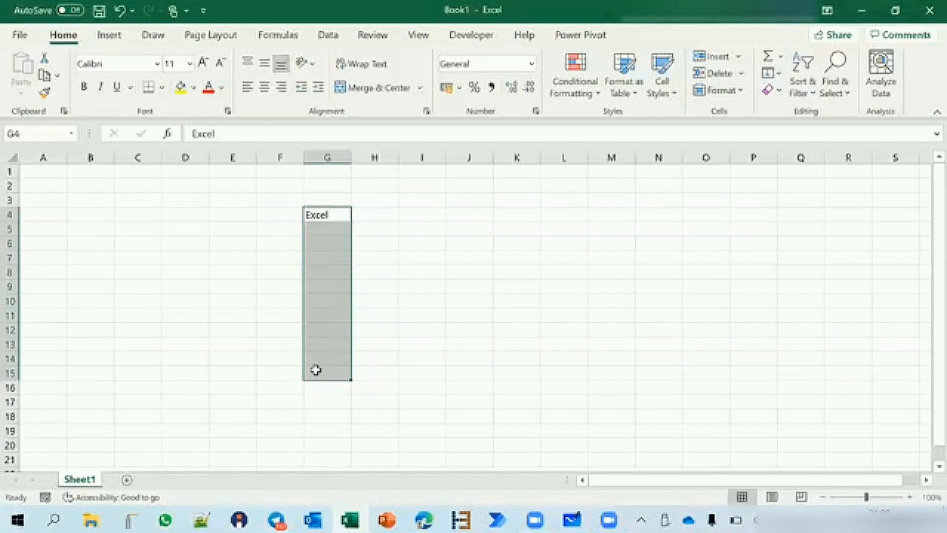
# Step: Fill the word Excel from G4 down through G15, and undo that fill
pyautogui.hotkey('ctrl', 'd')
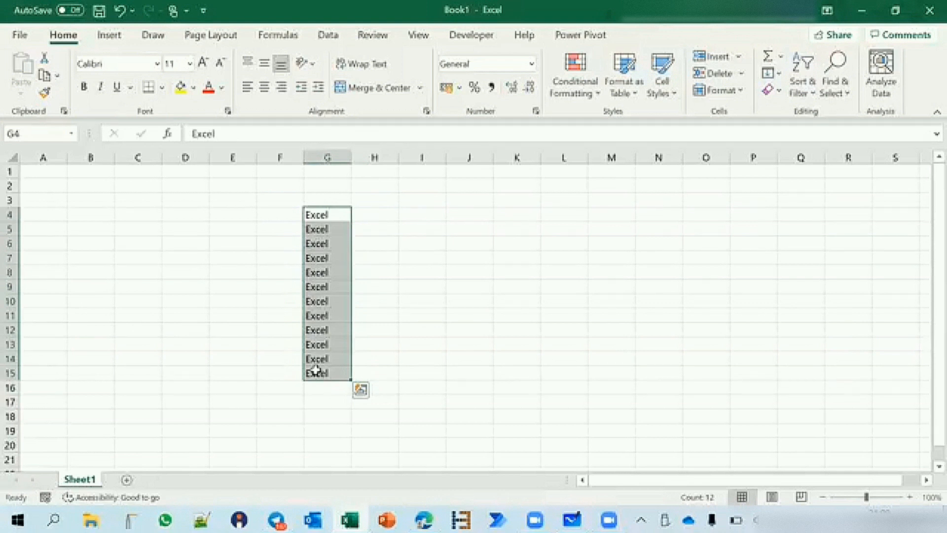
pyautogui.hotkey('ctrl', 'z')
# Step: Fill the word Excel from G4 down through G17
pyautogui.click(336, 216)
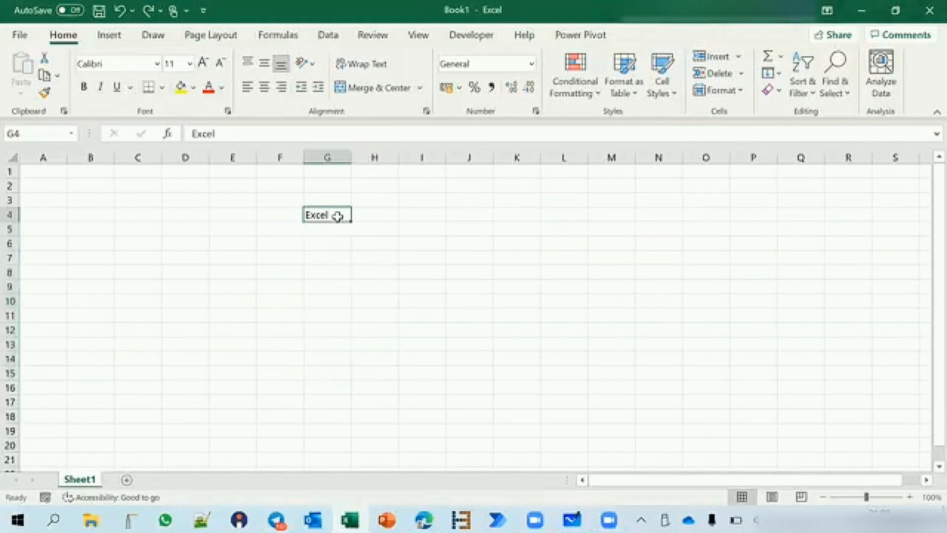
pyautogui.moveTo(337, 215); pyautogui.dragTo(323, 414)
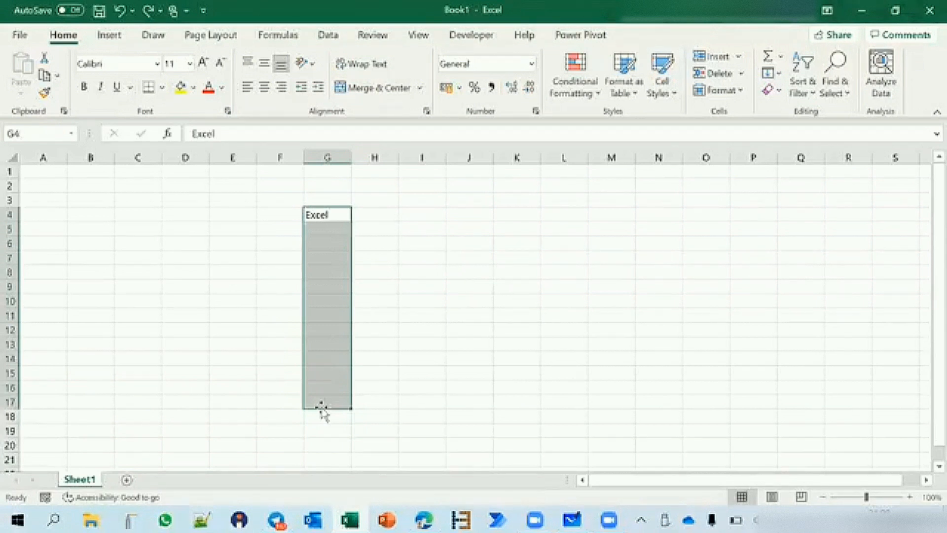
pyautogui.hotkey('ctrl', 'd')
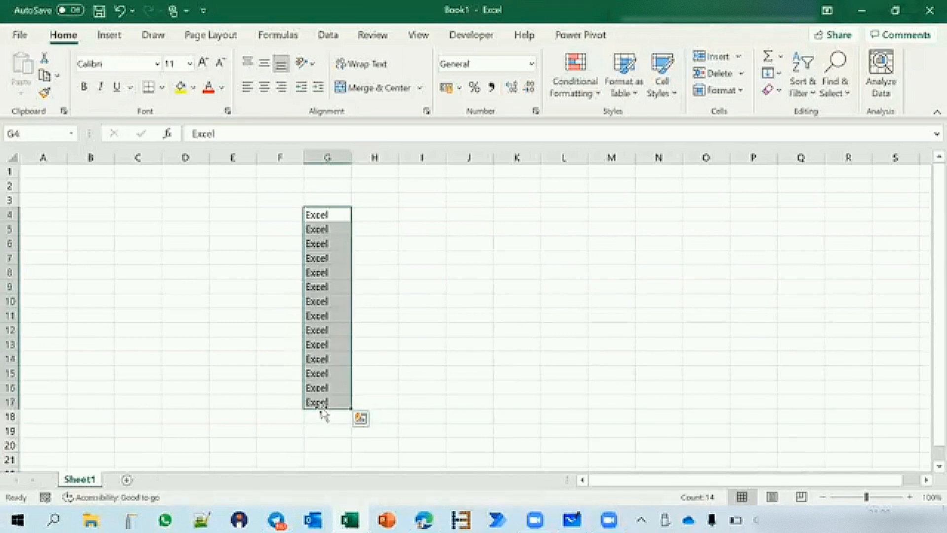
# Step: Insert two blank rows above row 4
pyautogui.click(11, 215)
pyautogui.hotkey('ctrl', 'shift', '+')
pyautogui.hotkey('ctrl', 'shift', '+')
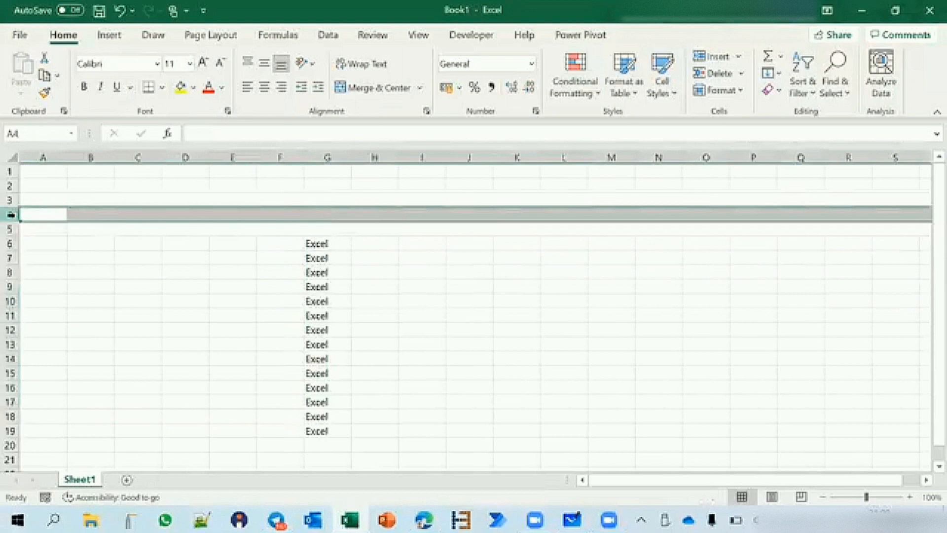
# Step: Fill the word Excel from G6 rightward across row 6 through N6
pyautogui.click(139, 305)
pyautogui.moveTo(314, 242); pyautogui.dragTo(644, 239)
pyautogui.hotkey('ctrl', 'r')
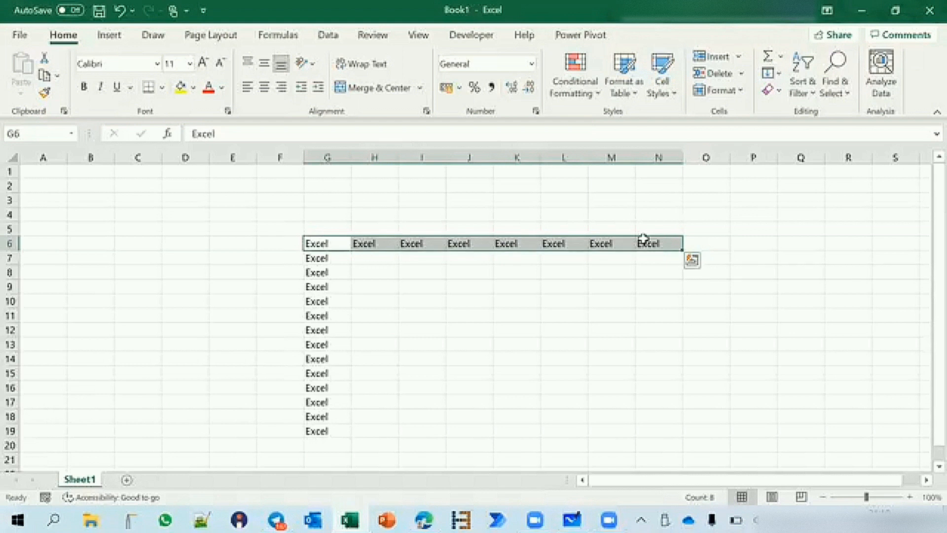
# Step: Fill the word Excel from G6 upward through G2
pyautogui.moveTo(331, 241); pyautogui.dragTo(337, 185)
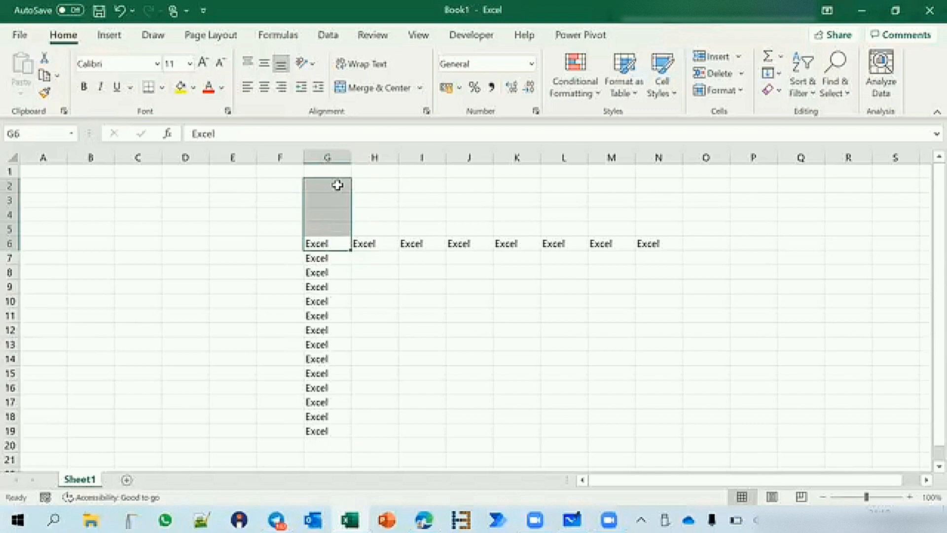
pyautogui.press('alt')
pyautogui.press('e')
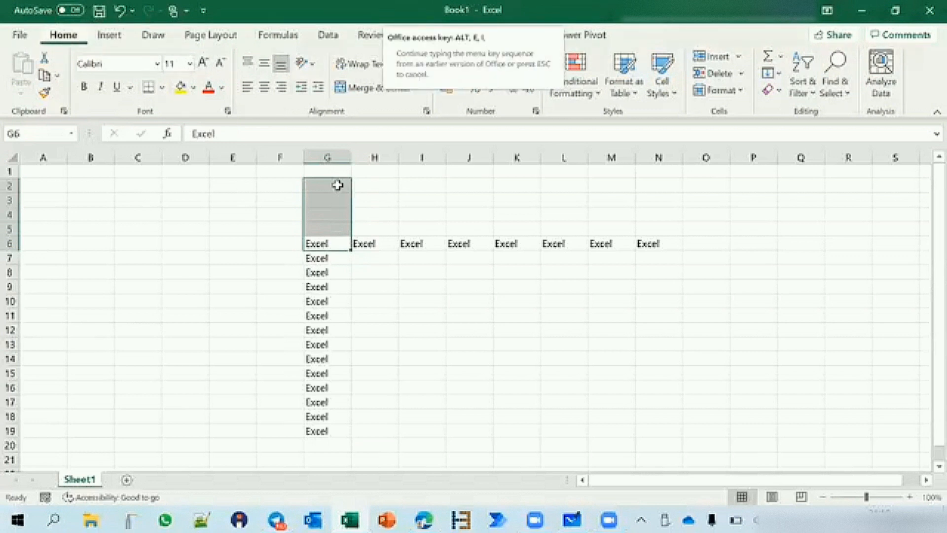
pyautogui.press('u')
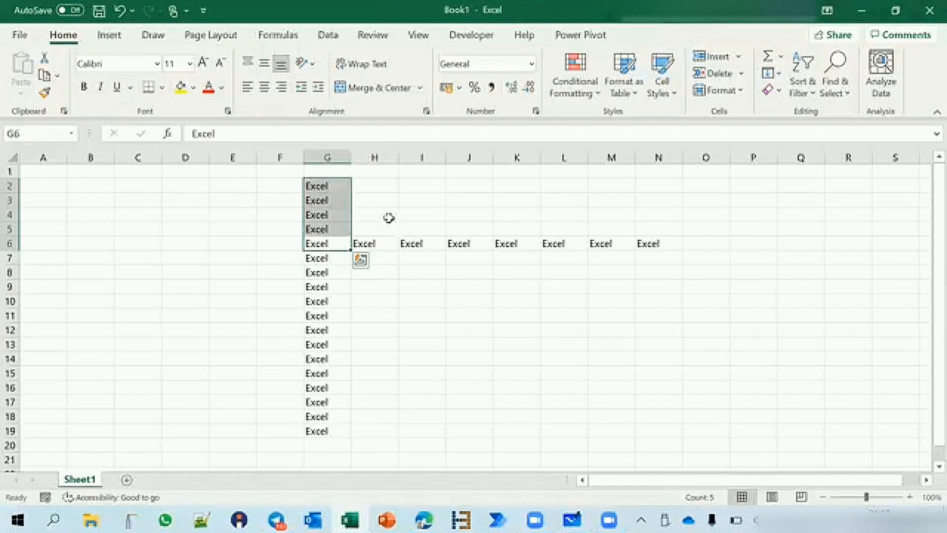
# Step: Enter CTRL in cell L11 and ALT in cell L12 as shortcut labels
pyautogui.click(571, 315)
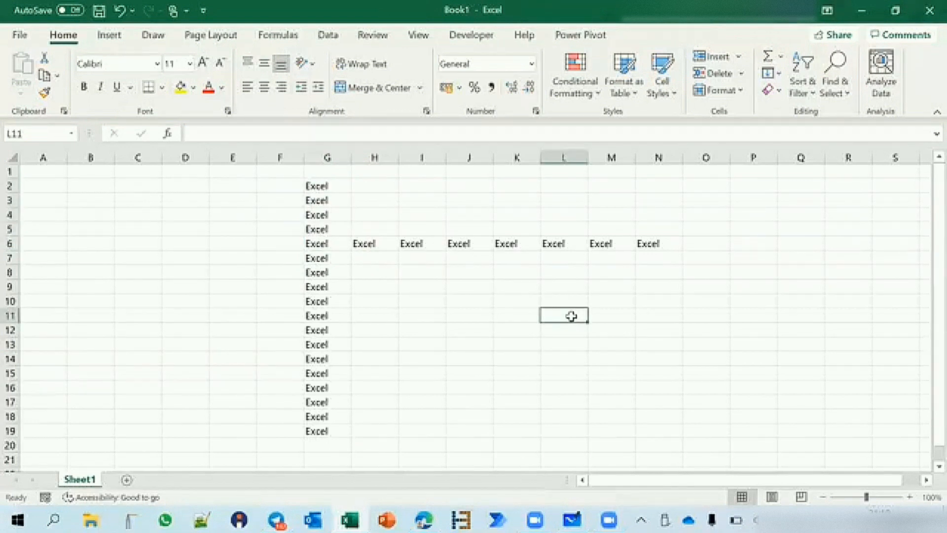
pyautogui.write('CTRL')
pyautogui.press('Return')
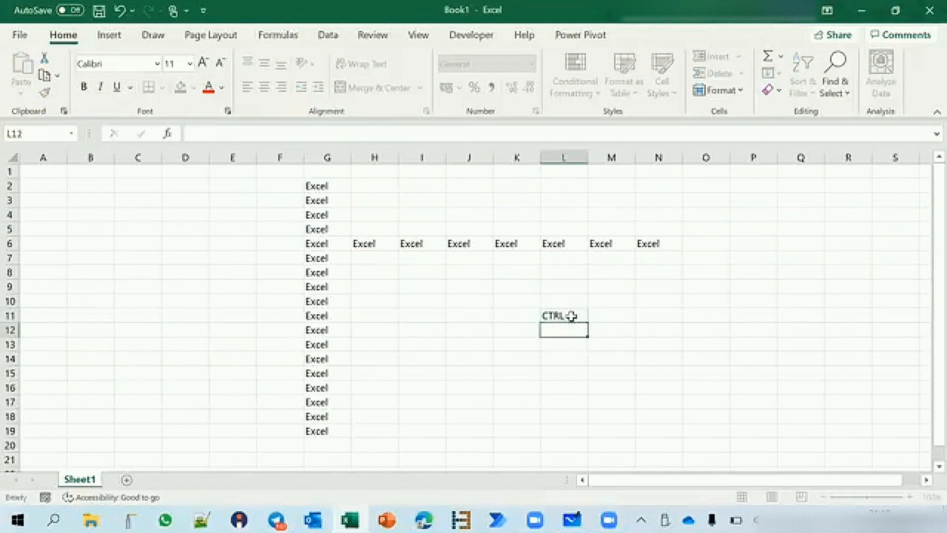
pyautogui.write('ALT')
pyautogui.press('Return')
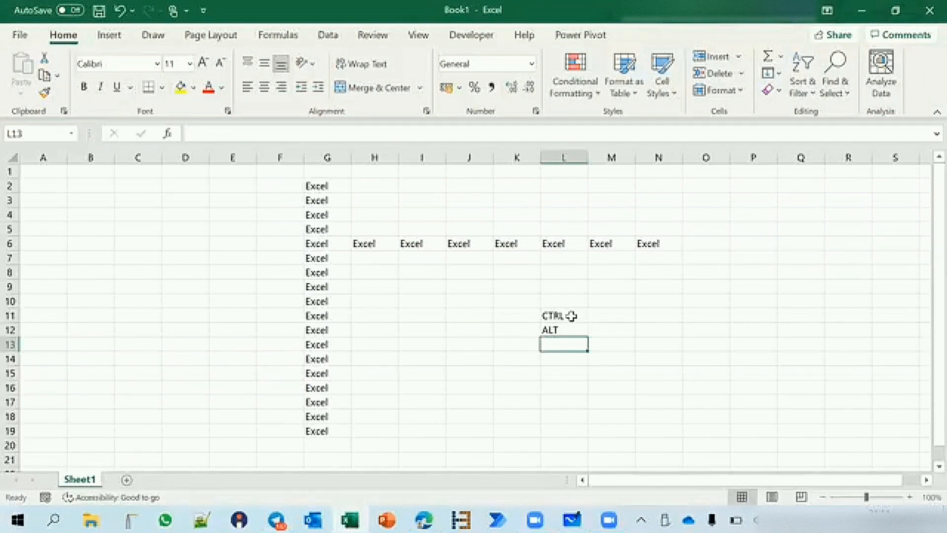
# Step: Dismiss the OneDrive battery saver notification and return to the cells beside the CTRL and ALT labels
pyautogui.click(557, 311)
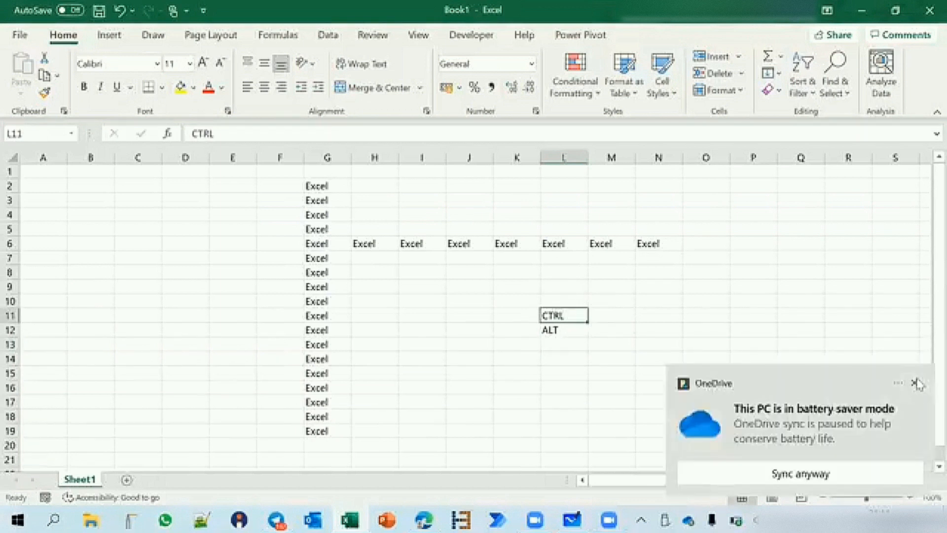
pyautogui.click(916, 384)
pyautogui.click(619, 313)
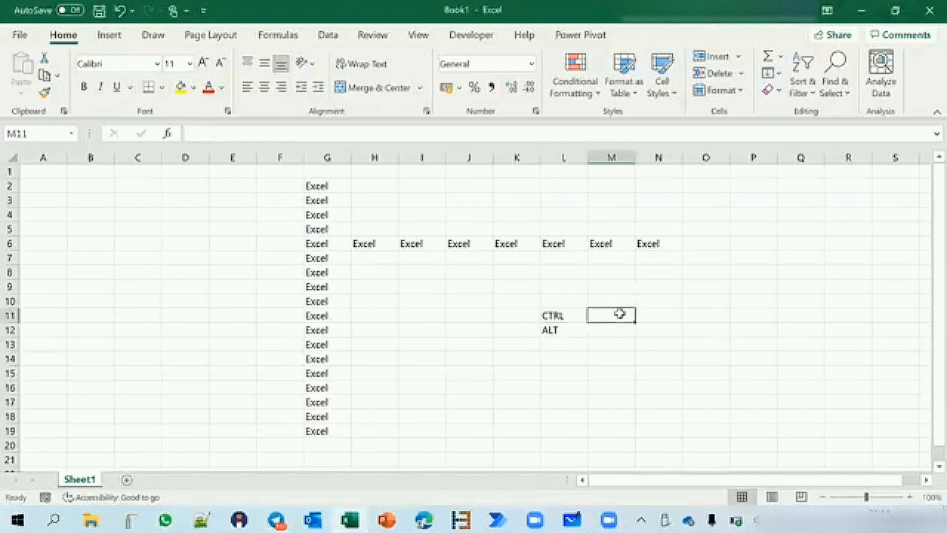
pyautogui.click(547, 331)
pyautogui.click(609, 329)
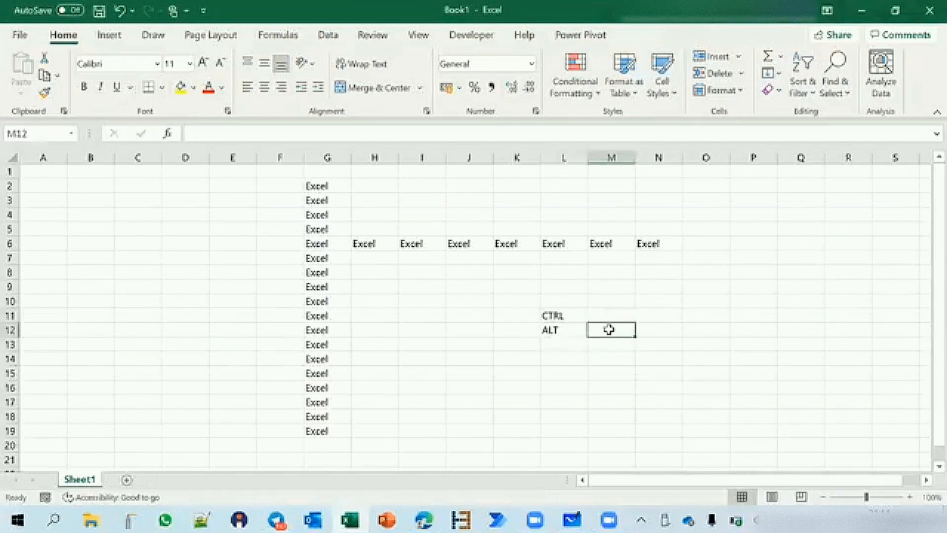
# Step: Clear the Excel entries from cells G2 to G5
pyautogui.click(314, 230)
pyautogui.moveTo(314, 230); pyautogui.dragTo(324, 189)
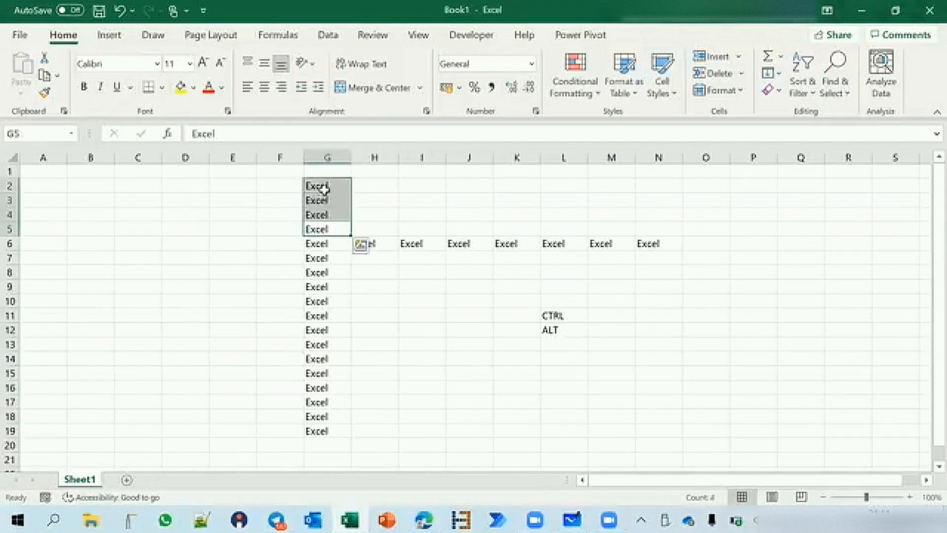
pyautogui.press('Delete')
# Step: Use Fill Up to copy the word Excel from G6 into the empty cells G5 to G2
pyautogui.moveTo(314, 245); pyautogui.dragTo(329, 181)
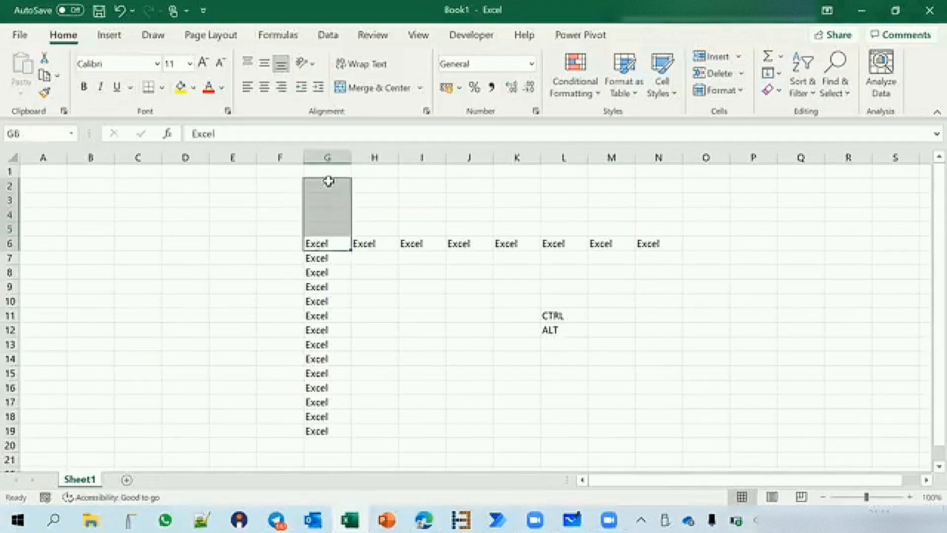
pyautogui.press('alt')
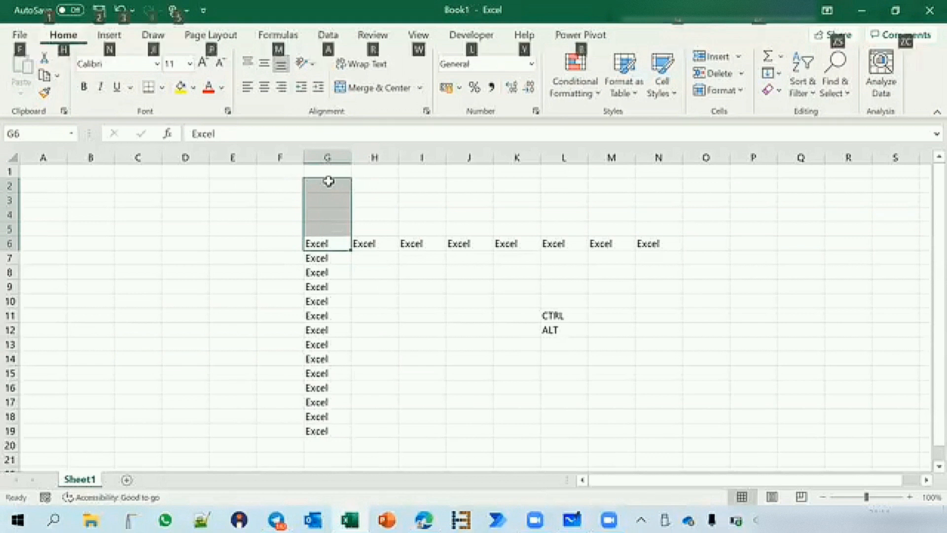
pyautogui.press('e')
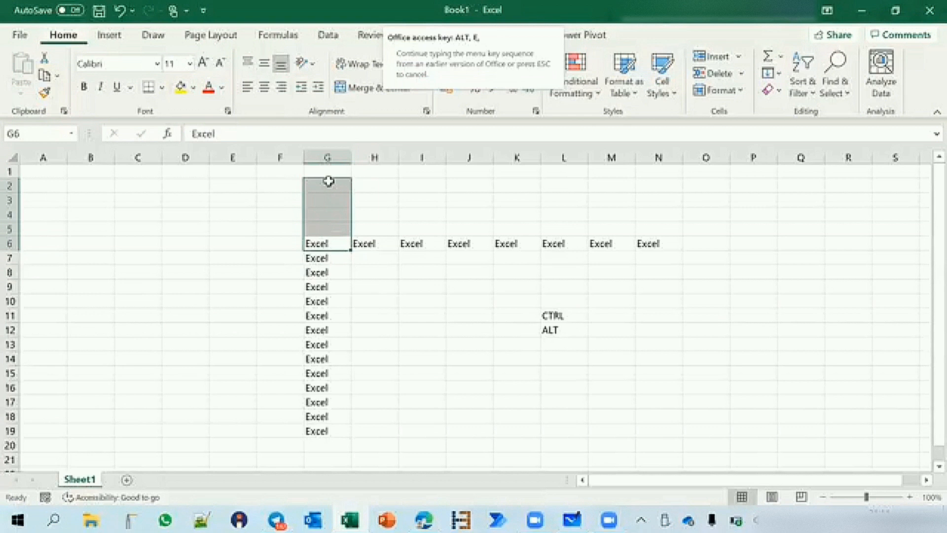
pyautogui.press('i')
pyautogui.press('u')
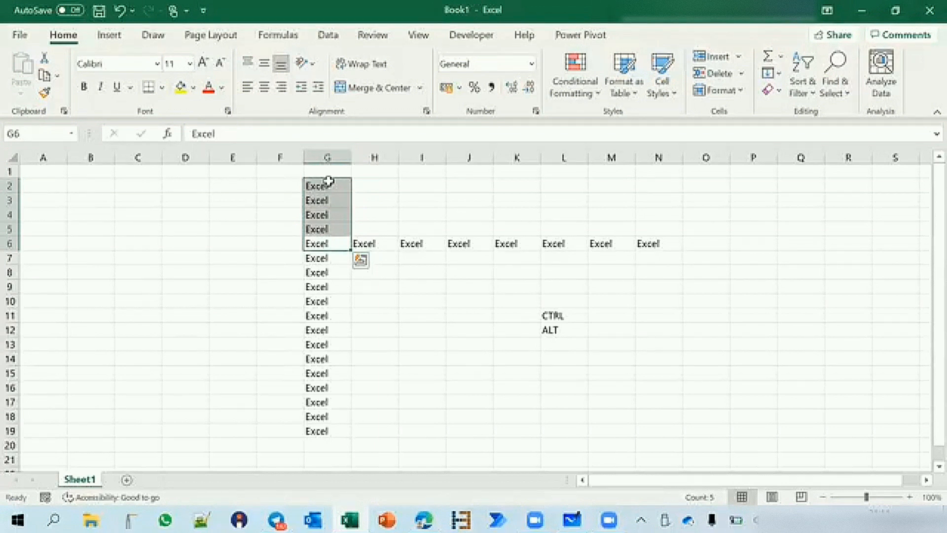
# Step: Use Fill Left to copy the word Excel from G6 across row 6 to B6
pyautogui.click(313, 243)
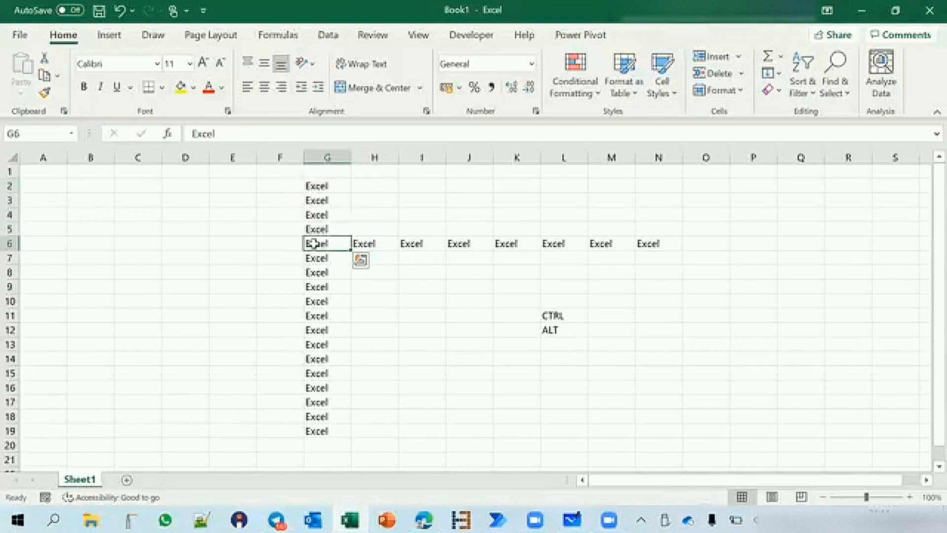
pyautogui.keyDown('shift'); pyautogui.click(107, 242); pyautogui.keyUp('shift')
pyautogui.press('alt')
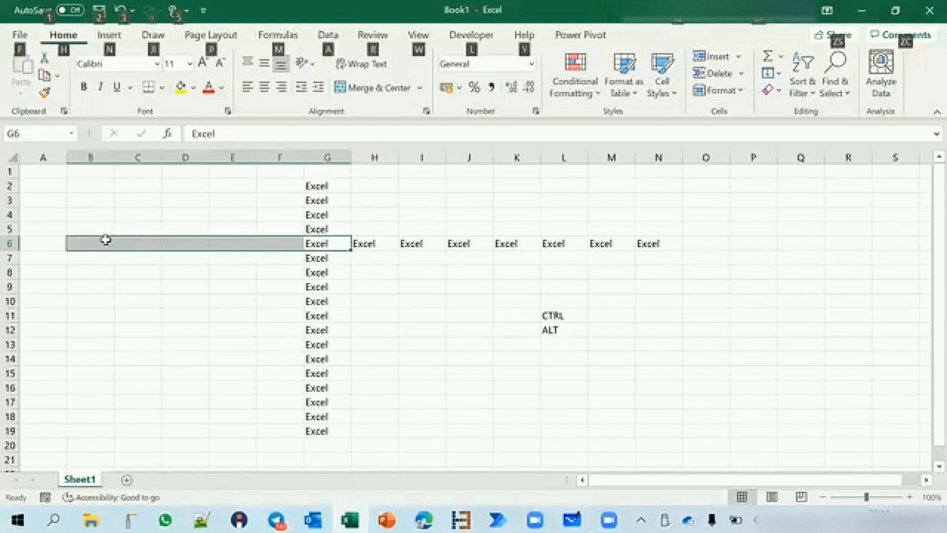
pyautogui.press('e')
pyautogui.press('i')
pyautogui.press('l')
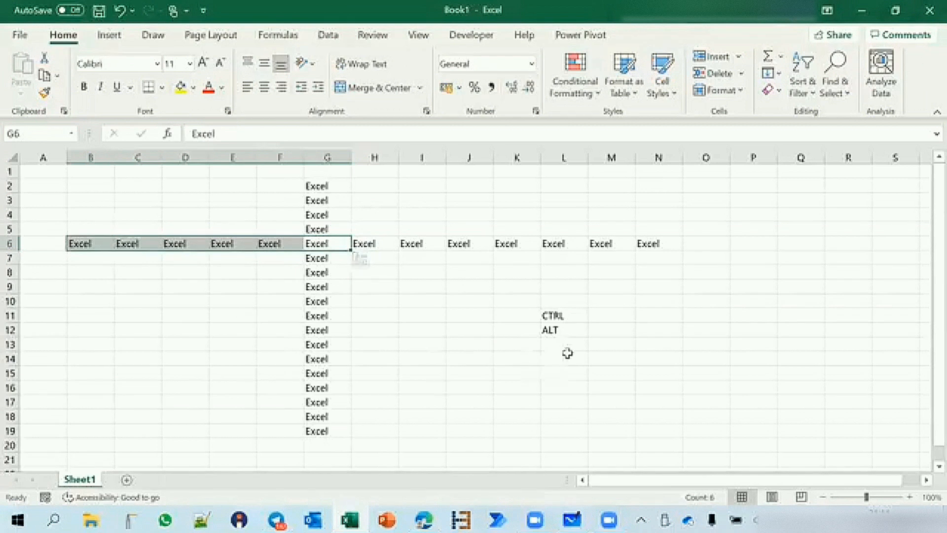
# Step: List the fill directions DOWN, RIGHT, UP and LEFT in cells N10 to N13
pyautogui.click(657, 300)
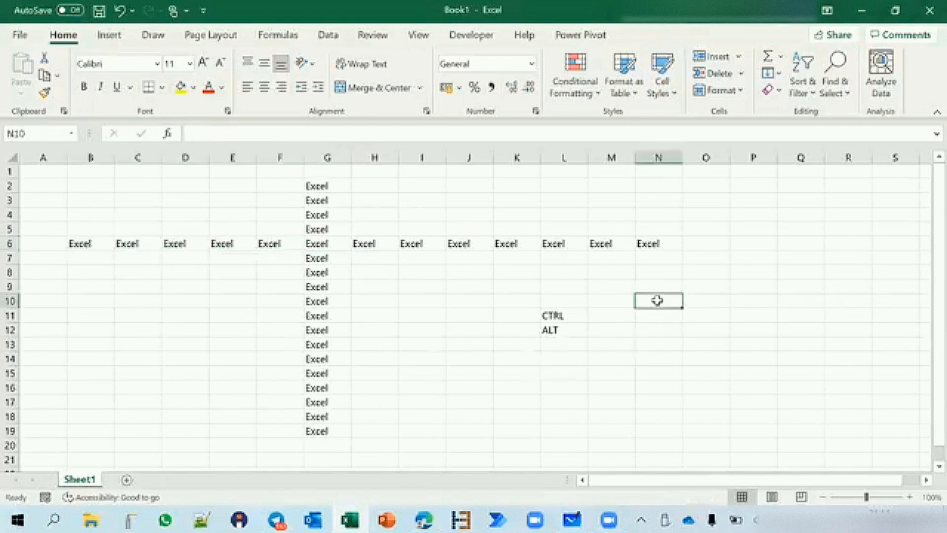
pyautogui.write('DOWN')
pyautogui.press('Return')
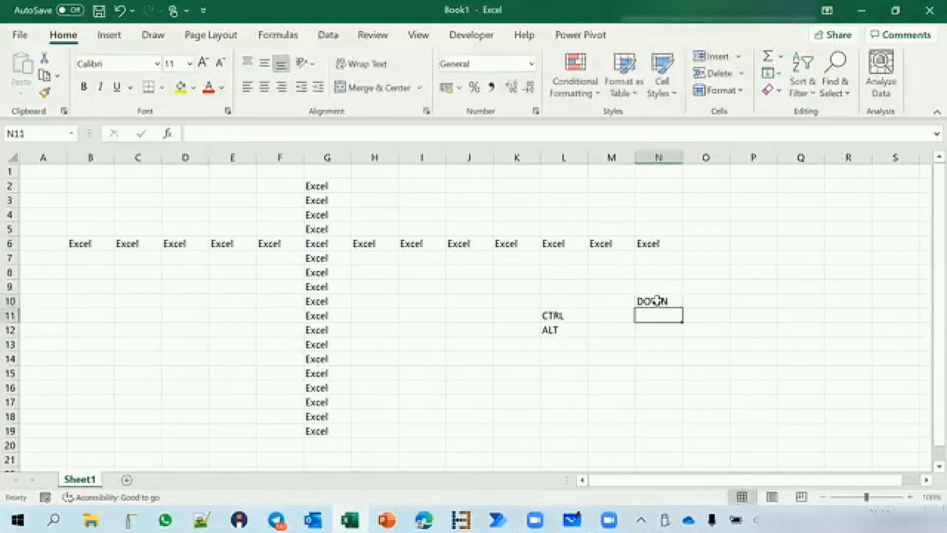
pyautogui.write('RIGHT')
pyautogui.press('Return')
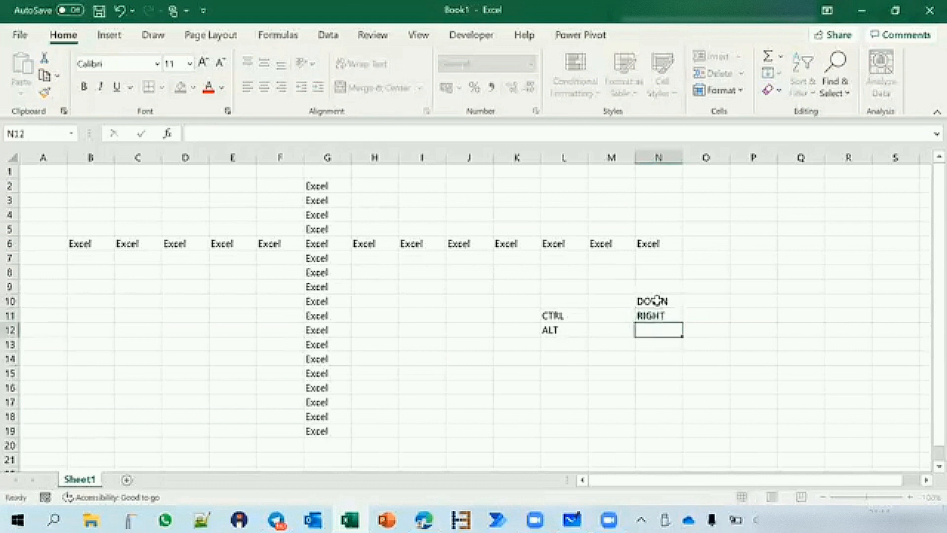
pyautogui.write('UP')
pyautogui.press('Return')
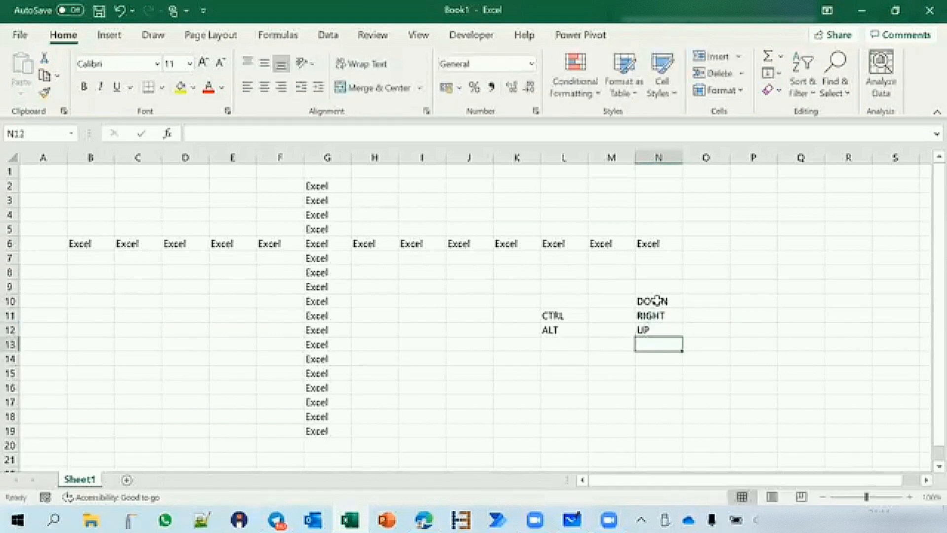
pyautogui.write('LEFT')
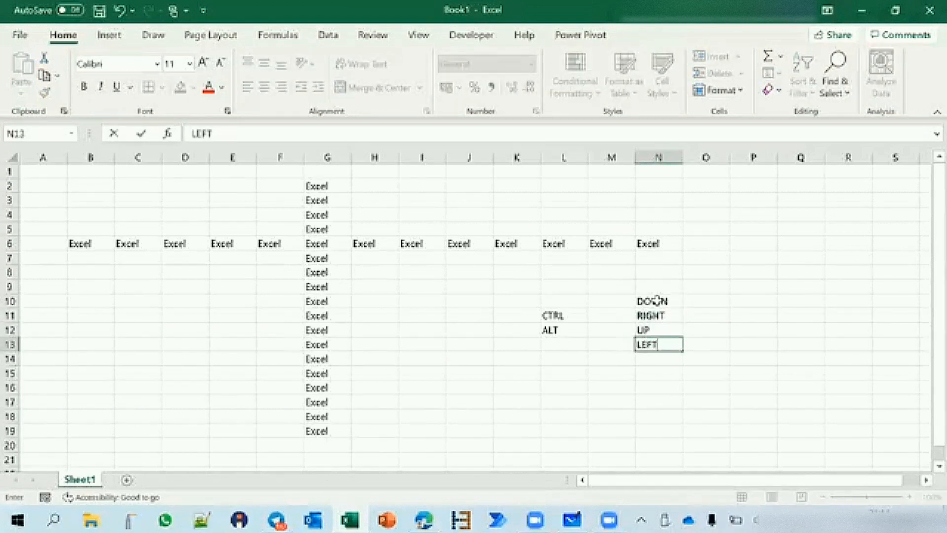
pyautogui.press('Up')
# Step: Enter CTRL+D in O10 beside DOWN and widen column O slightly
pyautogui.press('Up')
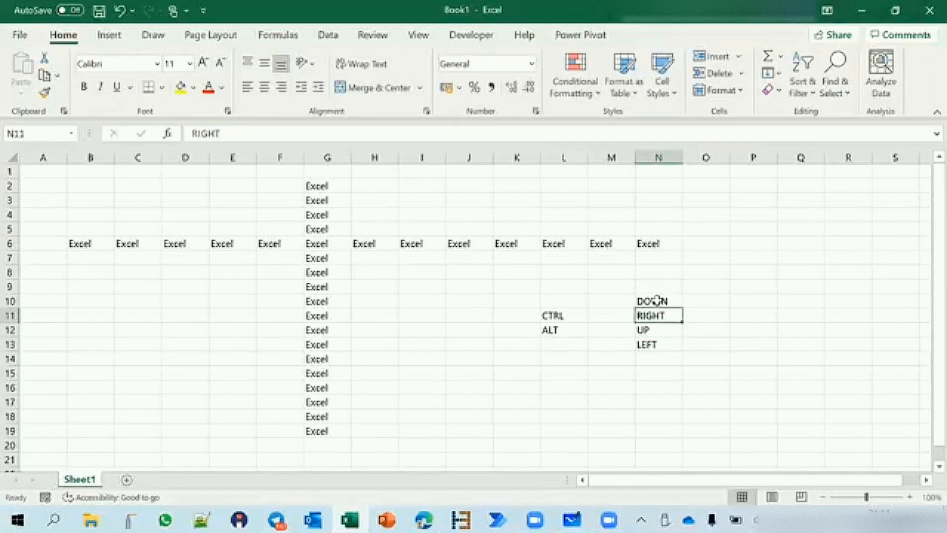
pyautogui.press('Up')
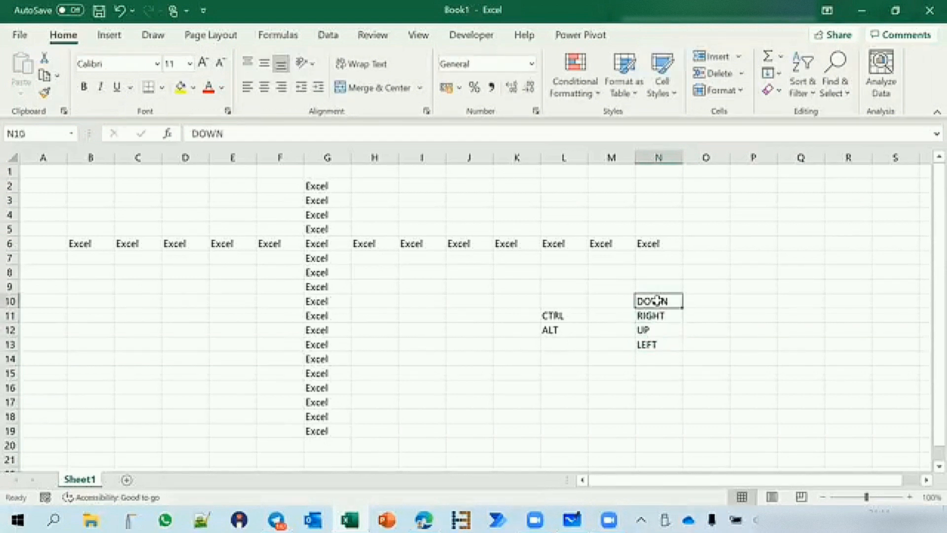
pyautogui.press('Right')
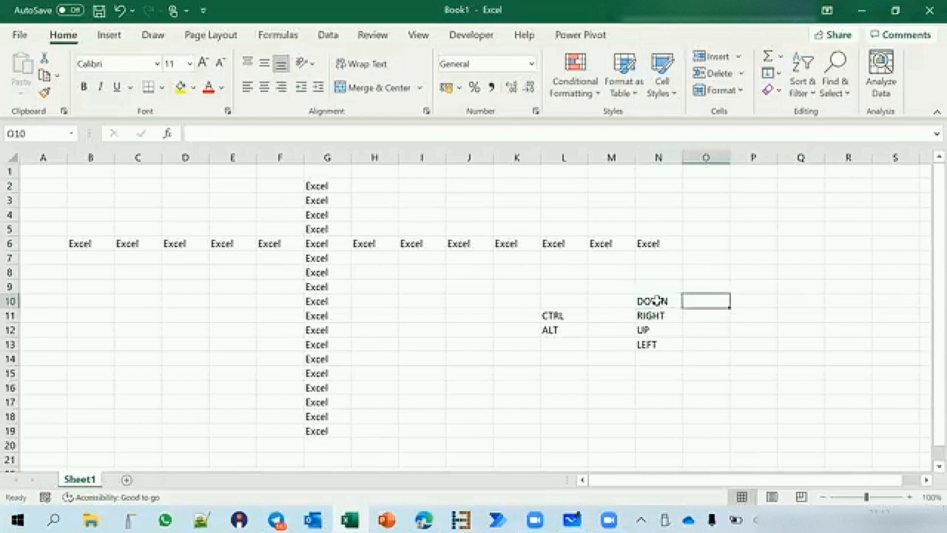
pyautogui.write('CTRL+')
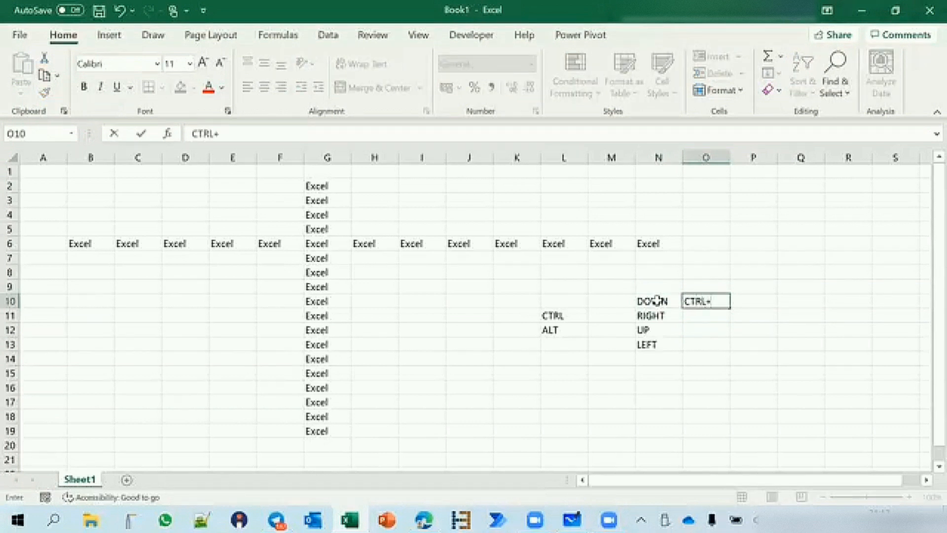
pyautogui.write('D')
pyautogui.press('Return')
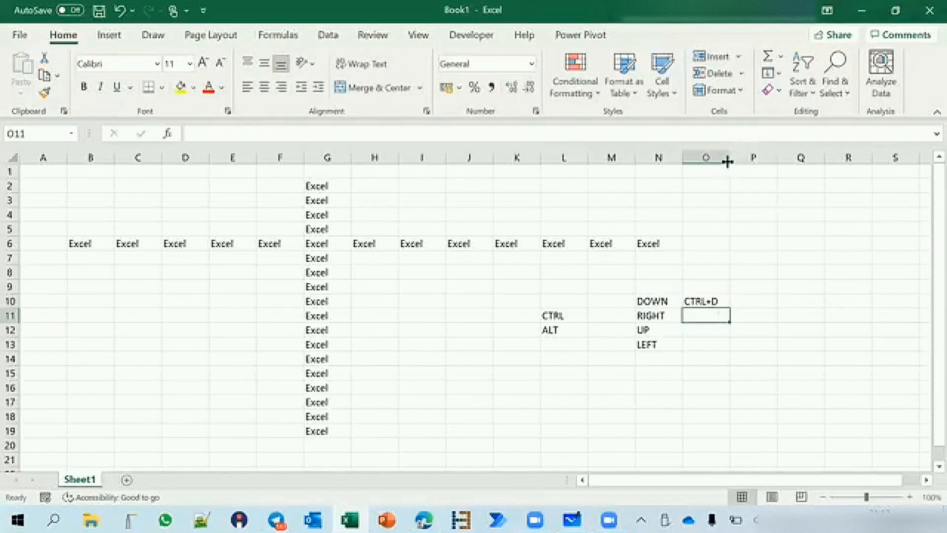
pyautogui.moveTo(727, 161); pyautogui.dragTo(750, 160)
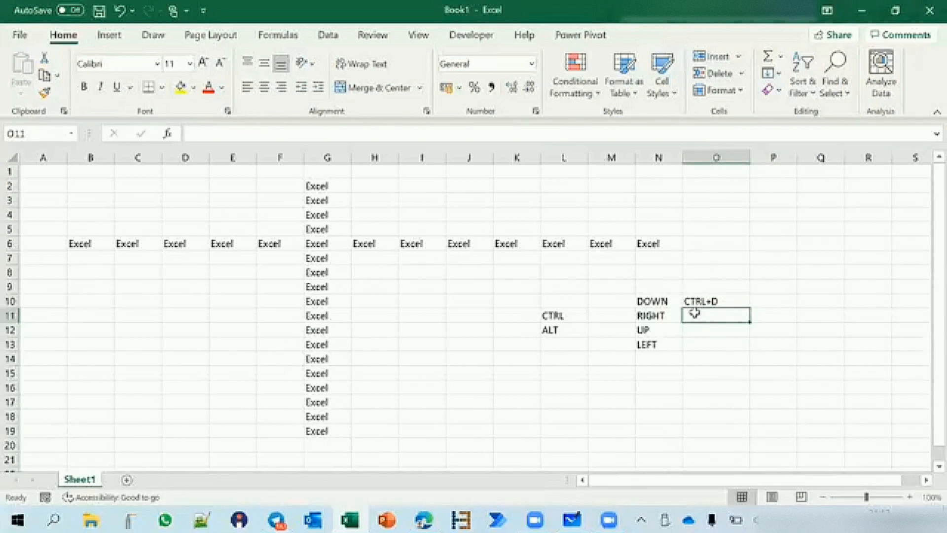
# Step: Enter CTRL+R in O11 beside RIGHT, reusing the entry from the cell above
pyautogui.hotkey('ctrl', 'd')
pyautogui.press('F2')
pyautogui.press('BackSpace')
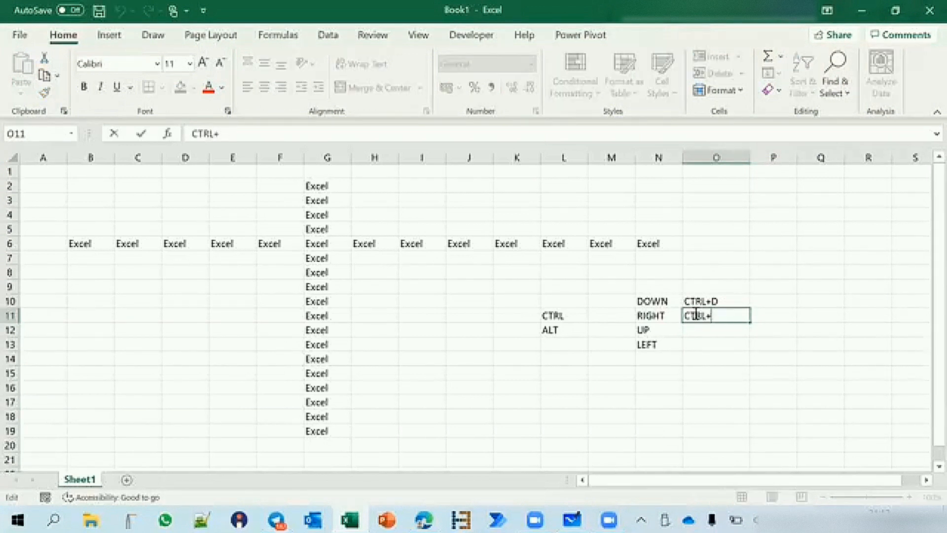
pyautogui.write('R')
pyautogui.press('Return')
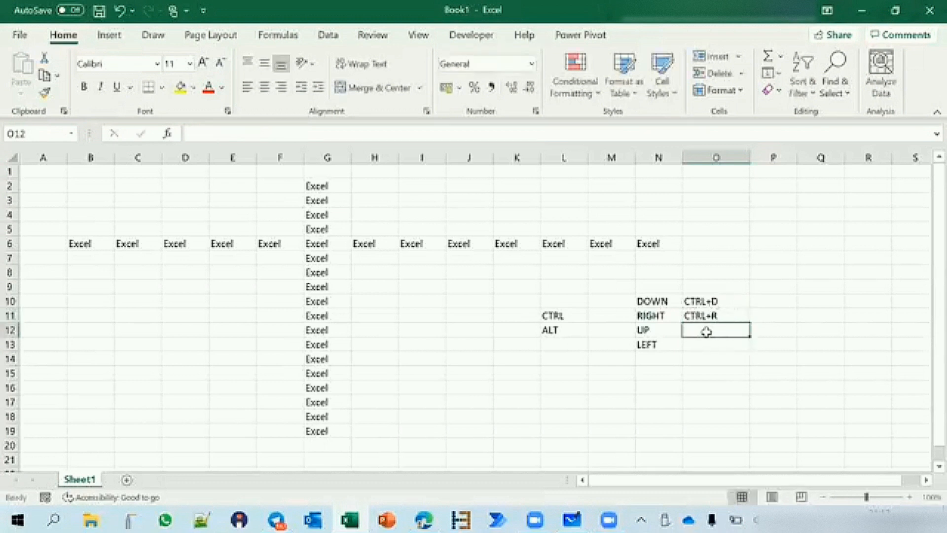
# Step: Enter ALT/E/I/U in P12 as the Alt shortcut for UP
pyautogui.click(765, 331)
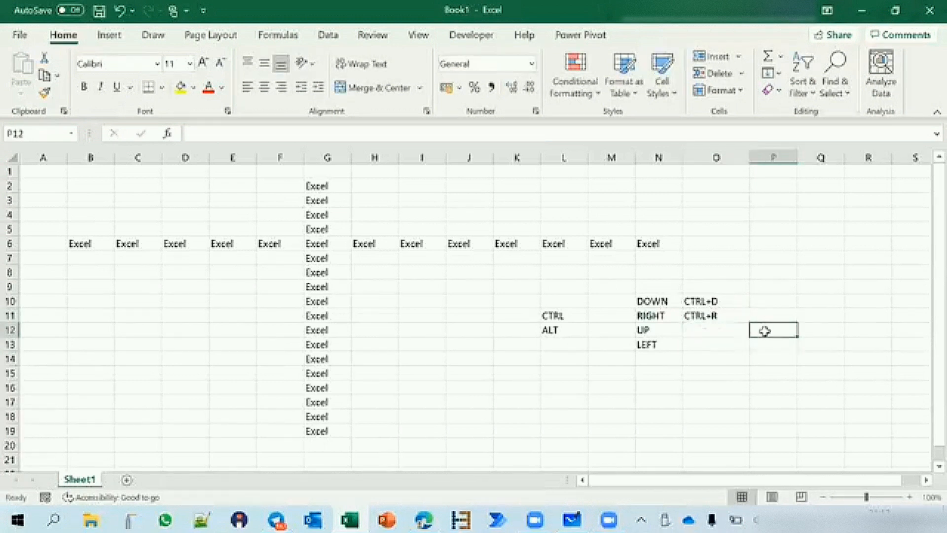
pyautogui.write('ALT/')
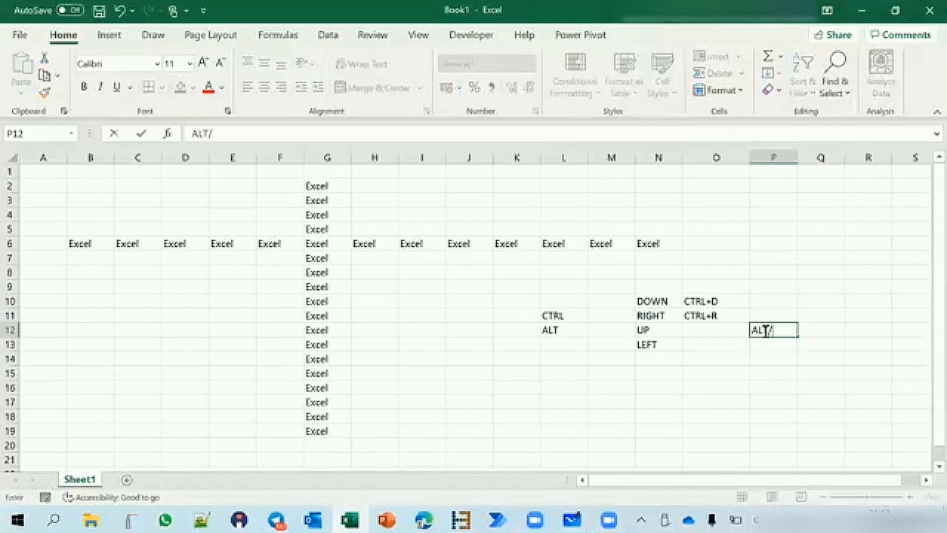
pyautogui.write('E/I/U')
pyautogui.press('Return')
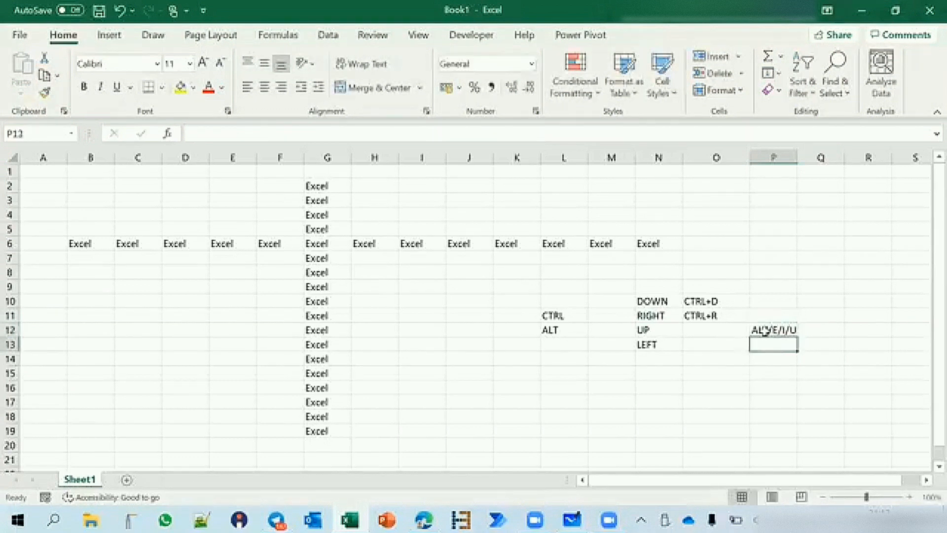
# Step: Fill P13 from the cell above and change its text to ALT/E/I/L for LEFT
pyautogui.hotkey('ctrl', 'd')
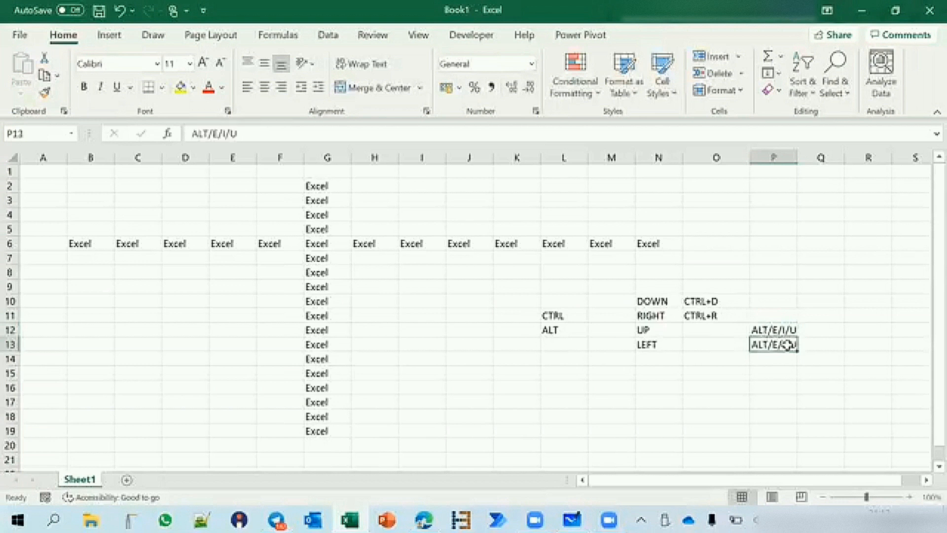
pyautogui.doubleClick(789, 345)
pyautogui.press('BackSpace')
pyautogui.write('L')
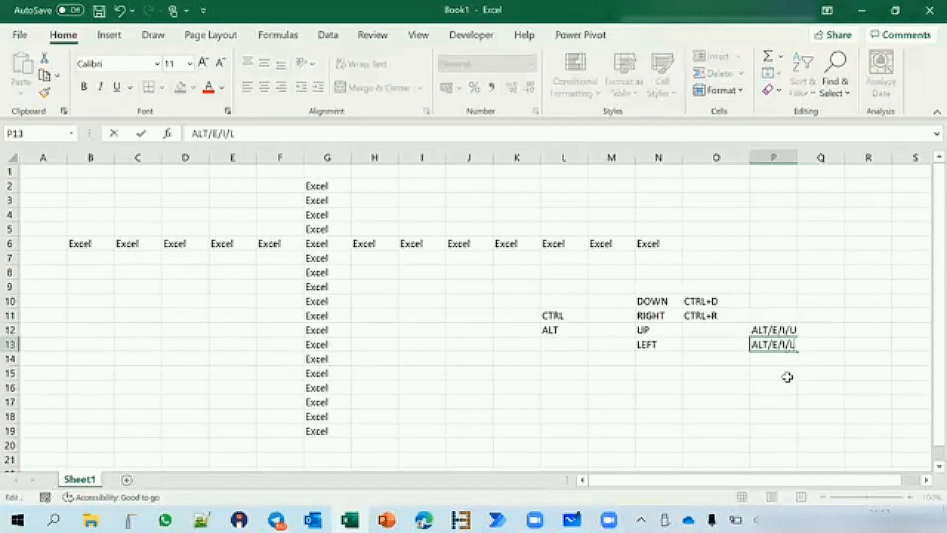
pyautogui.hotkey('ctrl', 'Return')
# Step: Copy the ALT/E/I/L entry from P13 into P10 and P11
pyautogui.hotkey('ctrl', 'c')
pyautogui.press('Up')
pyautogui.press('Up')
pyautogui.press('Up')
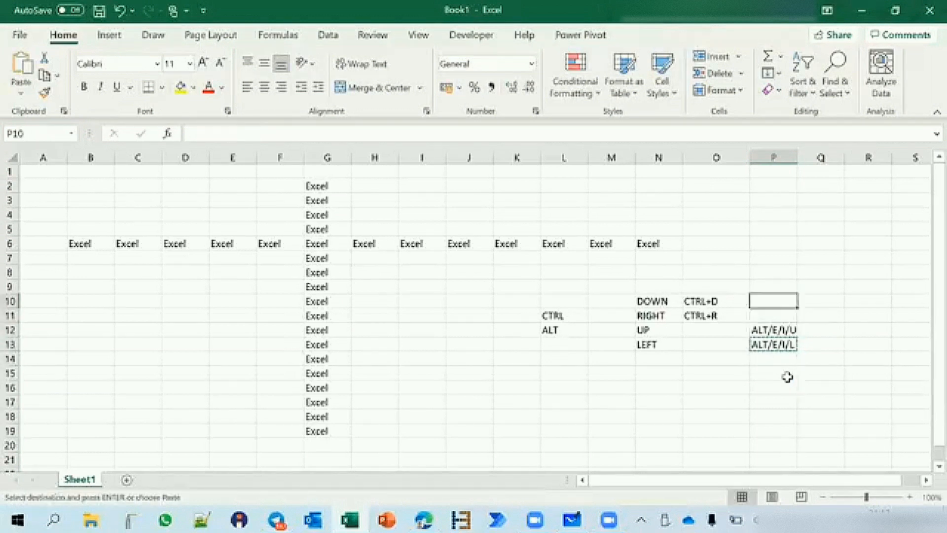
pyautogui.hotkey('shift', 'Down')
pyautogui.hotkey('ctrl', 'v')
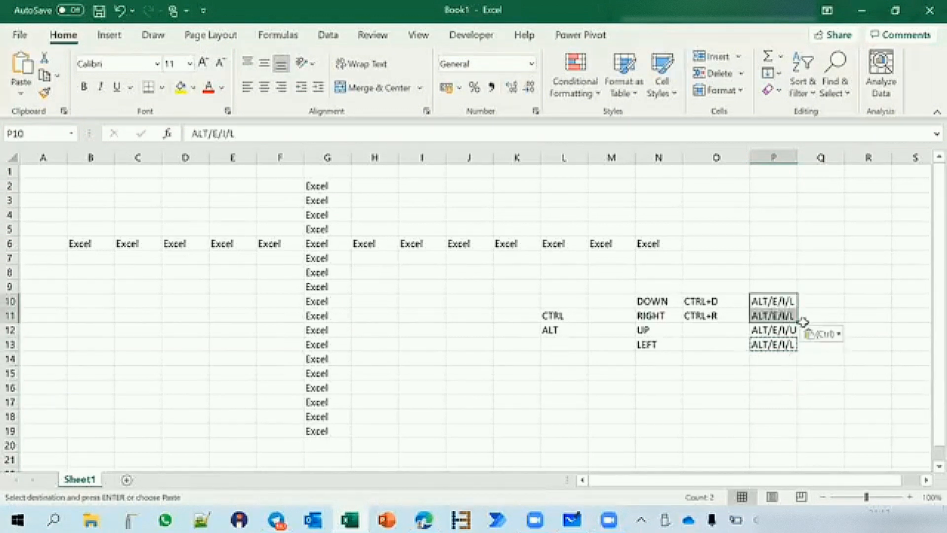
# Step: Change P10 to ALT/E/I/D for DOWN and P11 to ALT/E/I/R for RIGHT
pyautogui.doubleClick(794, 301)
pyautogui.press('BackSpace')
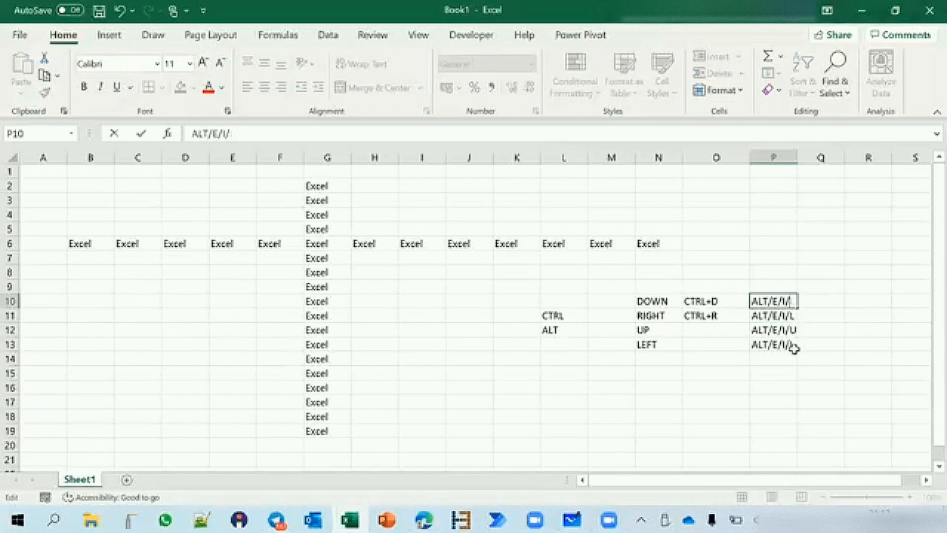
pyautogui.write('D')
pyautogui.press('Return')
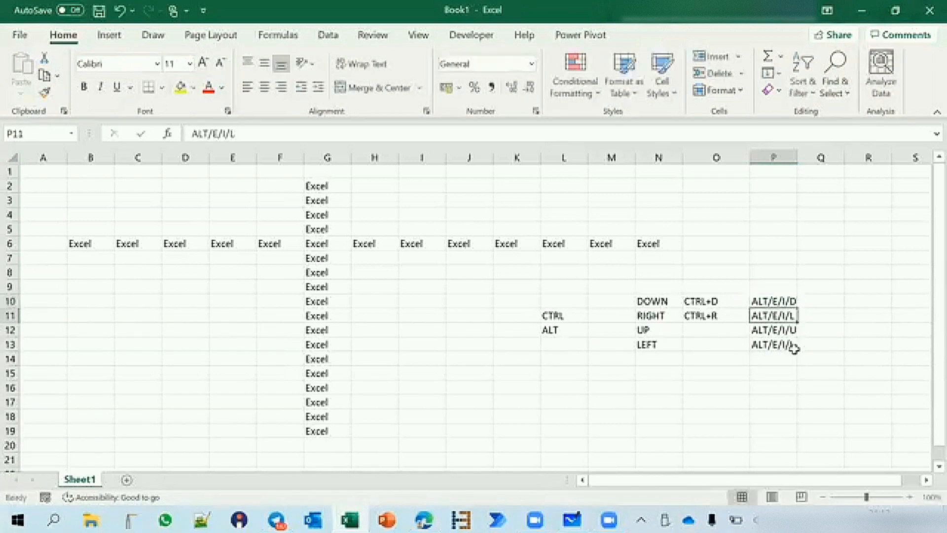
pyautogui.doubleClick(788, 316)
pyautogui.press('BackSpace')
pyautogui.write('R')
pyautogui.press('Return')
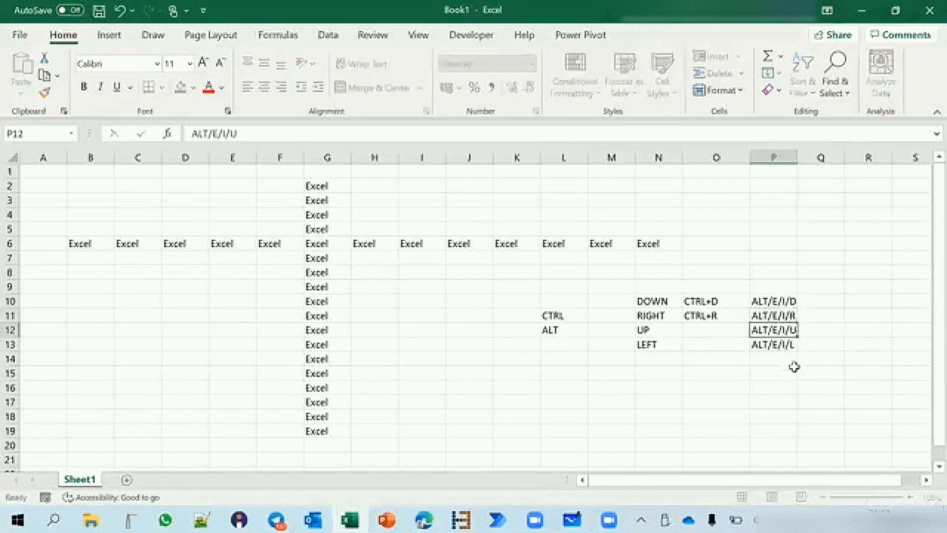
# Step: Highlight the Ctrl shortcuts in O10:O11 and the Alt shortcuts in P10:P13, and widen column P slightly
pyautogui.moveTo(708, 297); pyautogui.dragTo(715, 314)
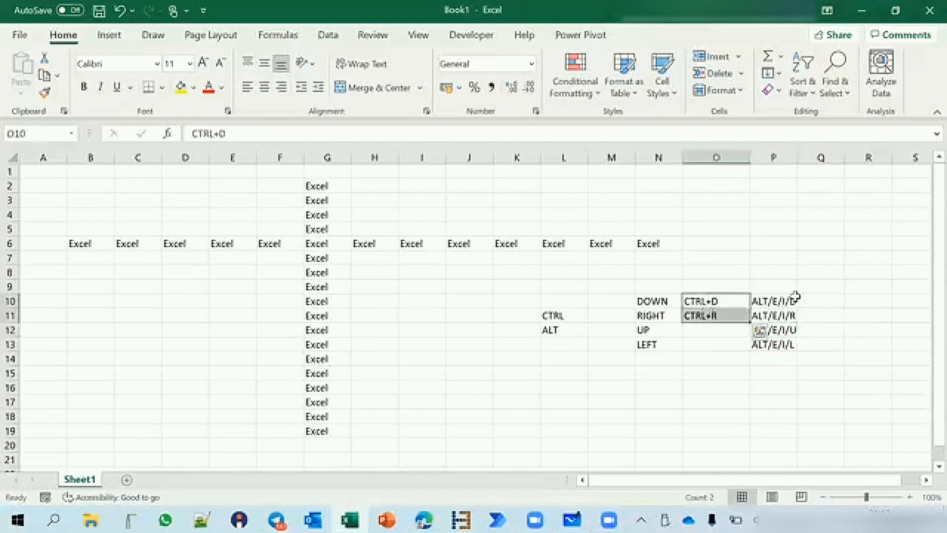
pyautogui.moveTo(793, 298); pyautogui.dragTo(786, 345)
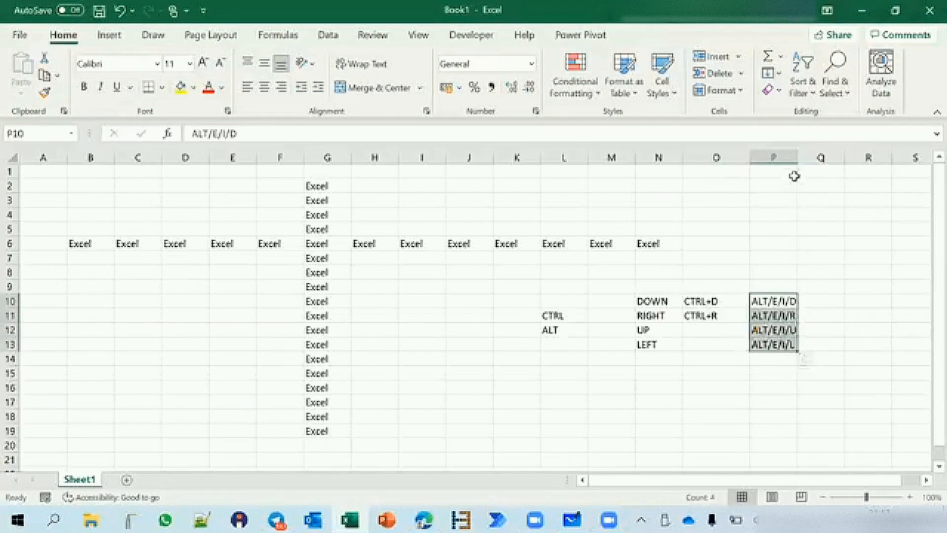
pyautogui.click(467, 373)
pyautogui.press('Delete')
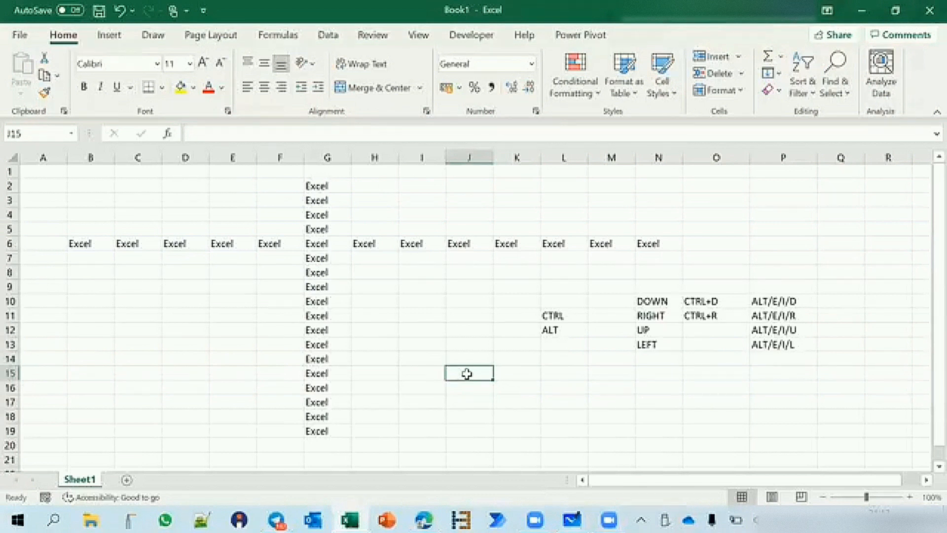
# Step: Fill every cell of the empty range E23:J35 with the word EXCEL in a single entry
pyautogui.scroll(-6, 466, 374)
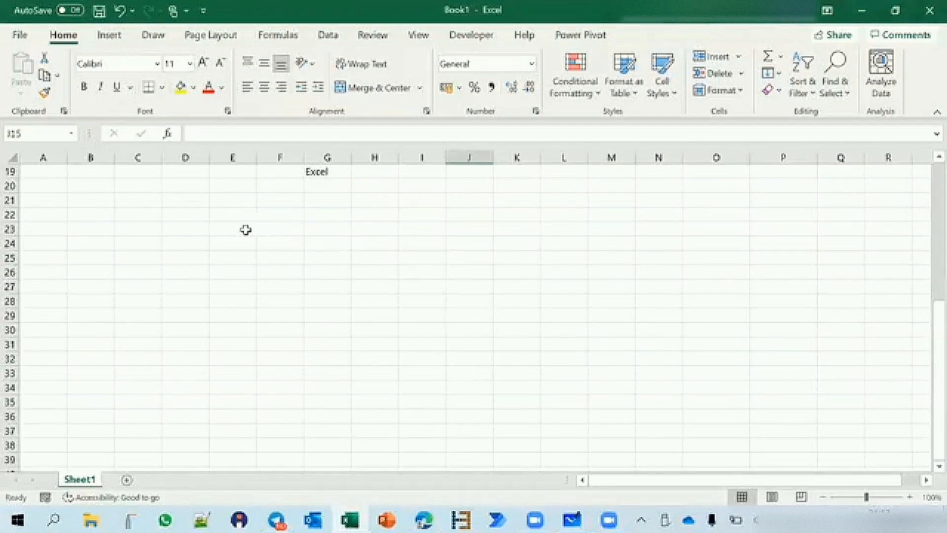
pyautogui.moveTo(245, 230); pyautogui.dragTo(482, 389)
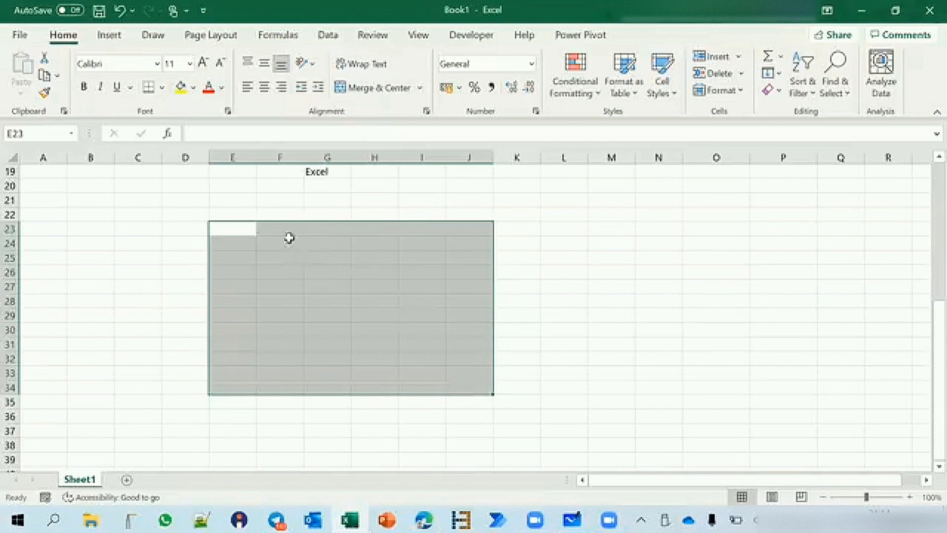
pyautogui.moveTo(232, 232); pyautogui.dragTo(477, 412)
pyautogui.write('EXCEL')
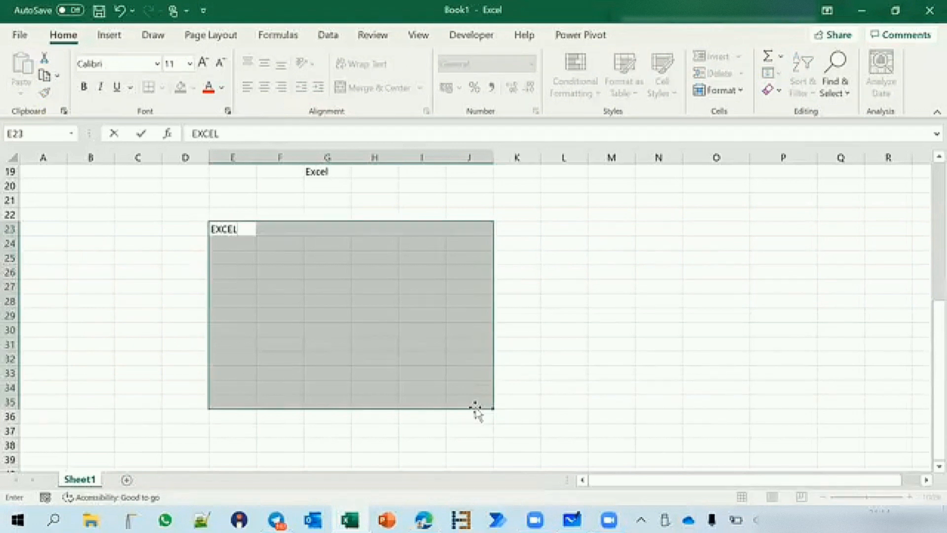
pyautogui.hotkey('ctrl', 'Return')
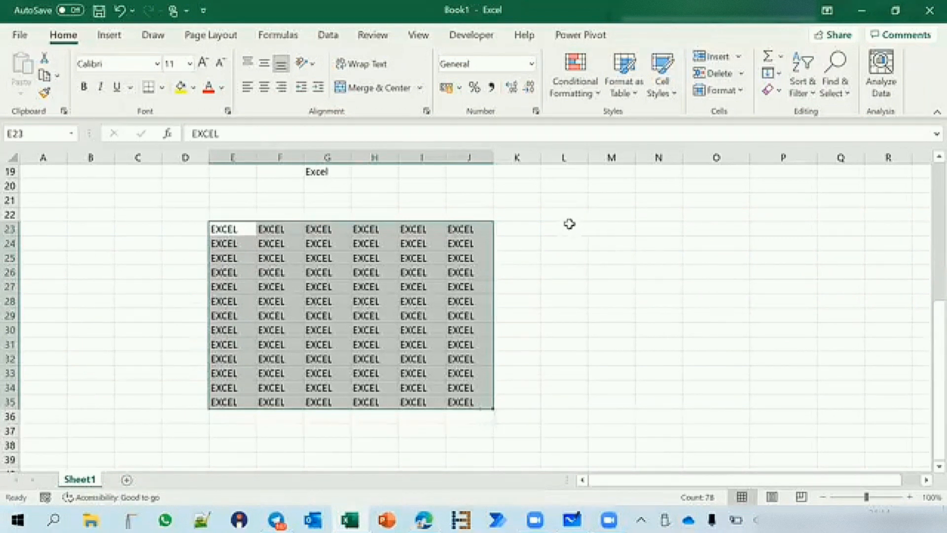
# Step: Fill the range L23:O35 with the value 1 in one entry and replace it throughout with the formula =2+4
pyautogui.moveTo(568, 228); pyautogui.dragTo(691, 399)
pyautogui.write('1')
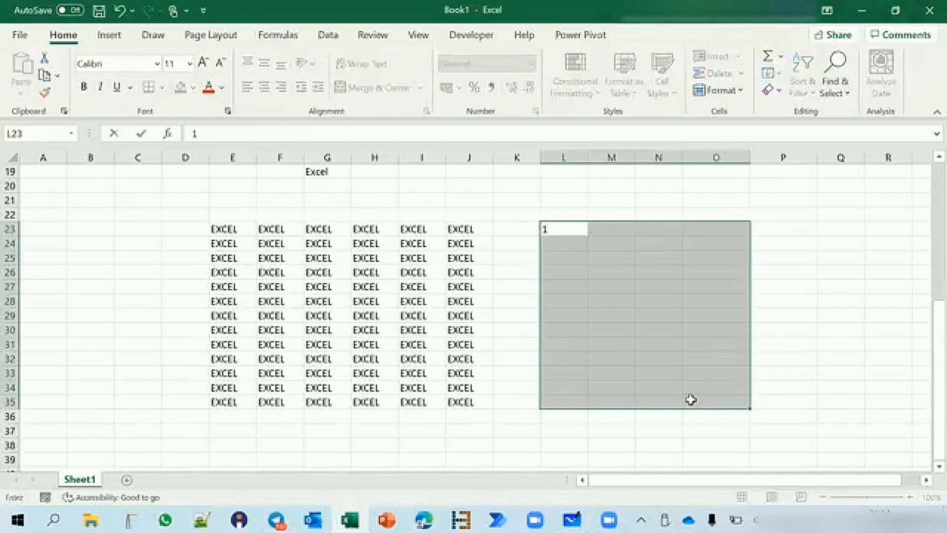
pyautogui.hotkey('ctrl', 'Return')
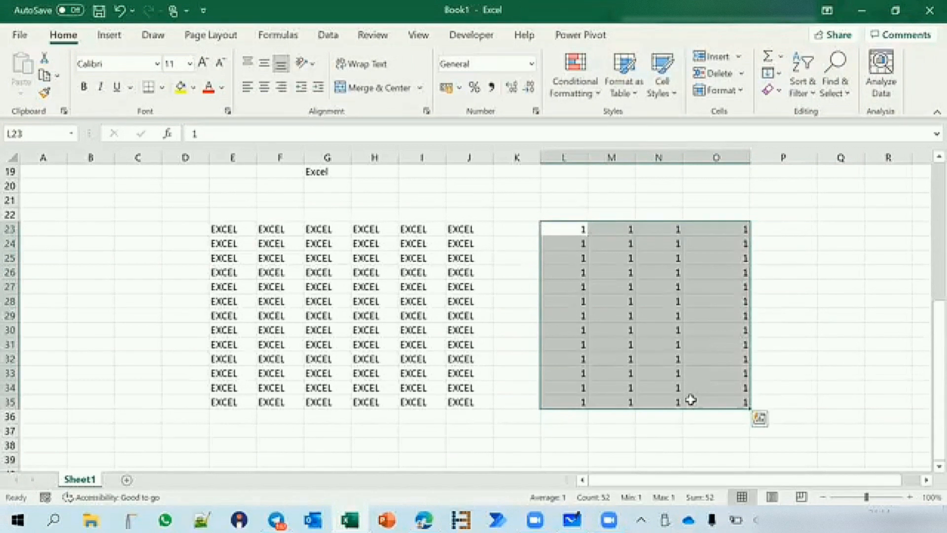
pyautogui.write('=2+4')
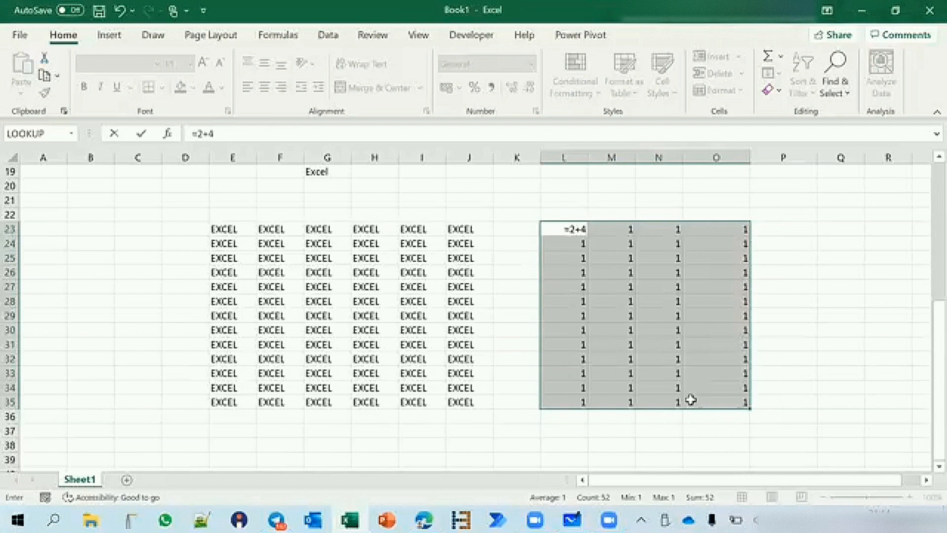
pyautogui.hotkey('ctrl', 'Return')
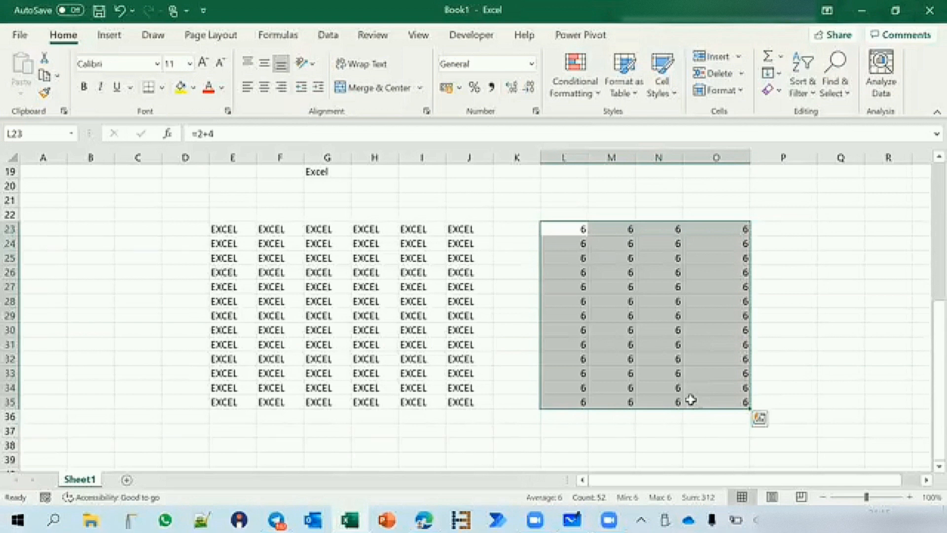
pyautogui.scroll(-5, 691, 400)
pyautogui.click(611, 271)
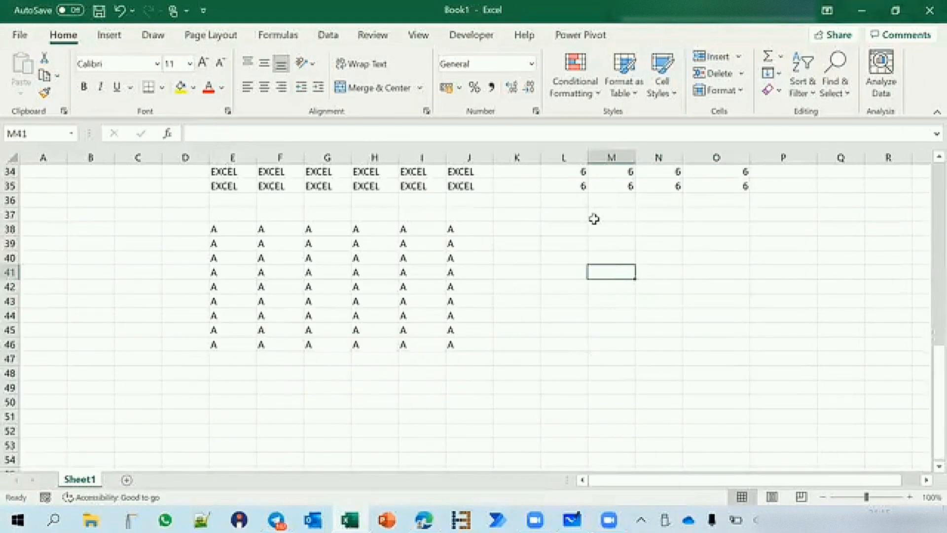
pyautogui.moveTo(597, 227); pyautogui.dragTo(818, 351)
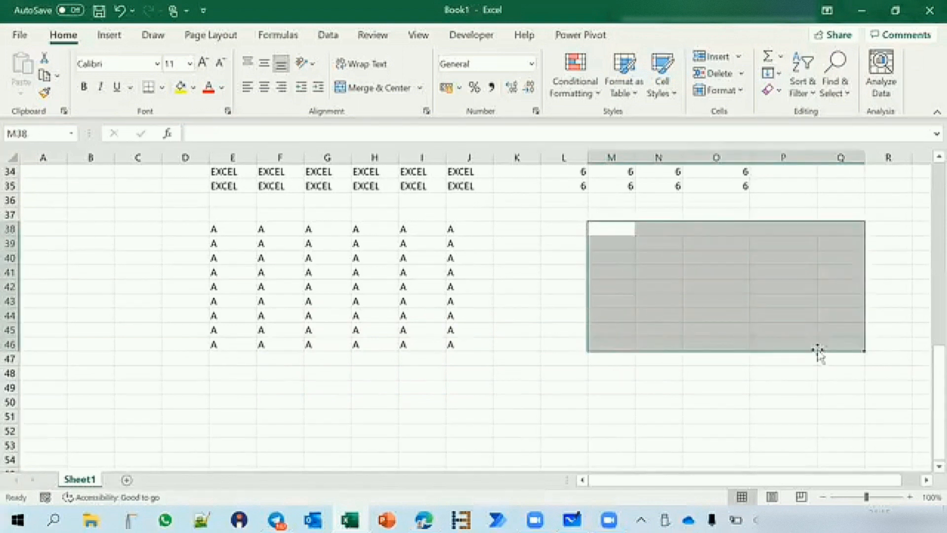
pyautogui.click(611, 231)
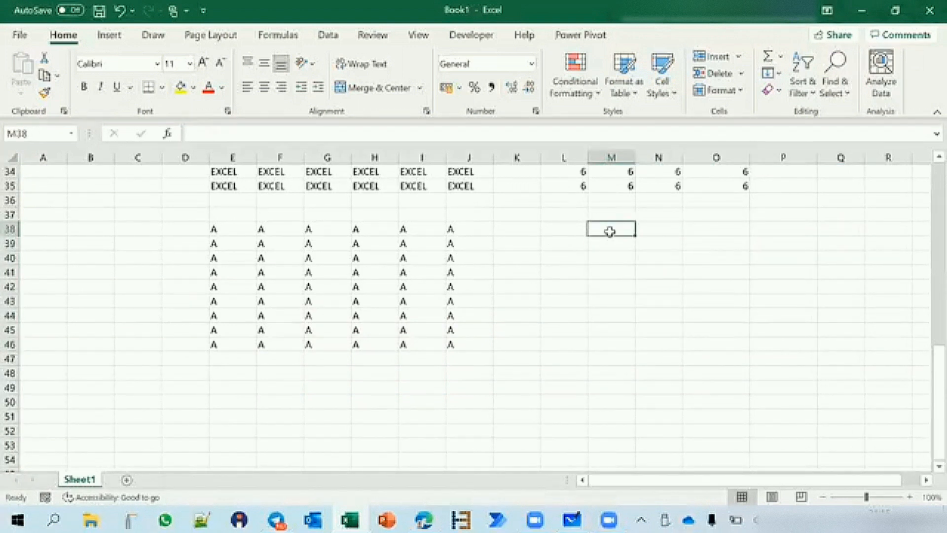
pyautogui.moveTo(610, 231); pyautogui.dragTo(847, 341)
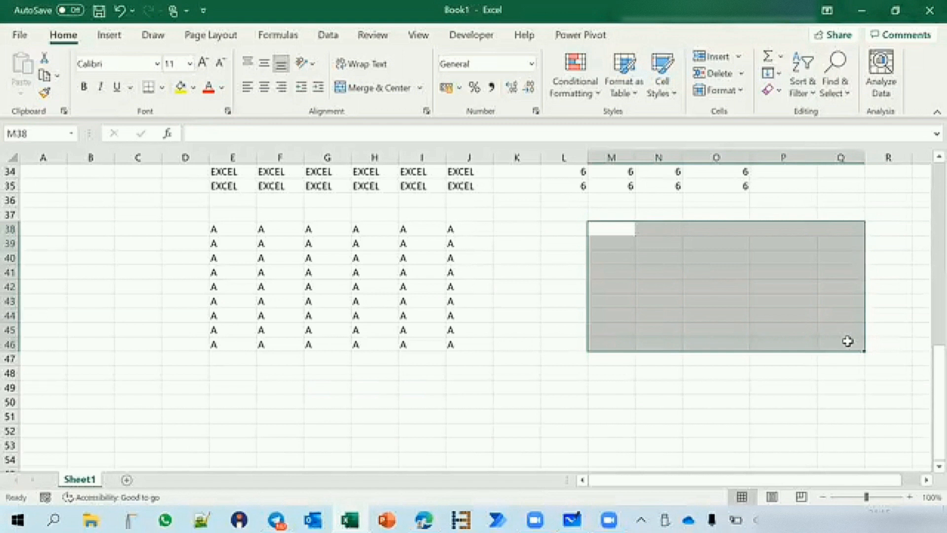
pyautogui.write('AHDGHSDGF')
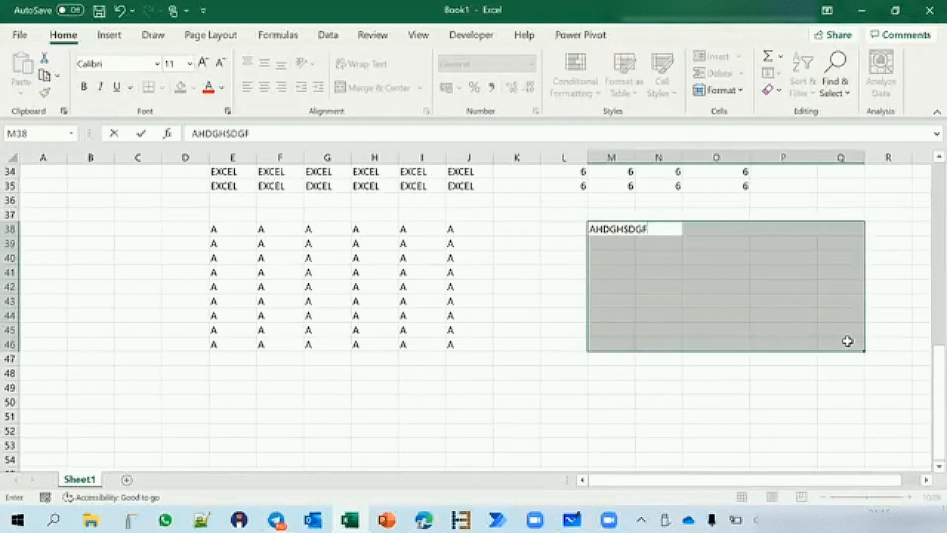
pyautogui.press('Escape')
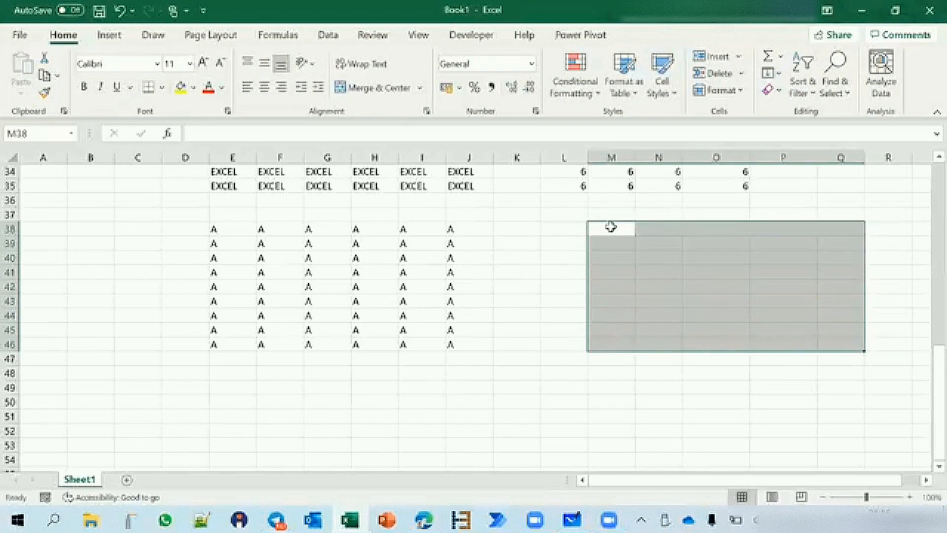
# Step: Fill every cell of the empty range M38:P46 with the text ABC in a single entry
pyautogui.moveTo(611, 227); pyautogui.dragTo(798, 346)
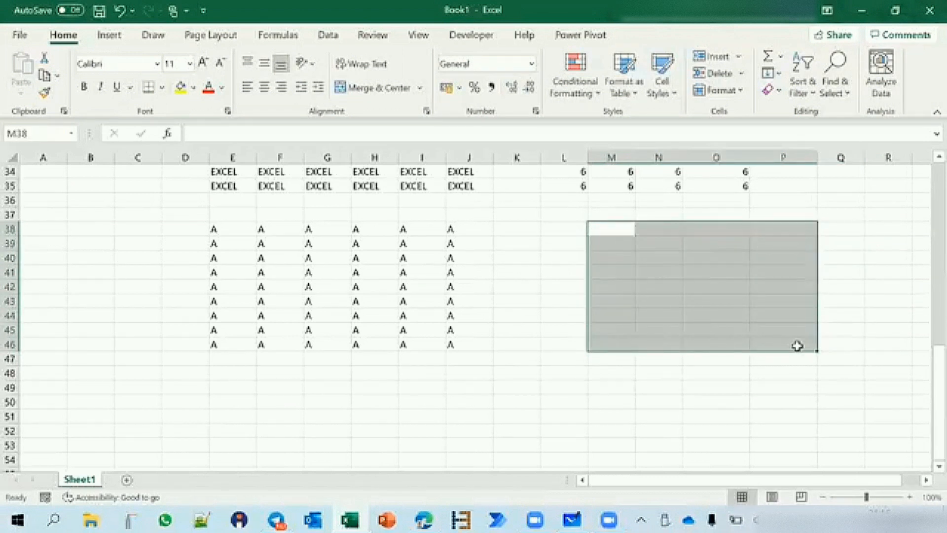
pyautogui.write('ABC')
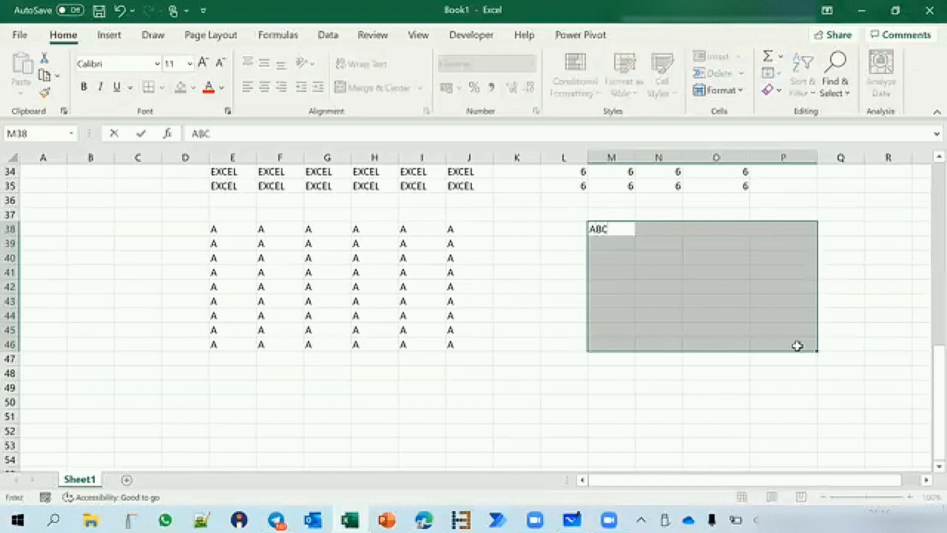
pyautogui.hotkey('ctrl', 'Return')
# Step: Fill the three separate empty ranges D51:H61, M51:O57 and M61:O65 with the text ABC in a single entry
pyautogui.scroll(-4, 798, 346)
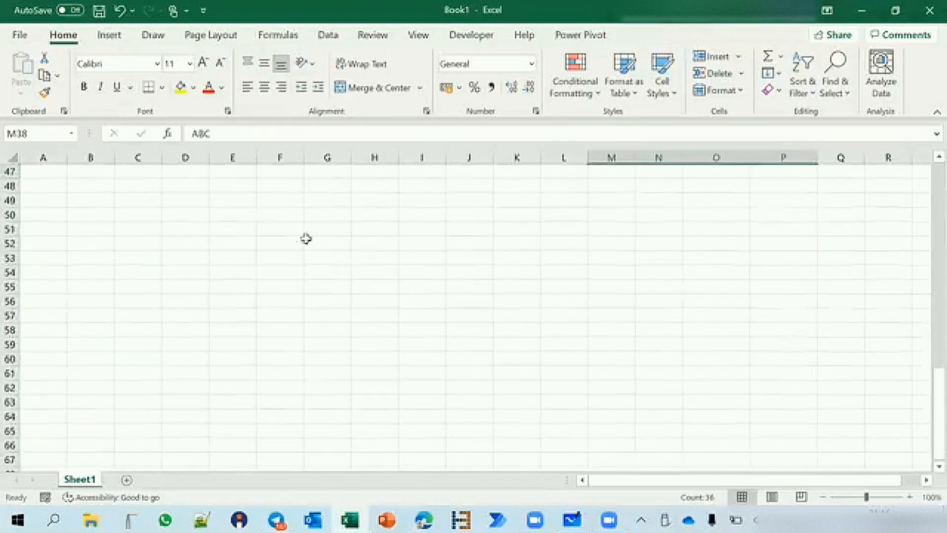
pyautogui.moveTo(195, 235); pyautogui.dragTo(369, 366)
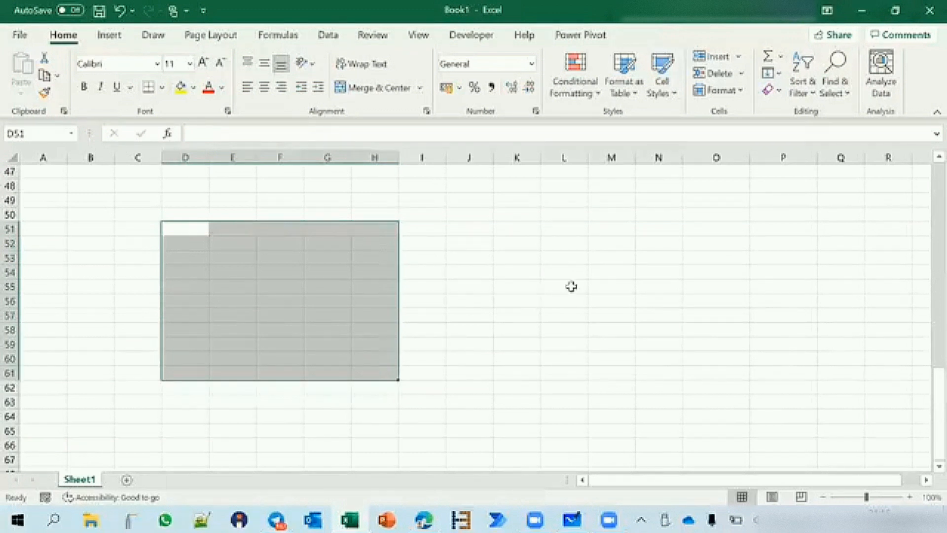
pyautogui.keyDown('ctrl'); pyautogui.moveTo(622, 227); pyautogui.dragTo(723, 311); pyautogui.keyUp('ctrl')
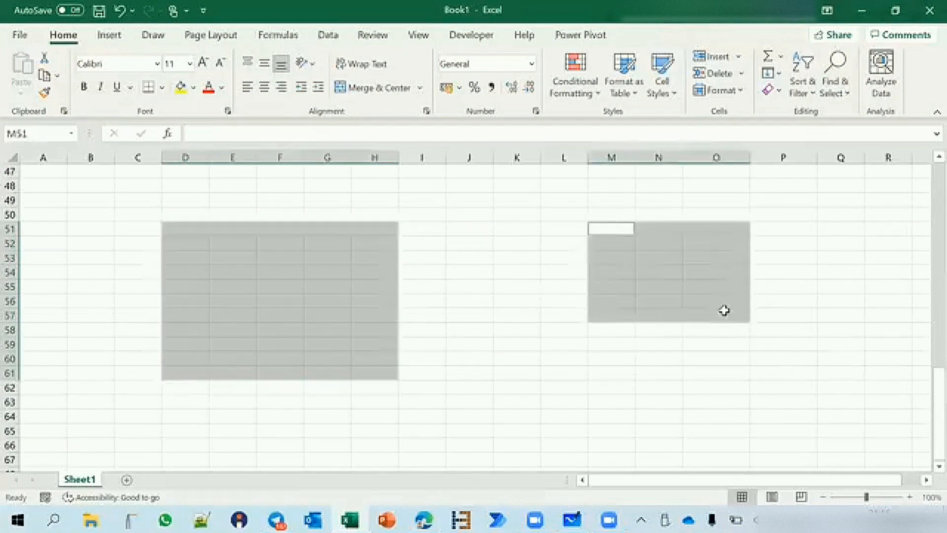
pyautogui.keyDown('ctrl'); pyautogui.moveTo(603, 370); pyautogui.dragTo(704, 432); pyautogui.keyUp('ctrl')
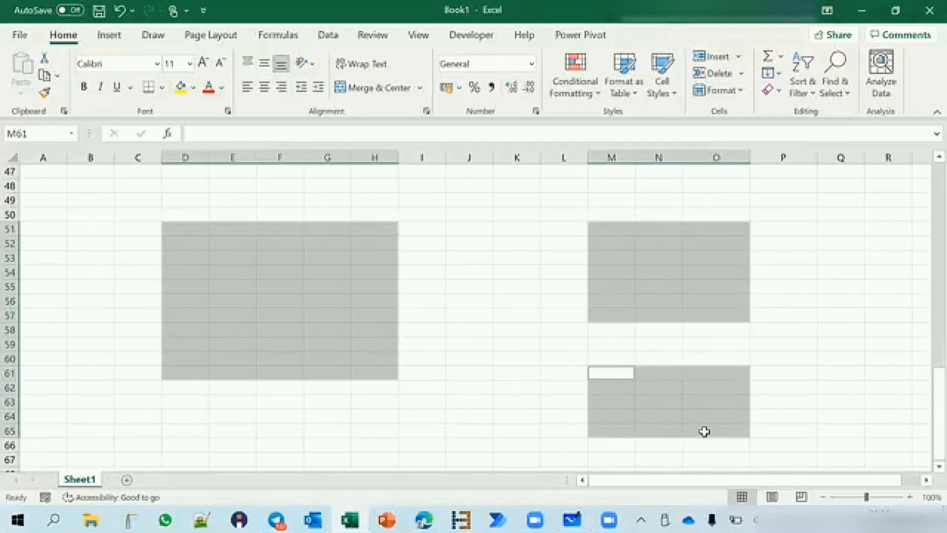
pyautogui.write('ABC')
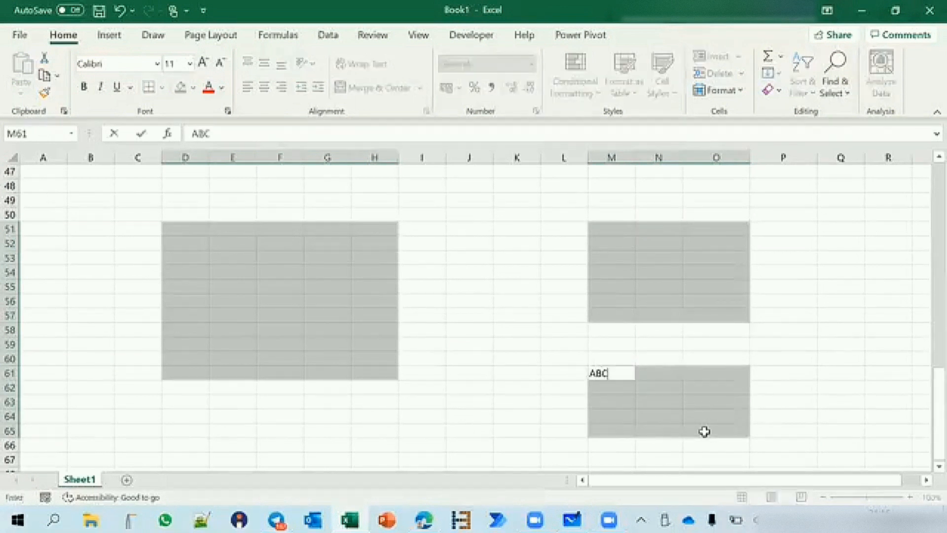
pyautogui.hotkey('ctrl', 'Return')
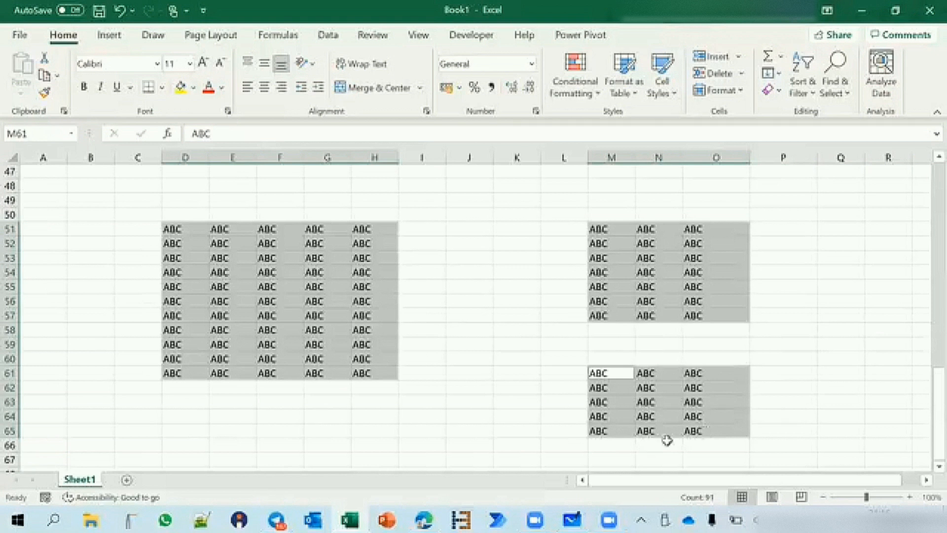
# Step: Add a new worksheet and select the whole of column G, once from its header and once from cell G9
pyautogui.scroll(-5, 438, 243)
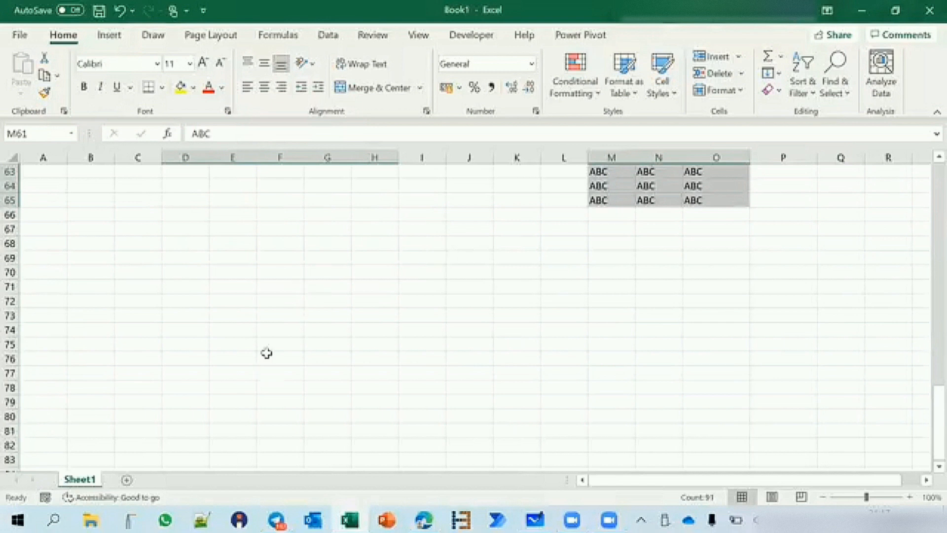
pyautogui.click(126, 479)
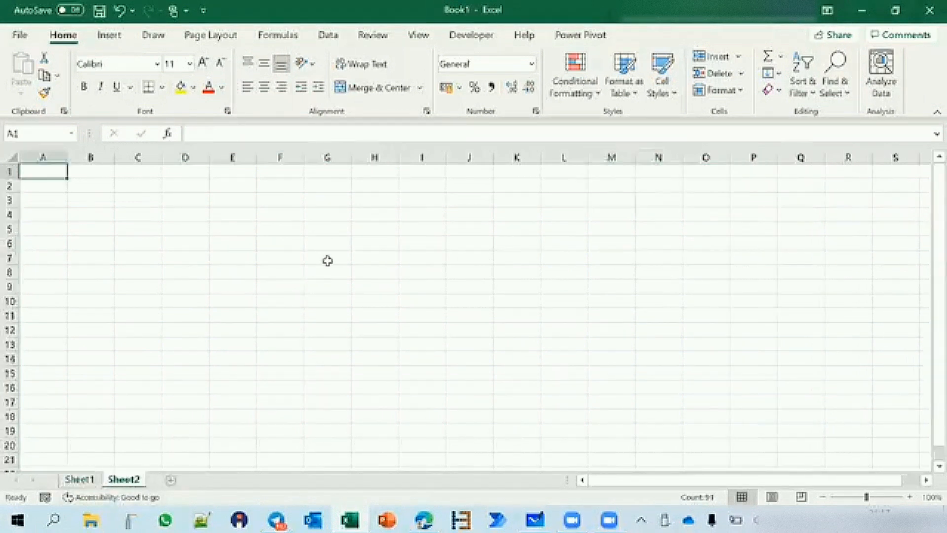
pyautogui.click(328, 259)
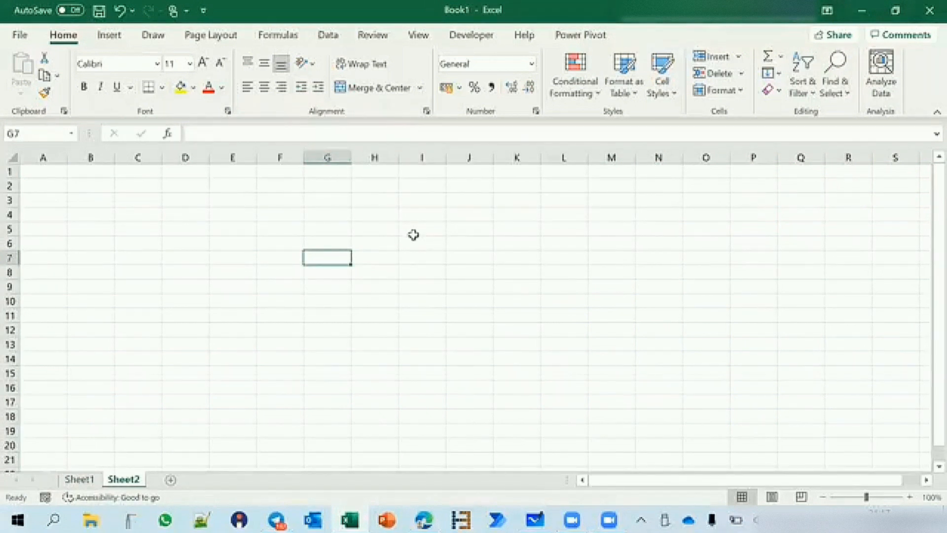
pyautogui.click(332, 158)
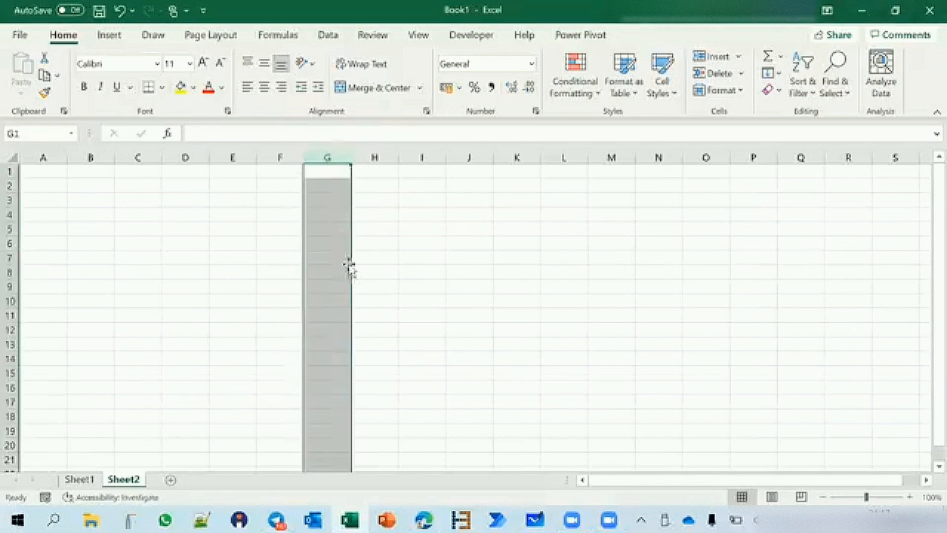
pyautogui.click(338, 282)
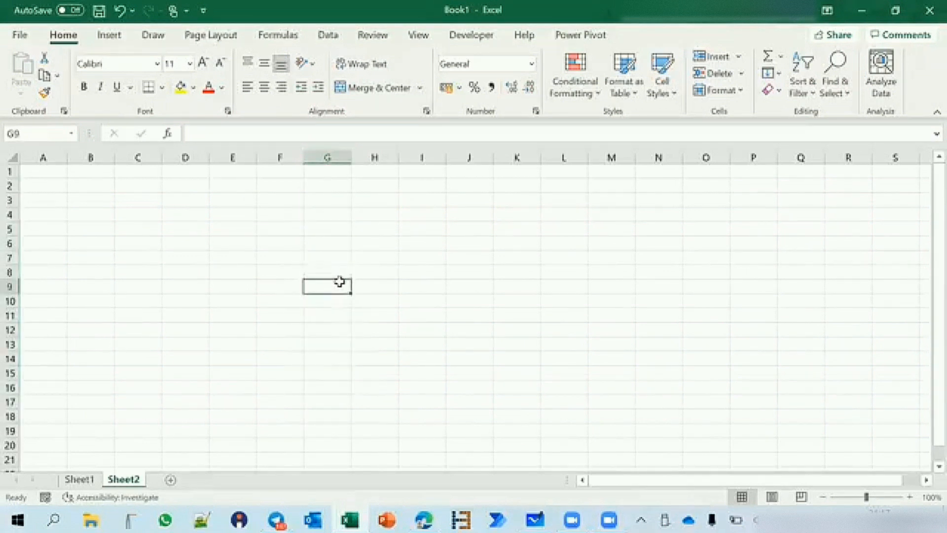
pyautogui.hotkey('ctrl', 'space')
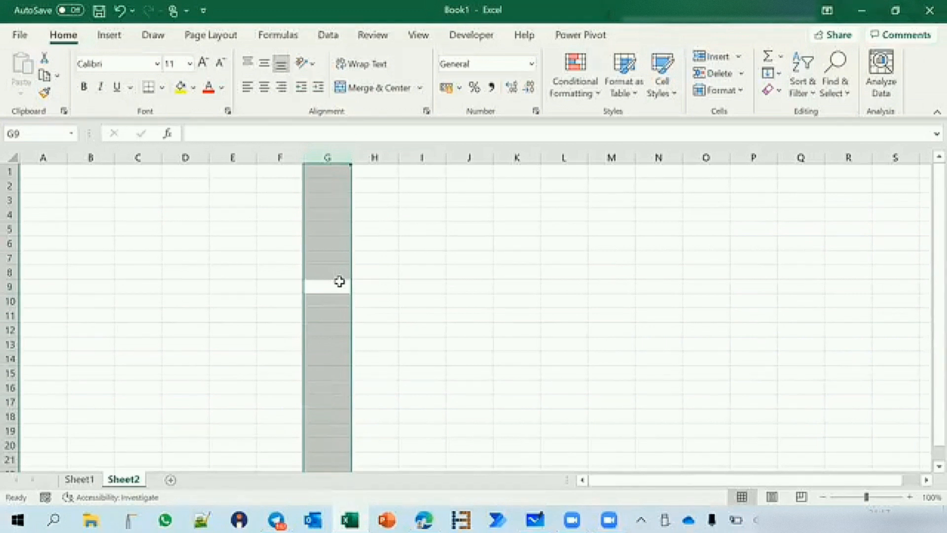
pyautogui.click(339, 281)
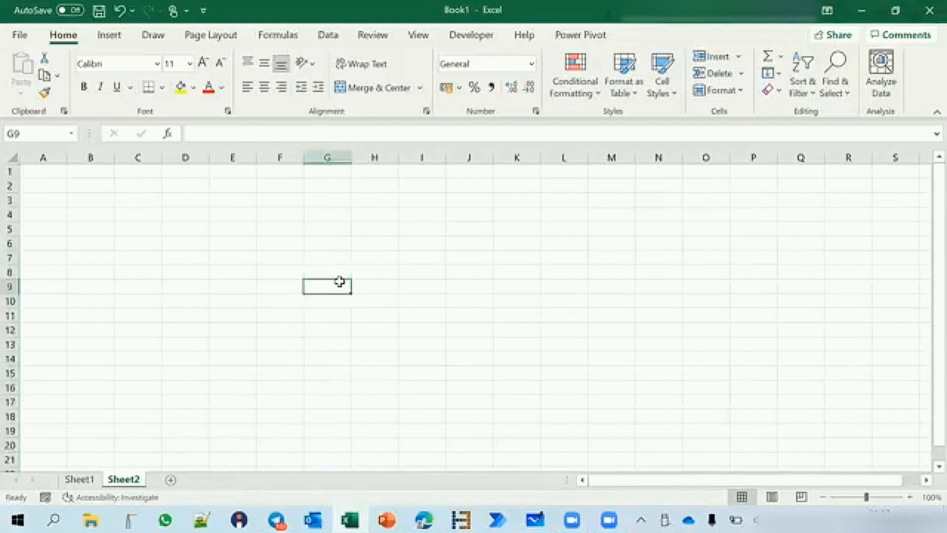
# Step: From cell G9, alternately select the whole of row 9 and the whole of column G, returning to the single cell each time
pyautogui.hotkey('shift', 'space')
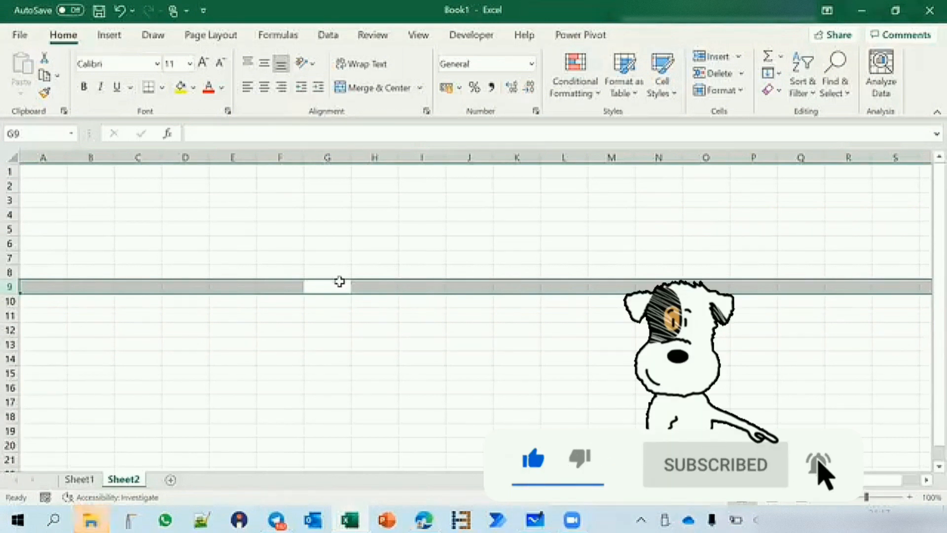
pyautogui.click(340, 281)
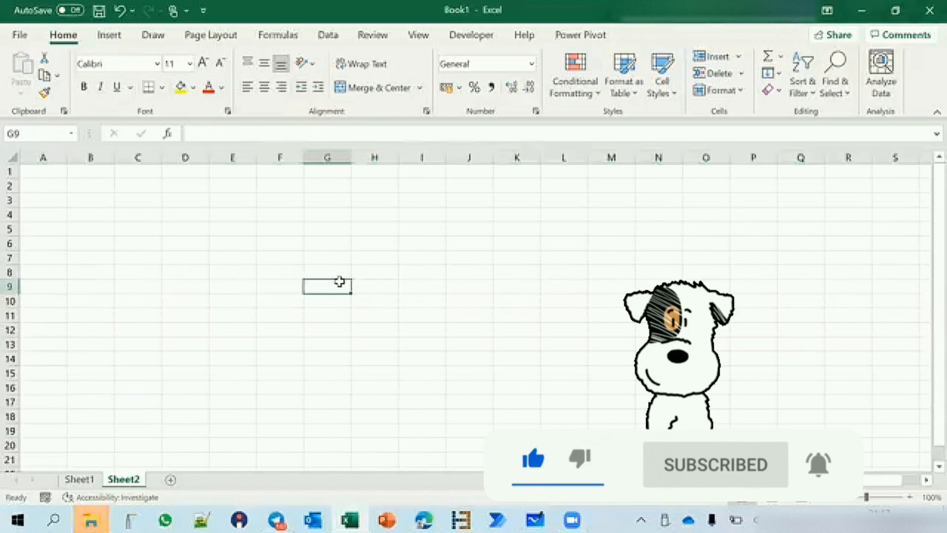
pyautogui.hotkey('ctrl', 'space')
pyautogui.click(340, 281)
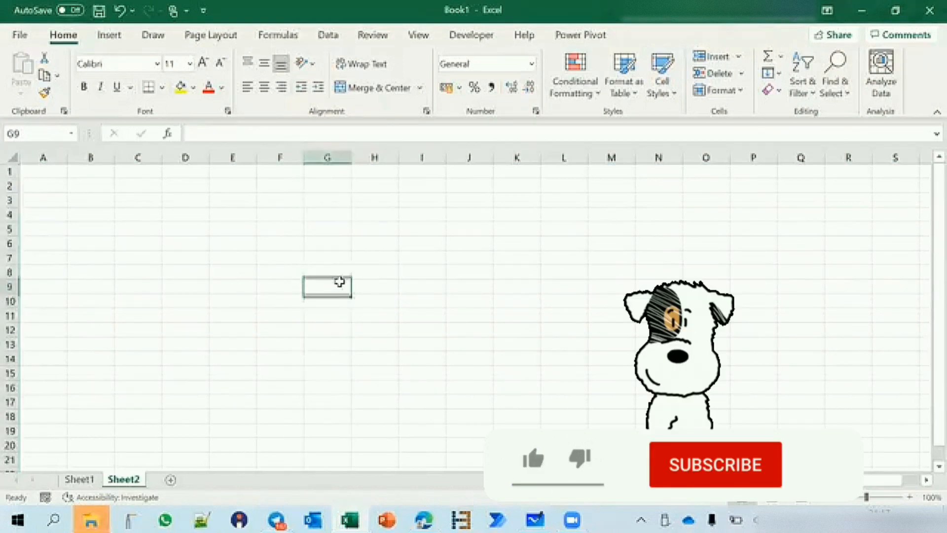
pyautogui.hotkey('shift', 'space')
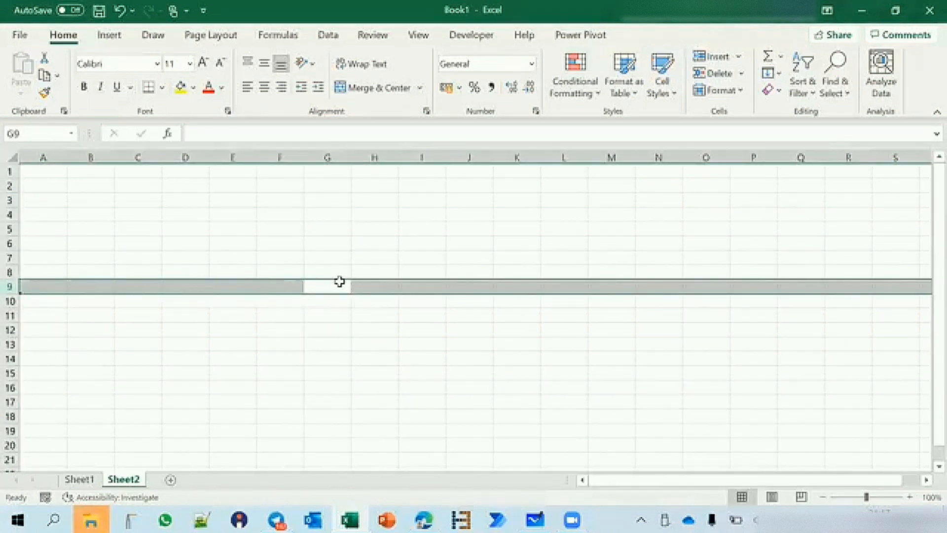
pyautogui.click(339, 281)
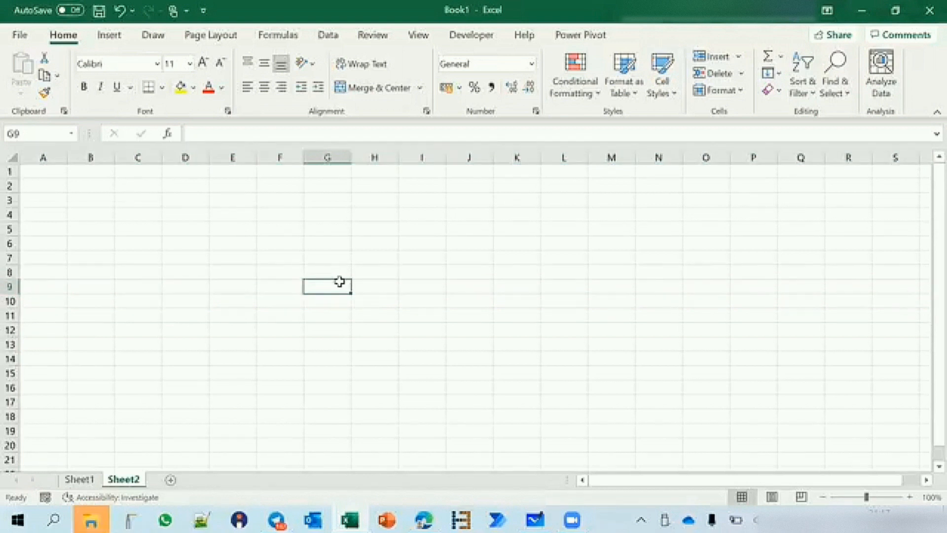
# Step: Select the entire worksheet from cell G9, followed by the whole of row 9, column G and column J
pyautogui.hotkey('ctrl', 'a')
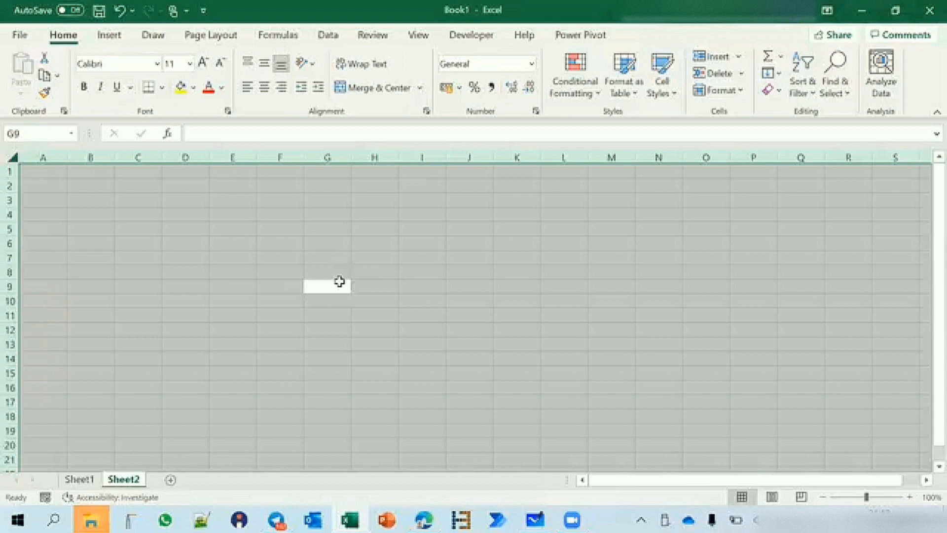
pyautogui.click(340, 281)
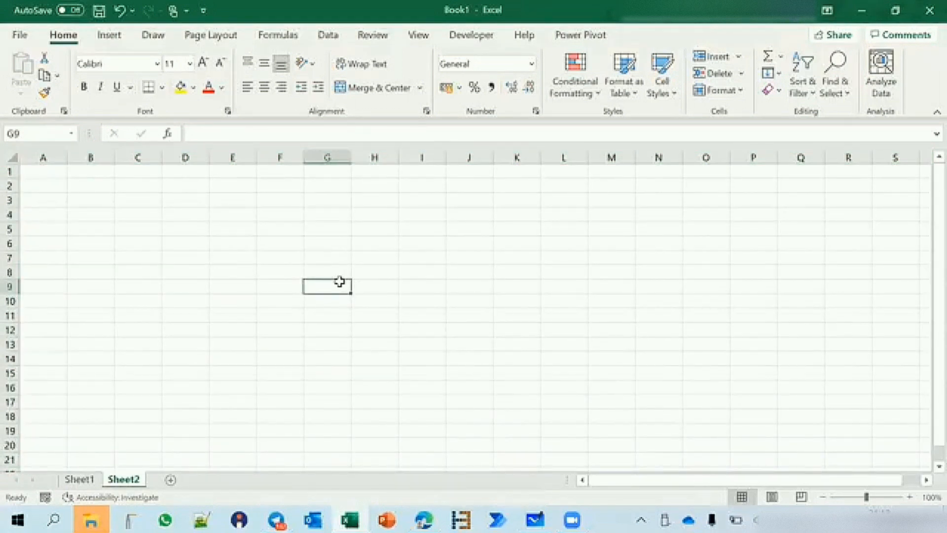
pyautogui.hotkey('shift', 'space')
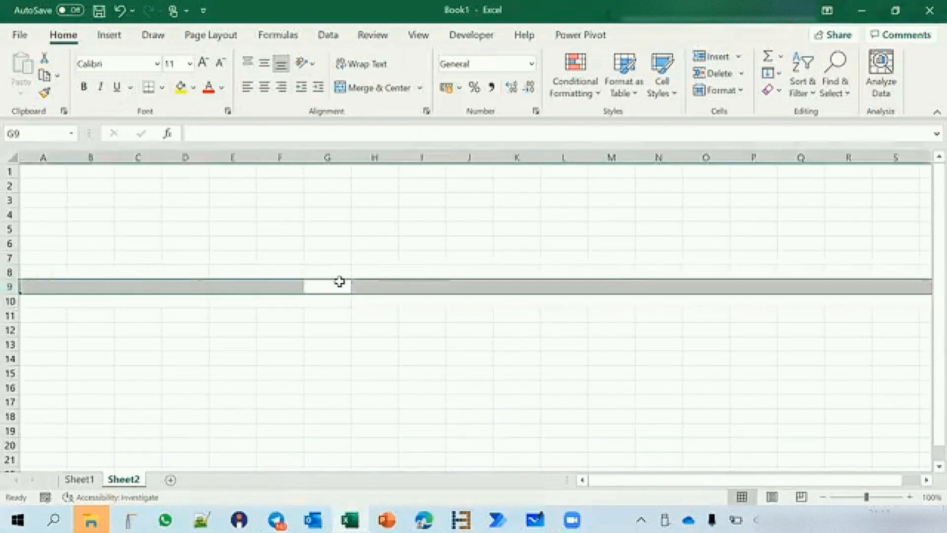
pyautogui.click(339, 282)
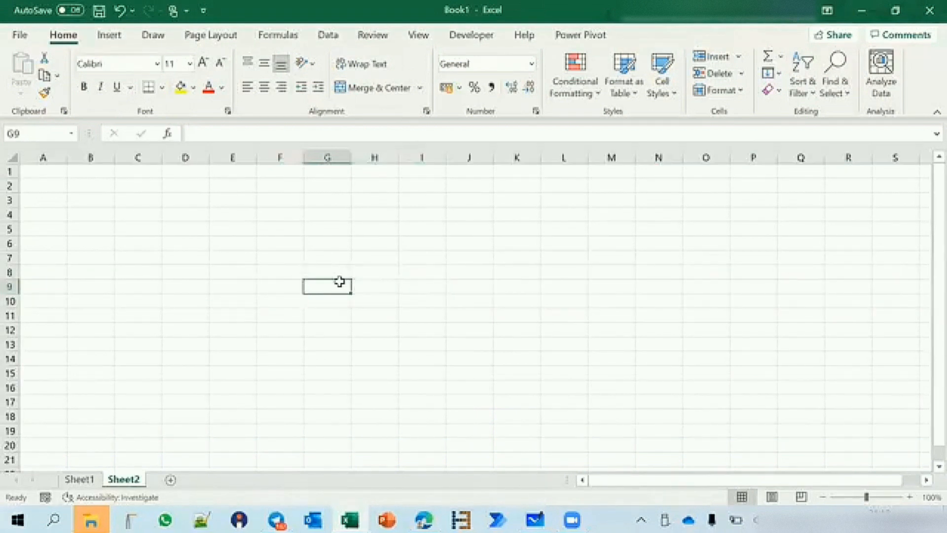
pyautogui.hotkey('ctrl', 'space')
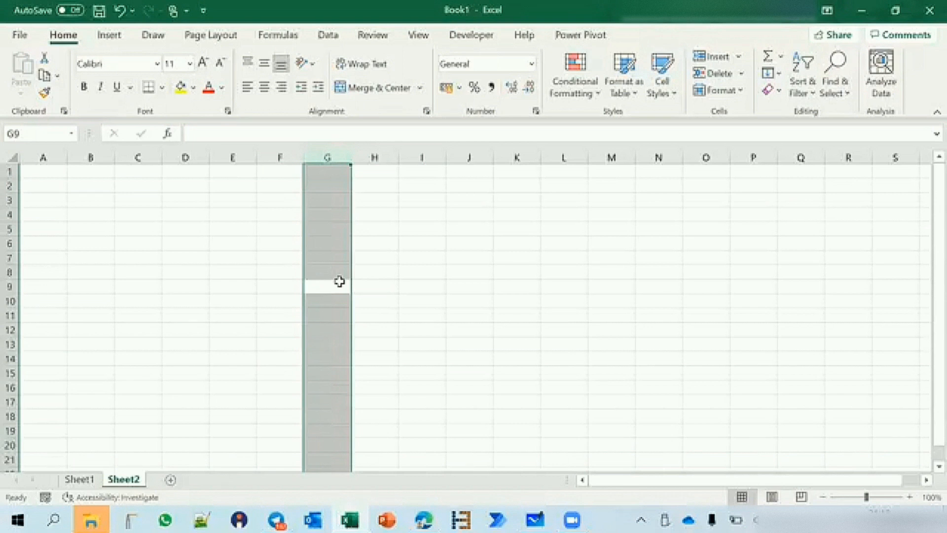
pyautogui.click(476, 156)
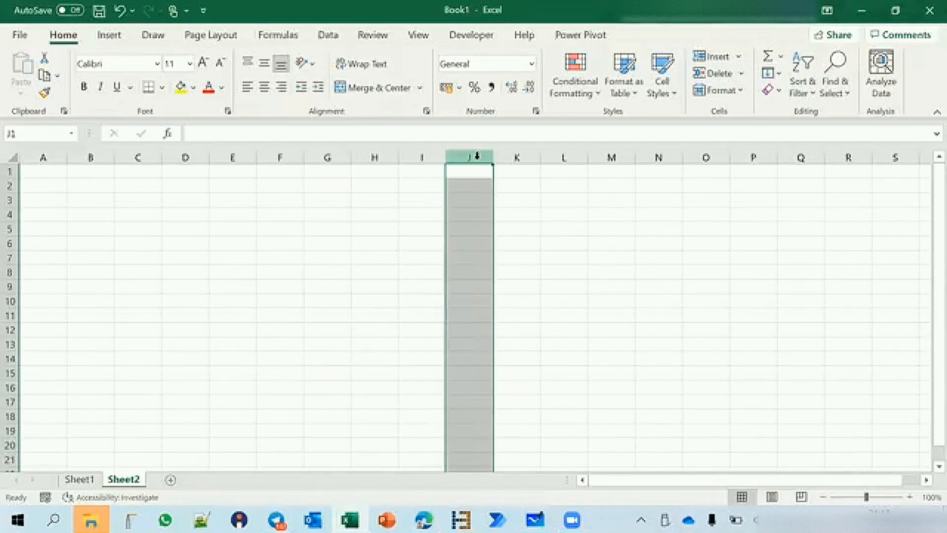
# Step: Enter the letters A, B, C and D across cells F3:I3
pyautogui.click(280, 203)
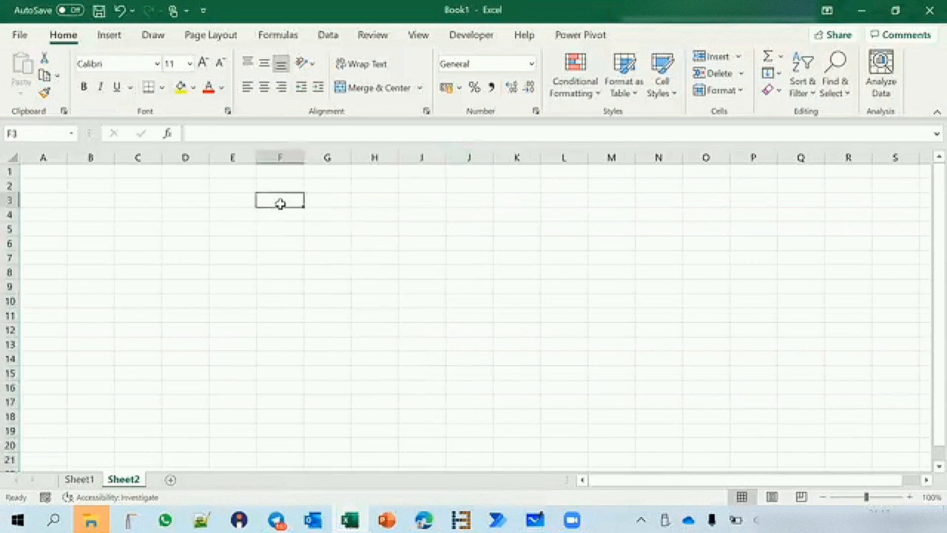
pyautogui.write('A')
pyautogui.press('Tab')
pyautogui.write('B')
pyautogui.press('Tab')
pyautogui.write('C')
pyautogui.press('Tab')
pyautogui.write('D')
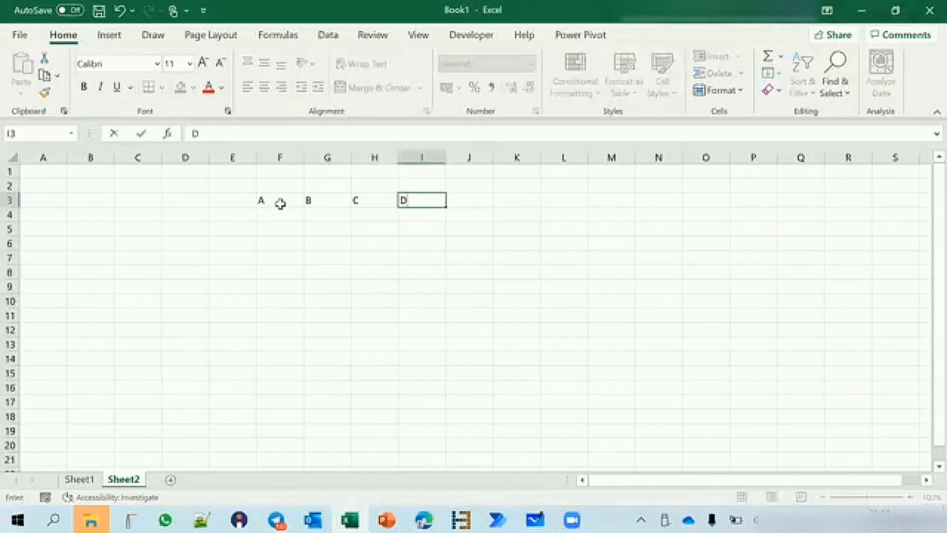
pyautogui.click(378, 271)
# Step: Insert a long run of blank columns before column H, pushing the entries C and D away from B
pyautogui.click(370, 154)
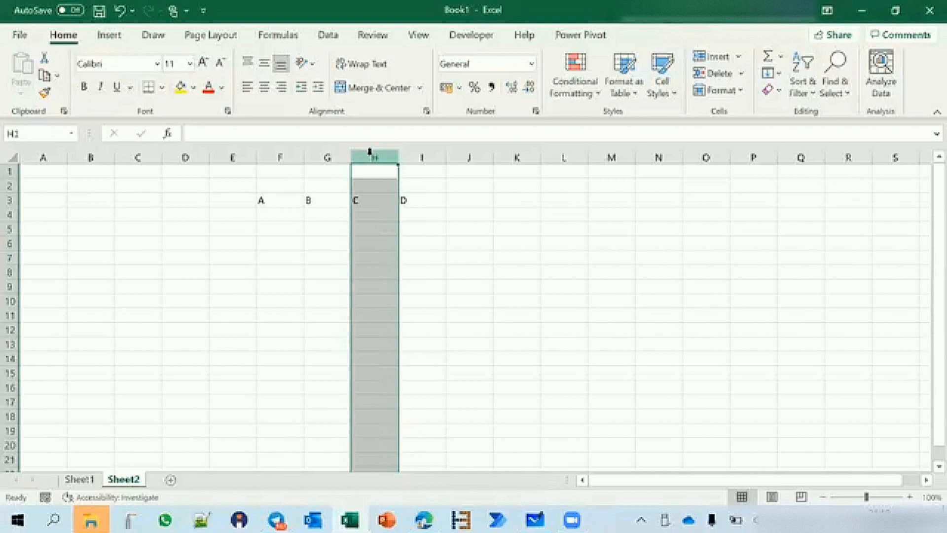
pyautogui.hotkey('ctrl', 'shift', '+')
pyautogui.hotkey('ctrl', 'shift', '+')
pyautogui.hotkey('ctrl', 'shift', '+')
pyautogui.hotkey('ctrl', 'shift', '+')
pyautogui.hotkey('ctrl', 'shift', '+')
pyautogui.hotkey('ctrl', 'shift', '+')
pyautogui.hotkey('ctrl', 'shift', '+')
pyautogui.hotkey('ctrl', 'shift', '+')
pyautogui.hotkey('ctrl', 'shift', '+')
pyautogui.hotkey('ctrl', 'shift', '+')
pyautogui.hotkey('ctrl', 'shift', '+')
pyautogui.hotkey('ctrl', 'shift', '+')
pyautogui.hotkey('ctrl', 'shift', '+')
pyautogui.hotkey('ctrl', 'shift', '+')
pyautogui.hotkey('ctrl', 'shift', '+')
pyautogui.hotkey('ctrl', 'shift', '+')
pyautogui.hotkey('ctrl', 'shift', '+')
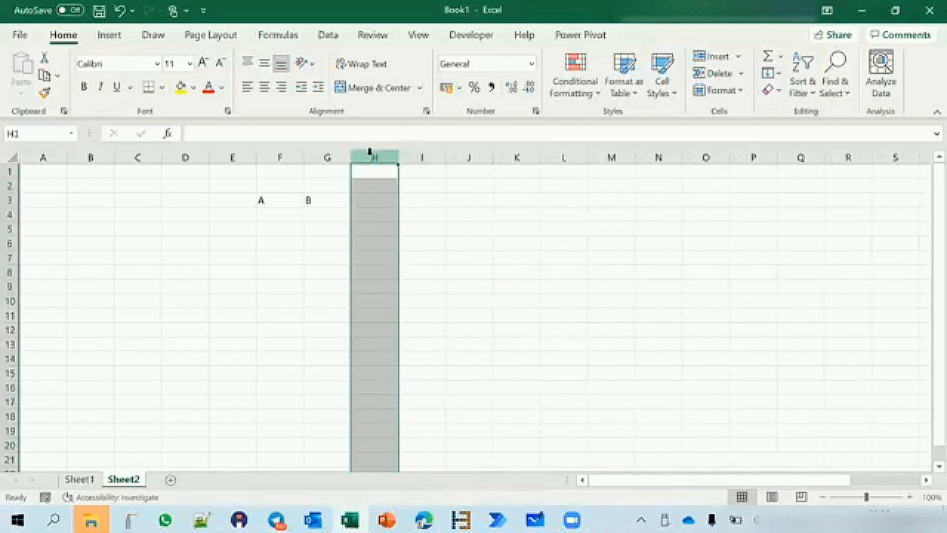
pyautogui.hotkey('ctrl', 'shift', '+')
pyautogui.hotkey('ctrl', 'shift', '+')
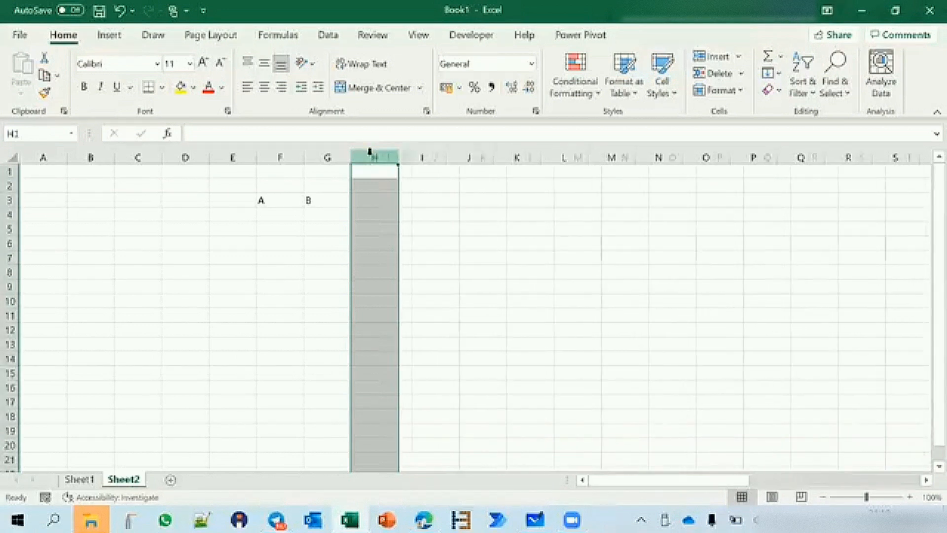
# Step: Delete the blank columns at column H repeatedly until the entry C sits directly beside B again
pyautogui.hotkey('ctrl', '-')
pyautogui.hotkey('ctrl', '-')
pyautogui.hotkey('ctrl', '-')
pyautogui.hotkey('ctrl', '-')
pyautogui.hotkey('ctrl', '-')
pyautogui.hotkey('ctrl', '-')
pyautogui.hotkey('ctrl', '-')
pyautogui.hotkey('ctrl', '-')
pyautogui.hotkey('ctrl', '-')
pyautogui.hotkey('ctrl', '-')
pyautogui.hotkey('ctrl', '-')
pyautogui.hotkey('ctrl', '-')
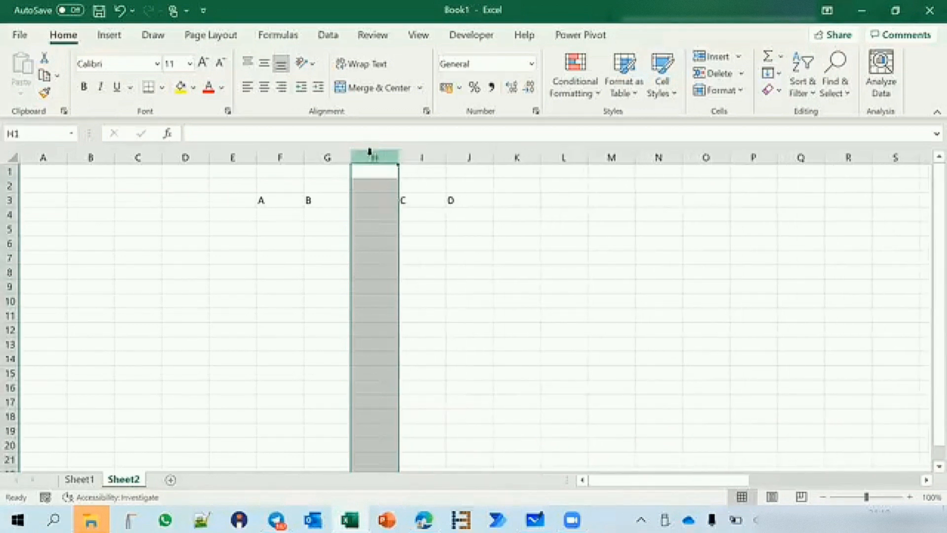
pyautogui.hotkey('ctrl', '-')
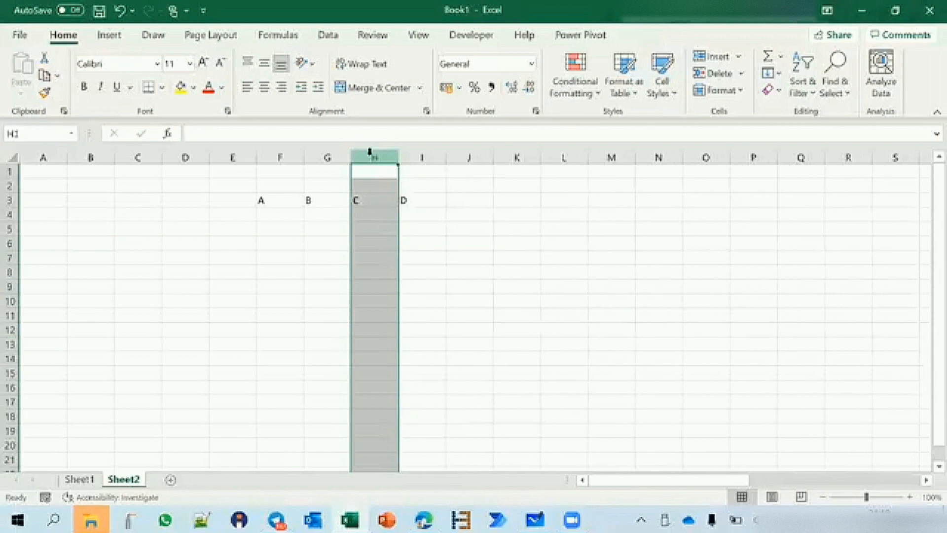
# Step: Select the whole of row 11 and the whole of row 10 in turn, and finish on cell F16
pyautogui.click(10, 315)
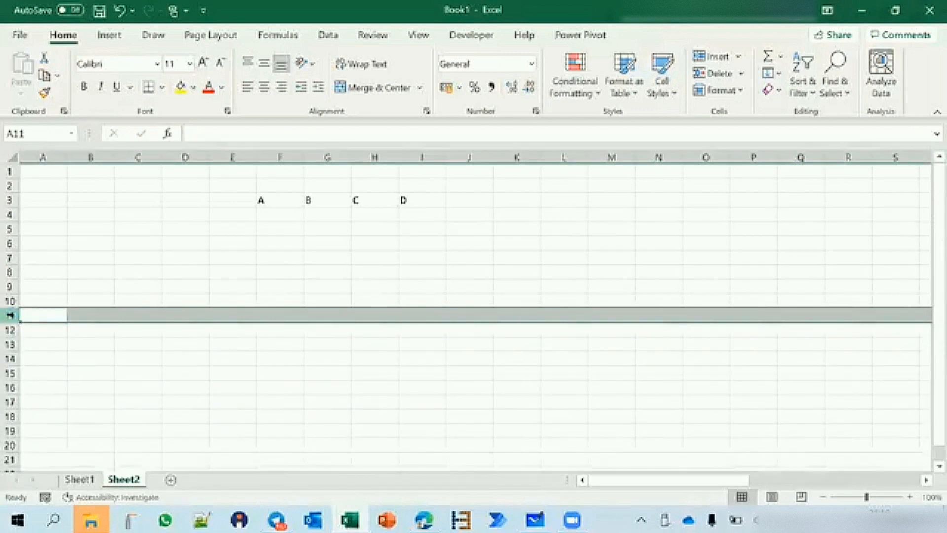
pyautogui.click(11, 301)
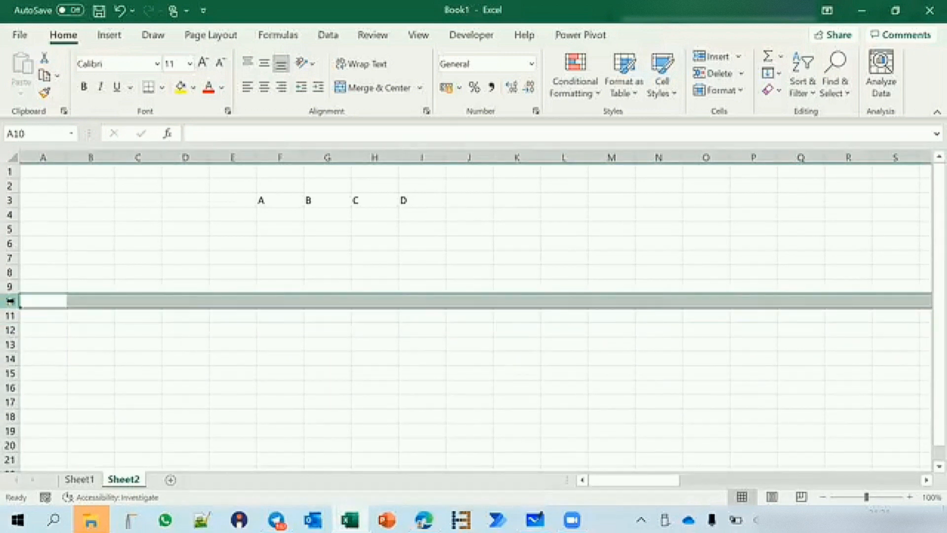
pyautogui.click(294, 386)
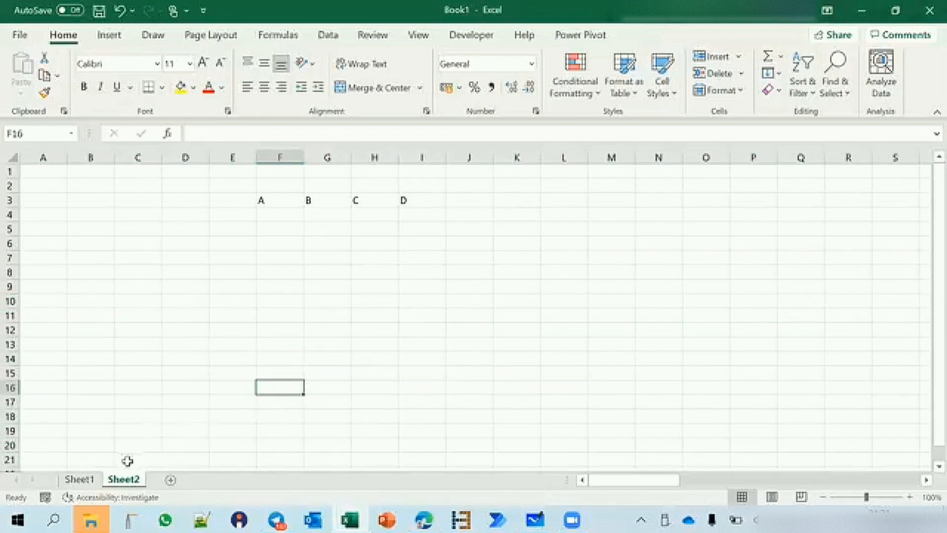
# Step: Switch to Sheet1 and return to Sheet2
pyautogui.click(79, 479)
pyautogui.click(130, 481)
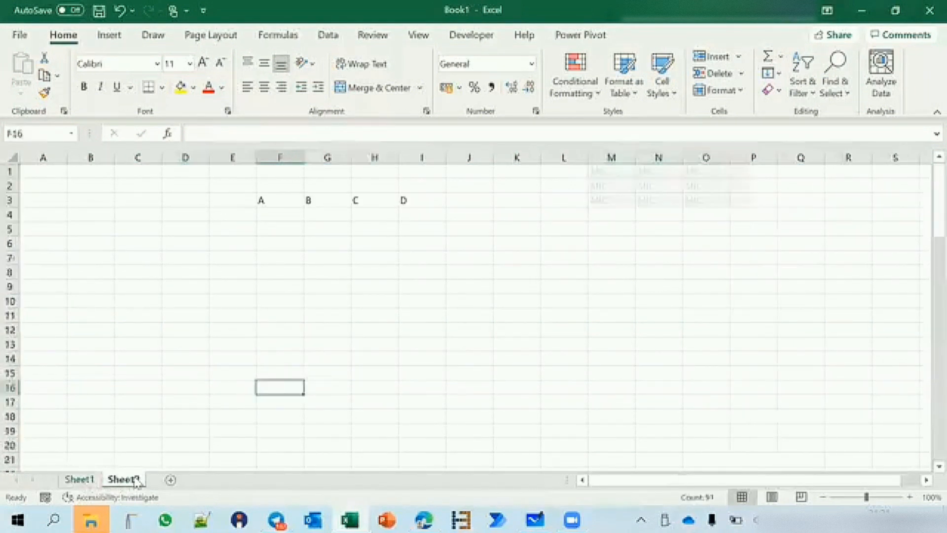
# Step: Add three blank worksheets after Sheet2
pyautogui.click(169, 480)
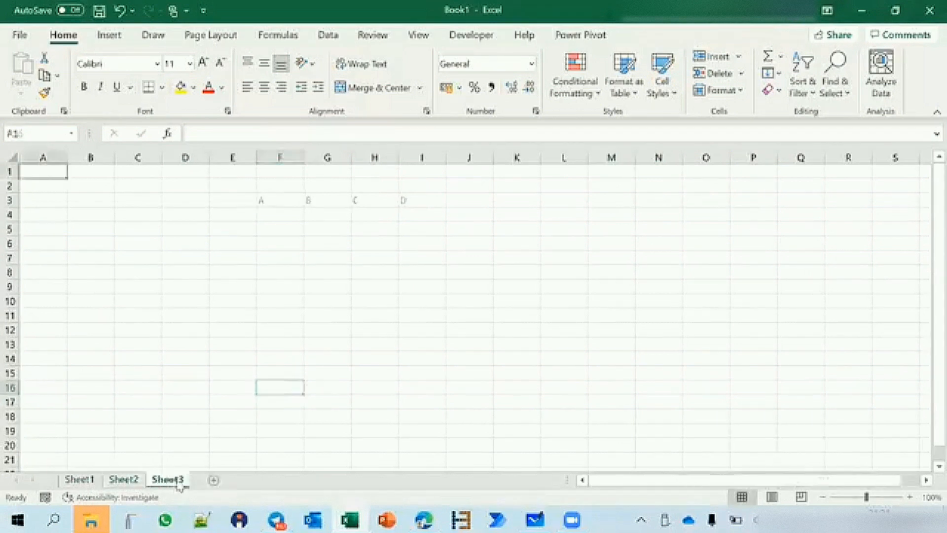
pyautogui.click(214, 480)
pyautogui.click(257, 480)
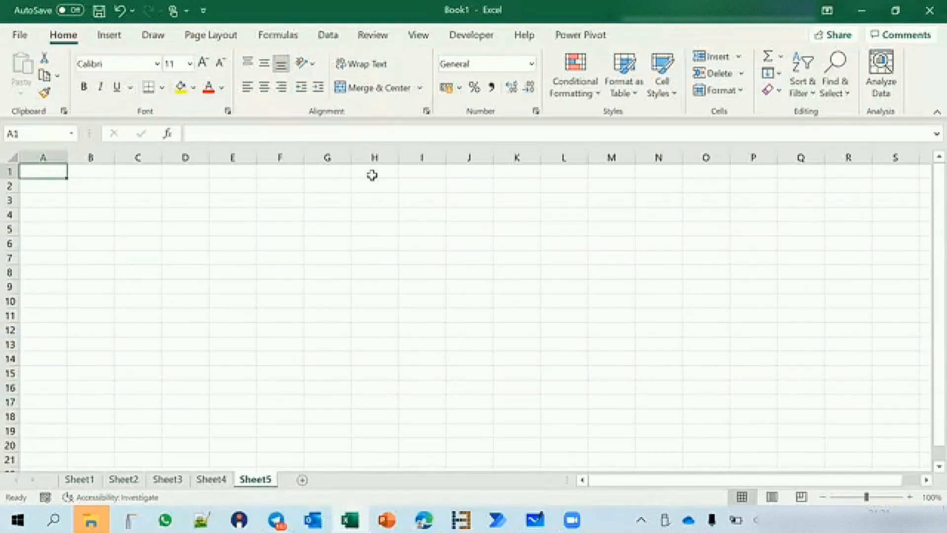
pyautogui.hotkey('ctrl', 'n')
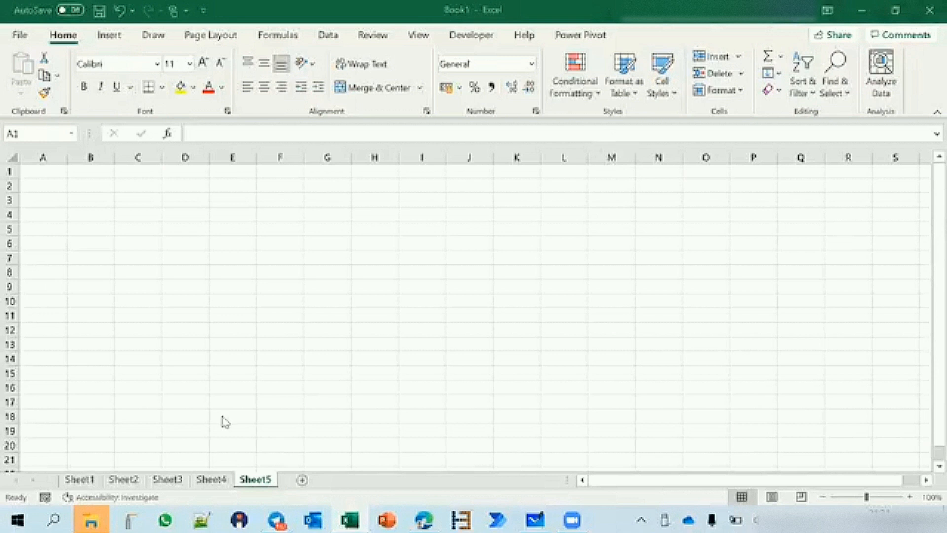
pyautogui.click(365, 397)
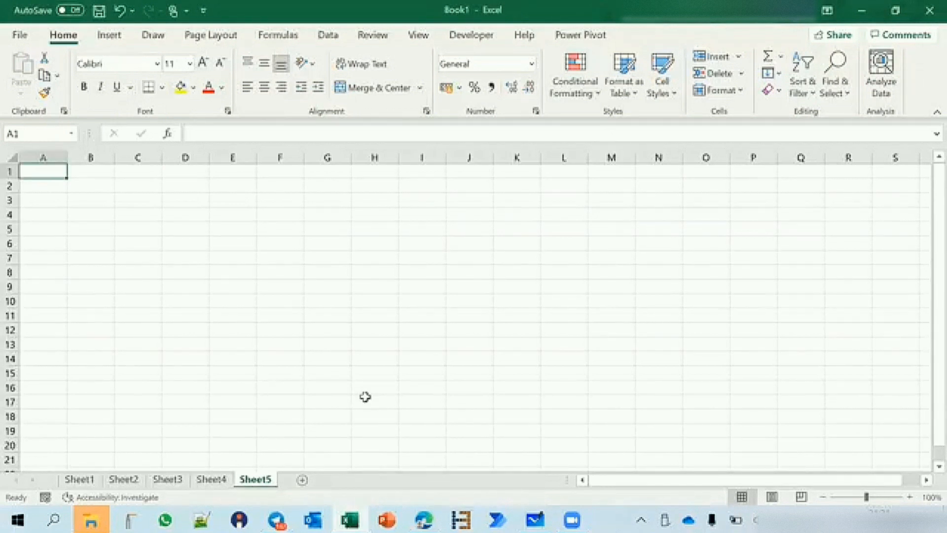
# Step: Insert seven more blank worksheets, one at a time, in front of Sheet5
pyautogui.press('alt')
pyautogui.press('i')
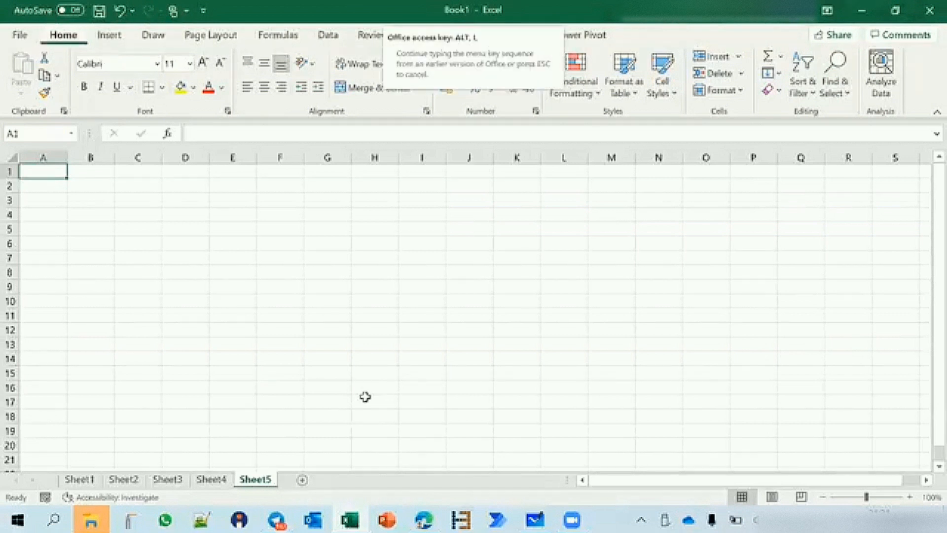
pyautogui.press('w')
pyautogui.hotkey('alt', 'i')
pyautogui.press('w')
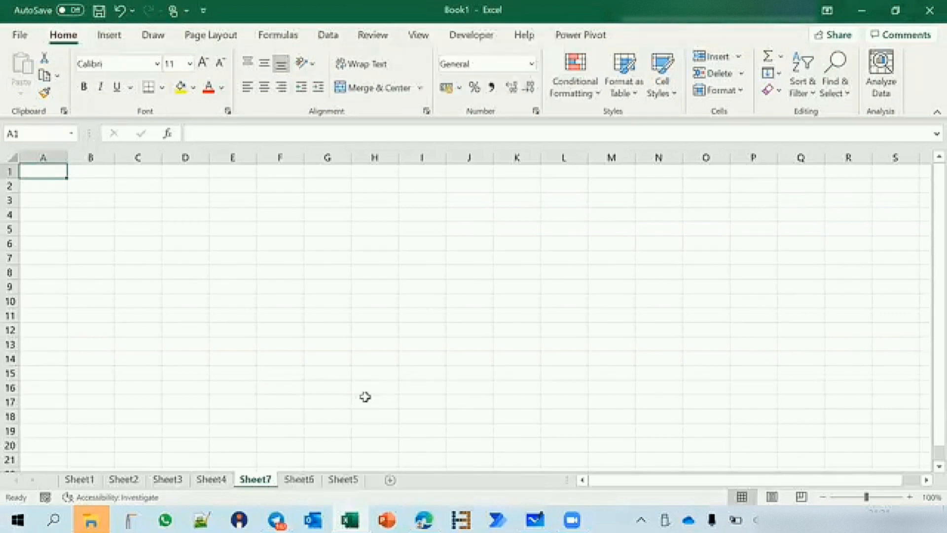
pyautogui.hotkey('alt', 'i')
pyautogui.press('w')
pyautogui.hotkey('alt', 'i')
pyautogui.press('w')
pyautogui.hotkey('alt', 'i')
pyautogui.press('w')
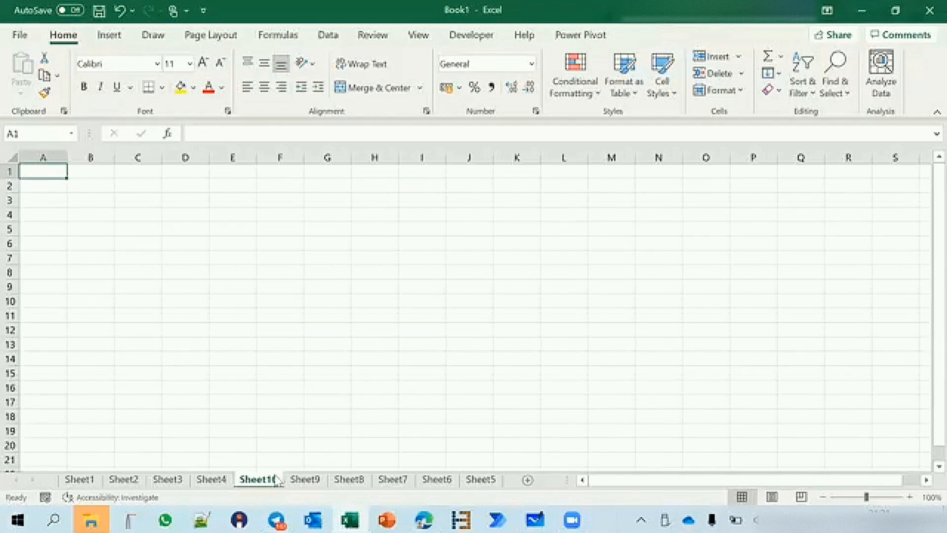
pyautogui.moveTo(276, 478)
pyautogui.mouseDown()
pyautogui.moveTo(349, 439)
pyautogui.moveTo(290, 446)
pyautogui.moveTo(263, 468)
pyautogui.mouseUp()
pyautogui.hotkey('shift', 'F11')
pyautogui.hotkey('shift', 'F11')
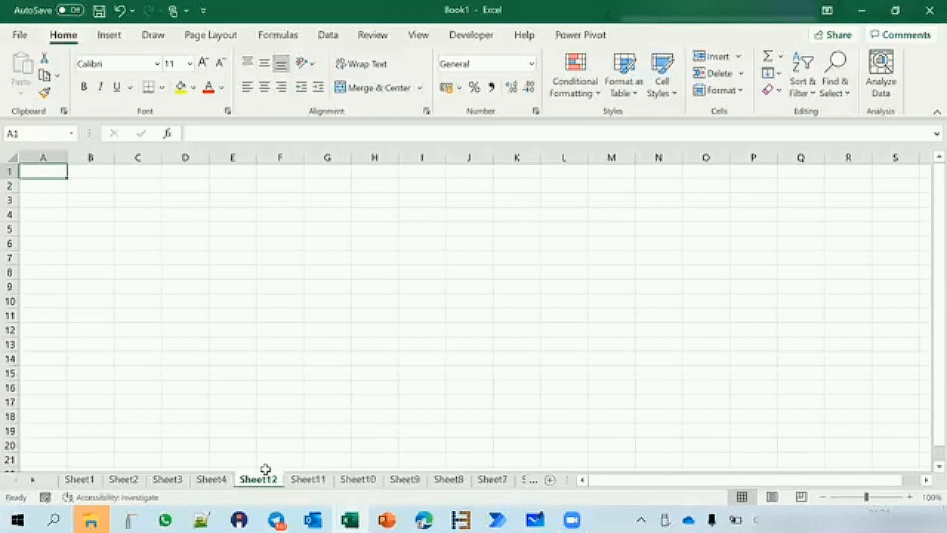
pyautogui.hotkey('alt', 'i')
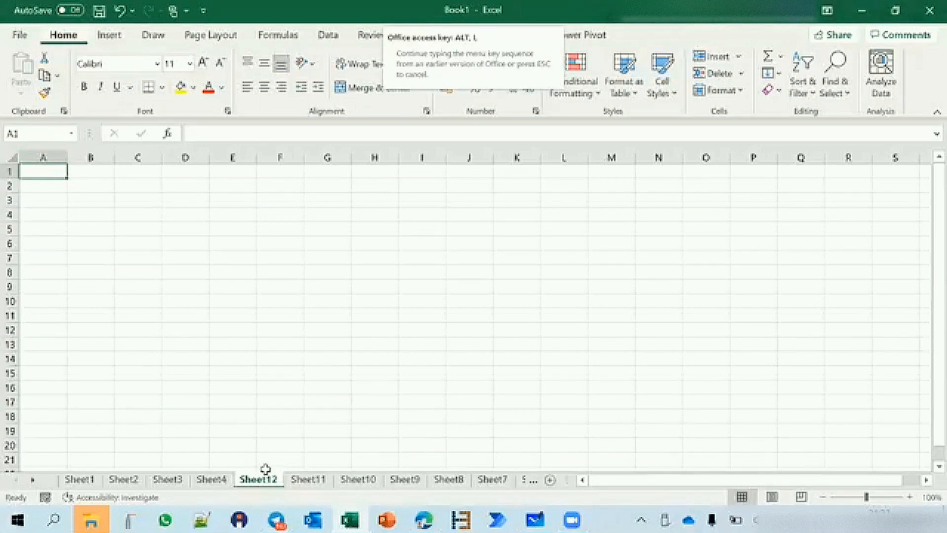
pyautogui.write('IW')
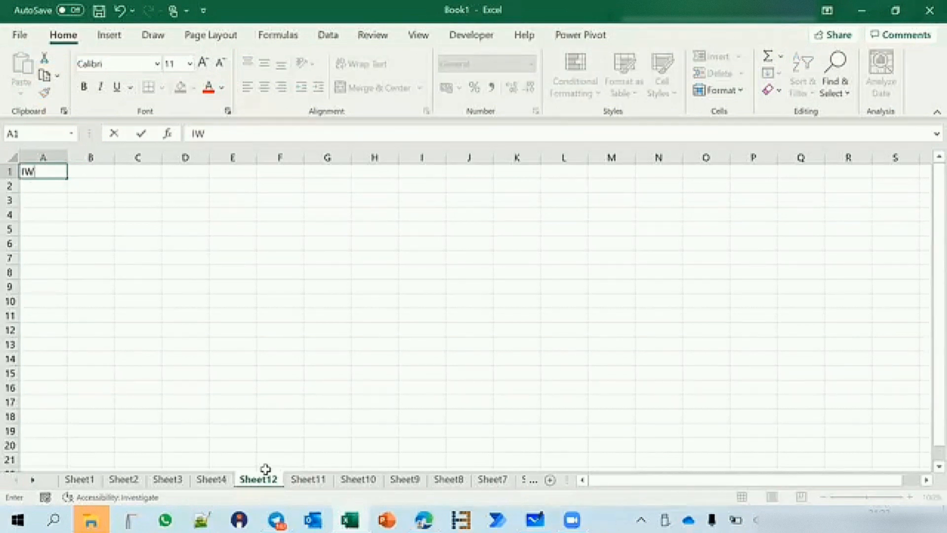
pyautogui.press('Escape')
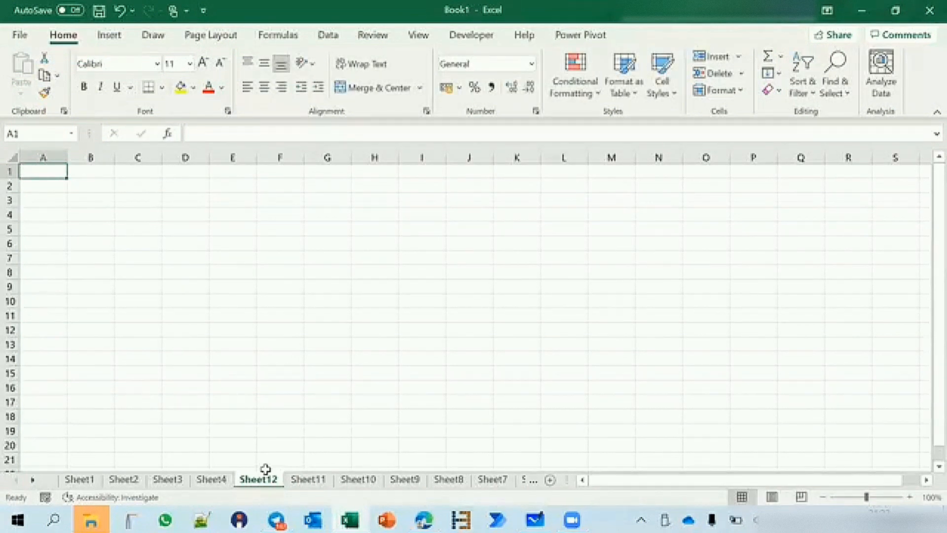
# Step: Delete the active worksheet repeatedly until Sheet1 is the only sheet in the workbook
pyautogui.hotkey('alt', 'h')
pyautogui.write('ds')
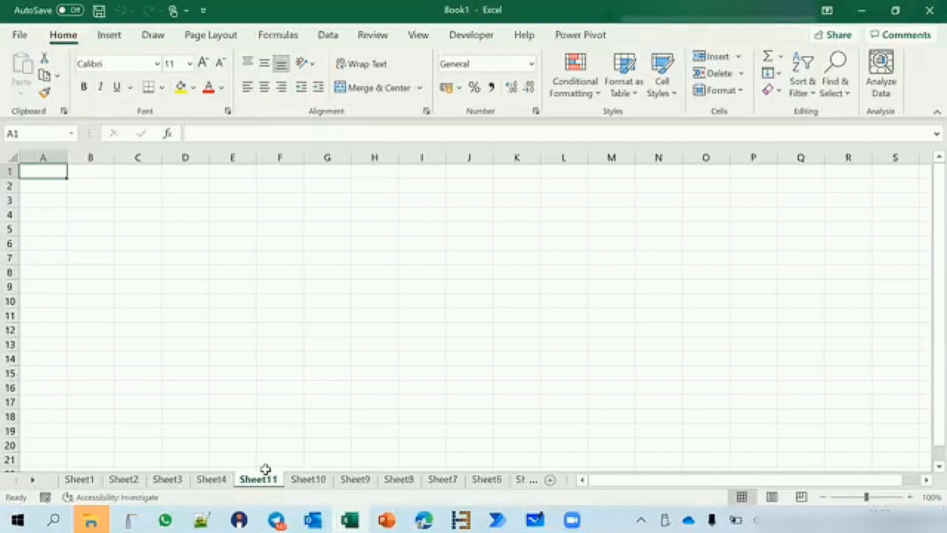
pyautogui.write('EL')
pyautogui.press('Escape')
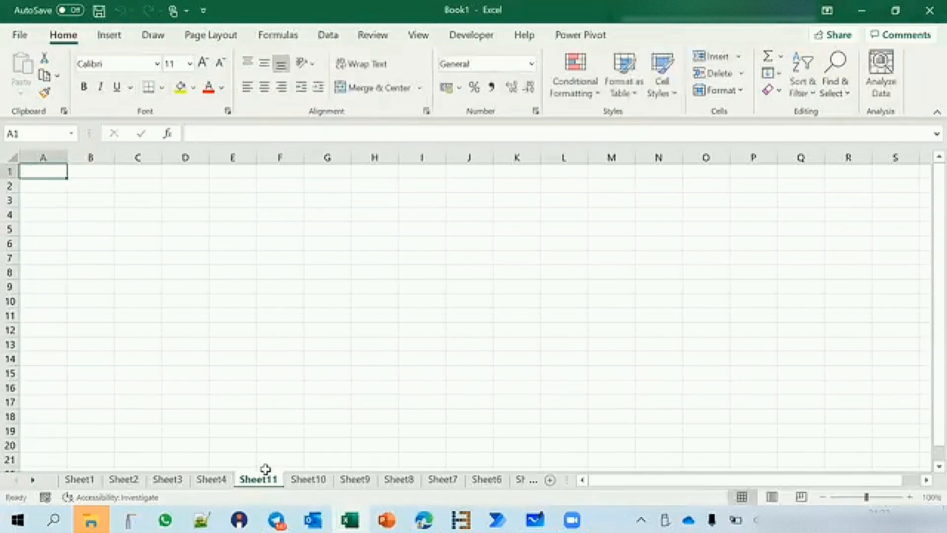
pyautogui.hotkey('alt', 'h')
pyautogui.press('d')
pyautogui.press('s')
pyautogui.hotkey('alt', 'h')
pyautogui.press('d')
pyautogui.press('s')
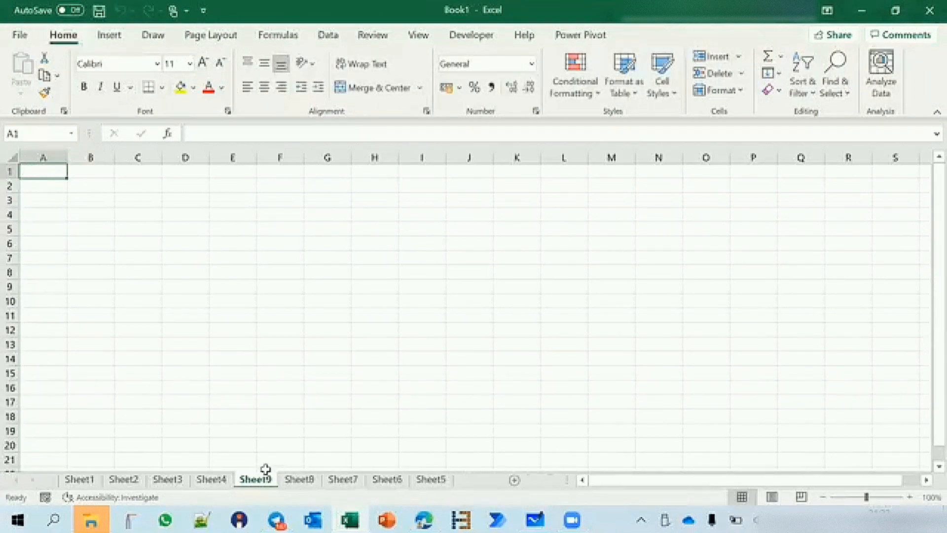
pyautogui.hotkey('alt', 'h')
pyautogui.press('d')
pyautogui.press('s')
pyautogui.hotkey('alt', 'h')
pyautogui.press('d')
pyautogui.press('s')
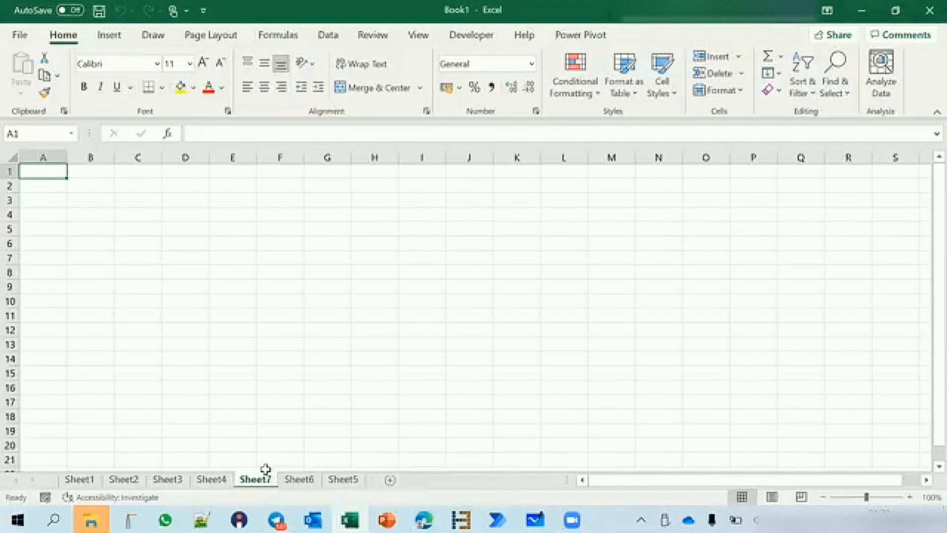
pyautogui.hotkey('alt', 'h')
pyautogui.press('d')
pyautogui.press('s')
pyautogui.hotkey('alt', 'h')
pyautogui.press('d')
pyautogui.press('s')
pyautogui.hotkey('alt', 'h')
pyautogui.press('d')
pyautogui.press('s')
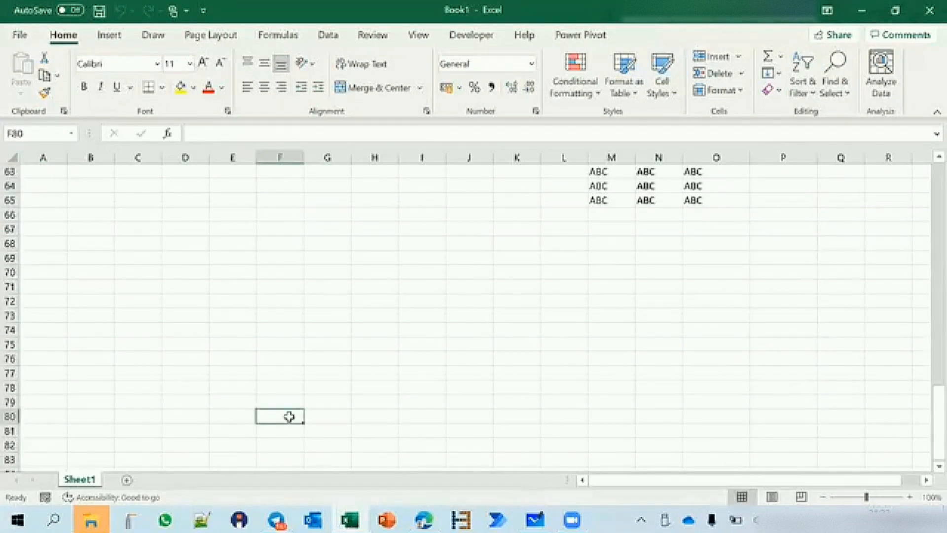
# Step: Enter the shortcut notes ALT/I/W in cell F80 and ALT/E/L in cell F81
pyautogui.write('ALT')
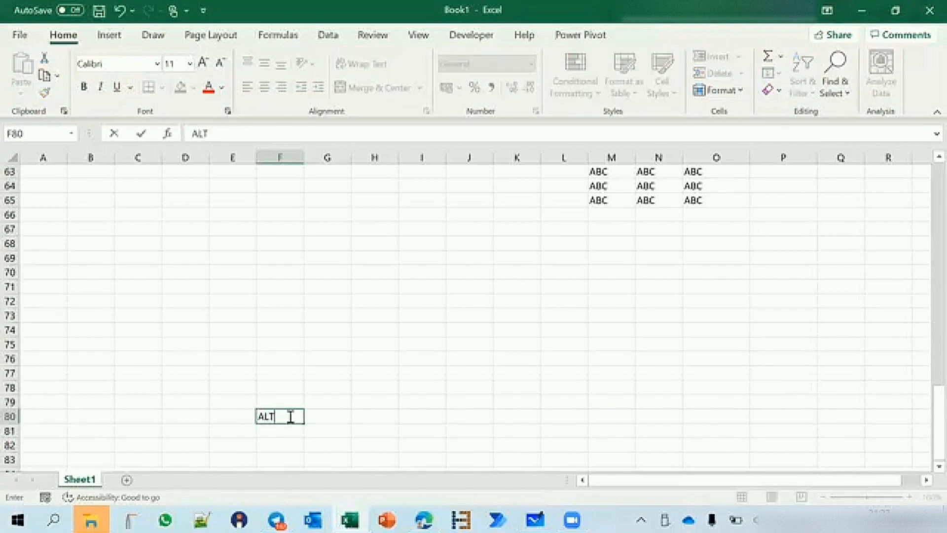
pyautogui.write('/E')
pyautogui.press('BackSpace')
pyautogui.write('I/W')
pyautogui.press('Return')
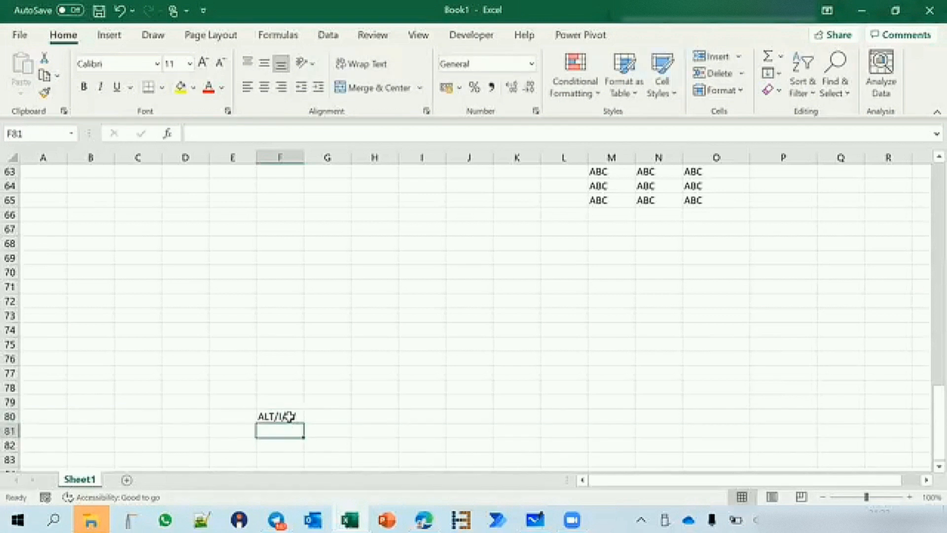
pyautogui.write('ALT/E/')
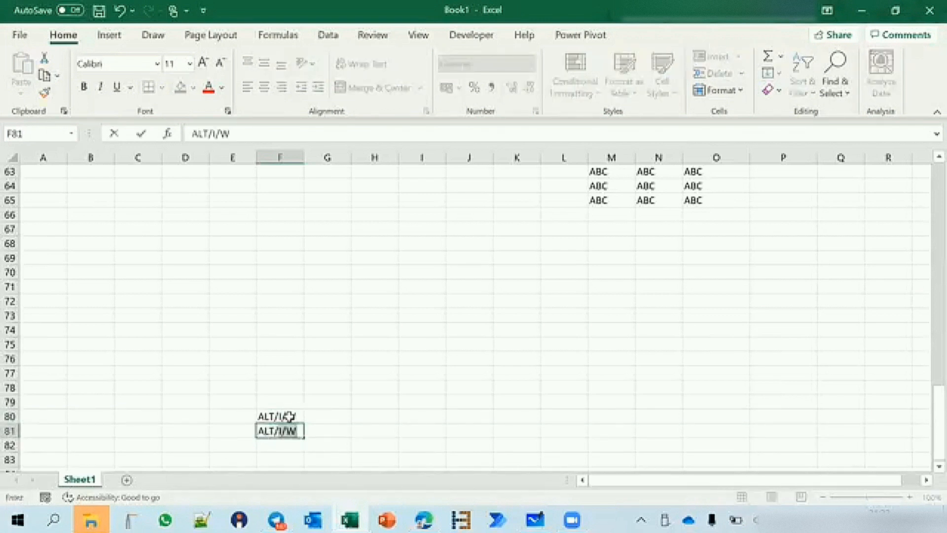
pyautogui.write('L')
pyautogui.press('Return')
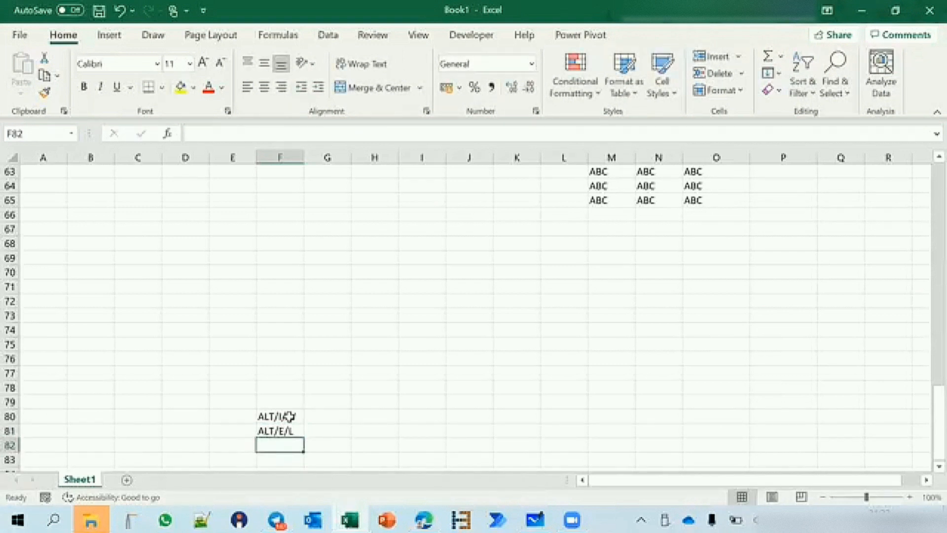
# Step: Review the shortcut notes in F80 and F81, and finish on cell H79
pyautogui.doubleClick(279, 430)
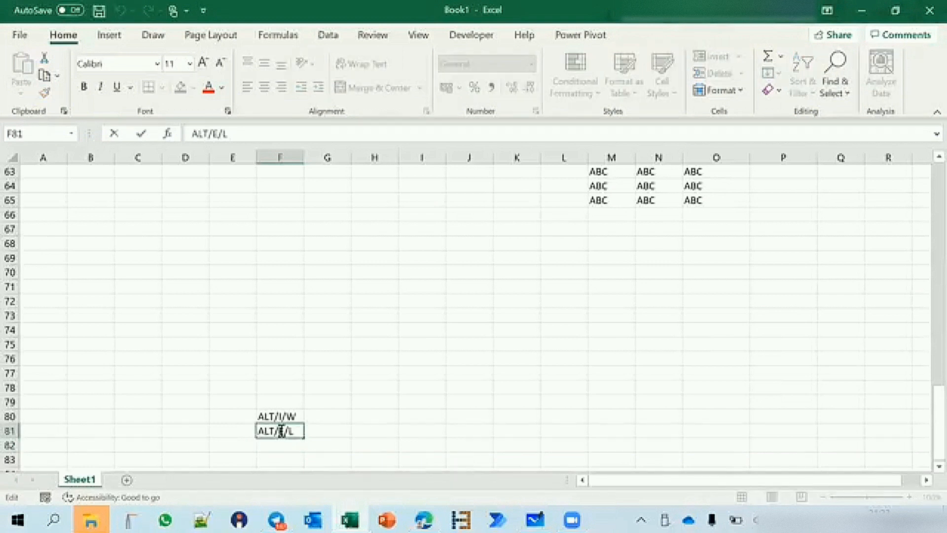
pyautogui.doubleClick(283, 431)
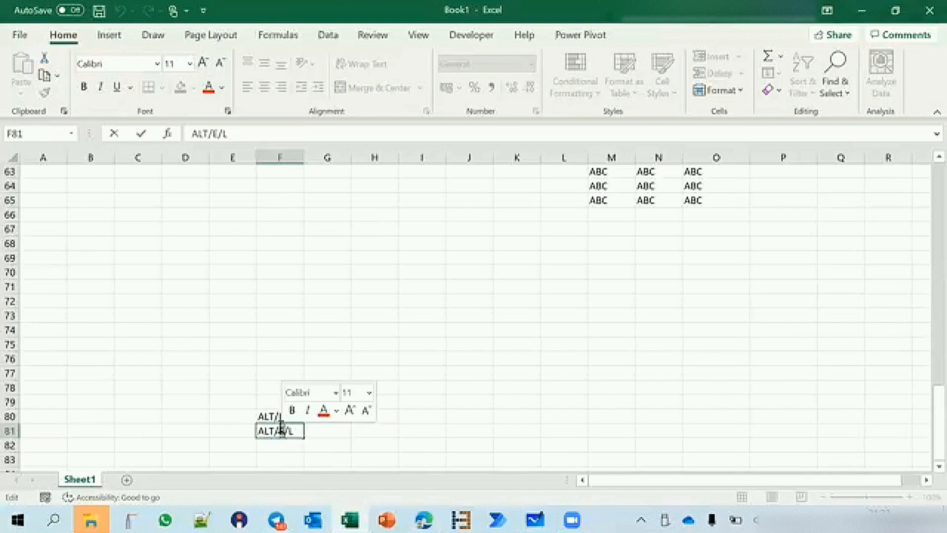
pyautogui.click(270, 415)
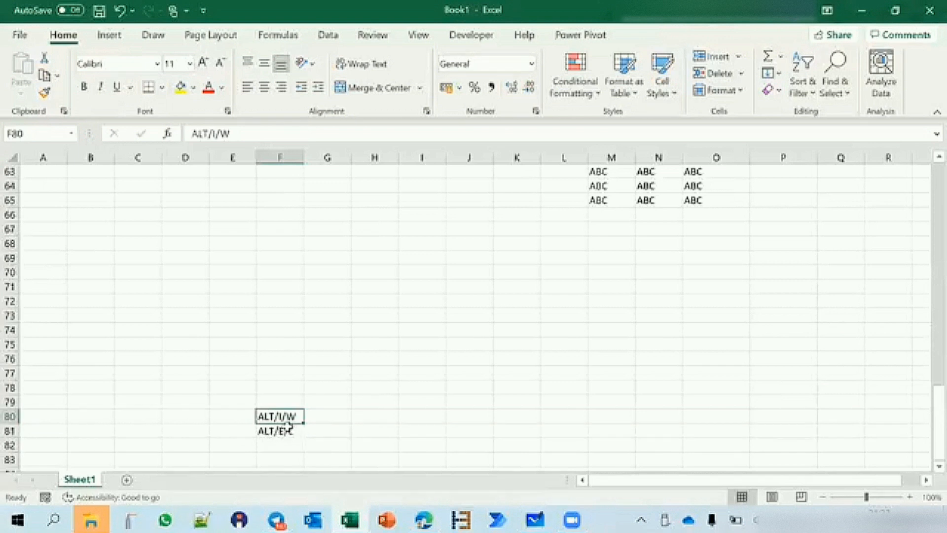
pyautogui.click(276, 432)
pyautogui.moveTo(281, 417); pyautogui.dragTo(282, 437)
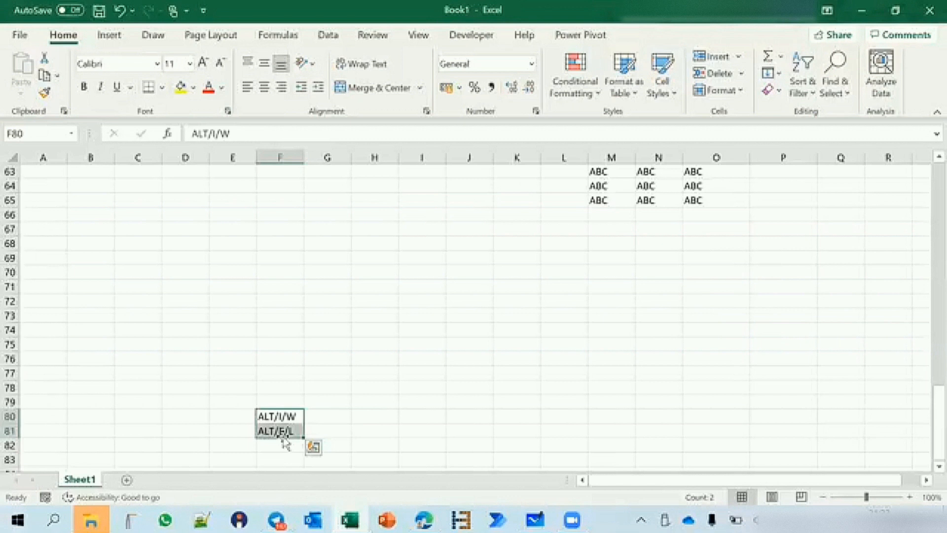
pyautogui.click(384, 401)
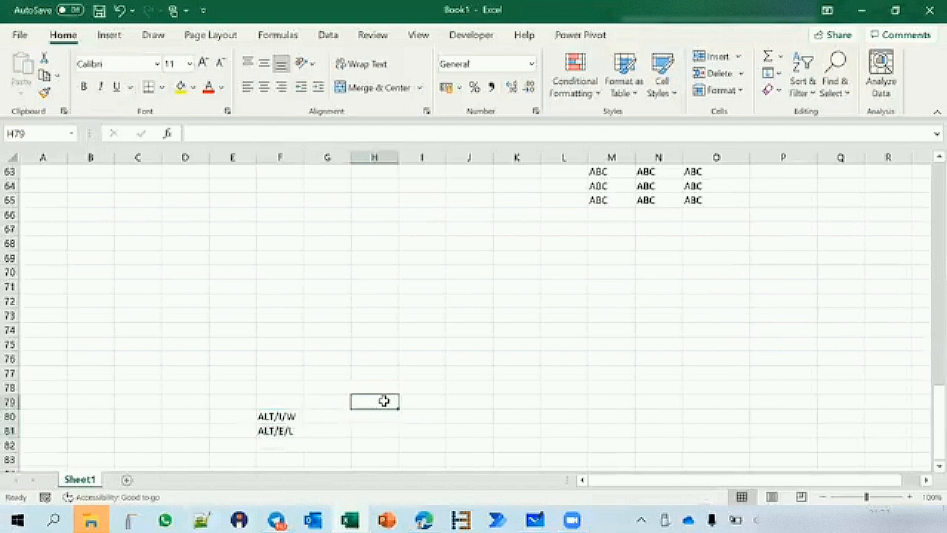
# Step: Insert a long run of blank worksheets in front of Sheet1 until Sheet54 is added
pyautogui.hotkey('alt', 'i')
pyautogui.press('w')
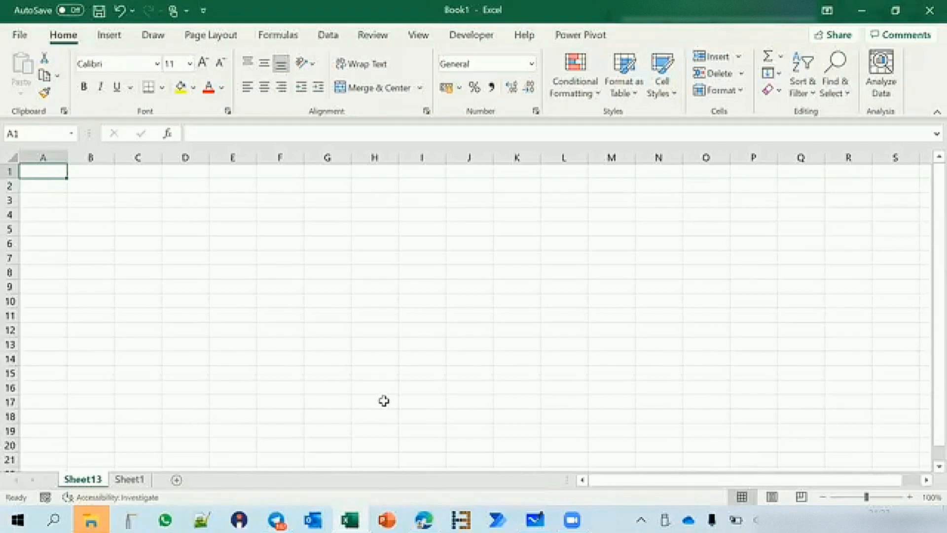
pyautogui.hotkey('shift', 'F11')
pyautogui.hotkey('shift', 'F11')
pyautogui.hotkey('shift', 'F11')
pyautogui.hotkey('shift', 'F11')
pyautogui.hotkey('shift', 'F11')
pyautogui.hotkey('shift', 'F11')
pyautogui.hotkey('shift', 'F11')
pyautogui.hotkey('shift', 'F11')
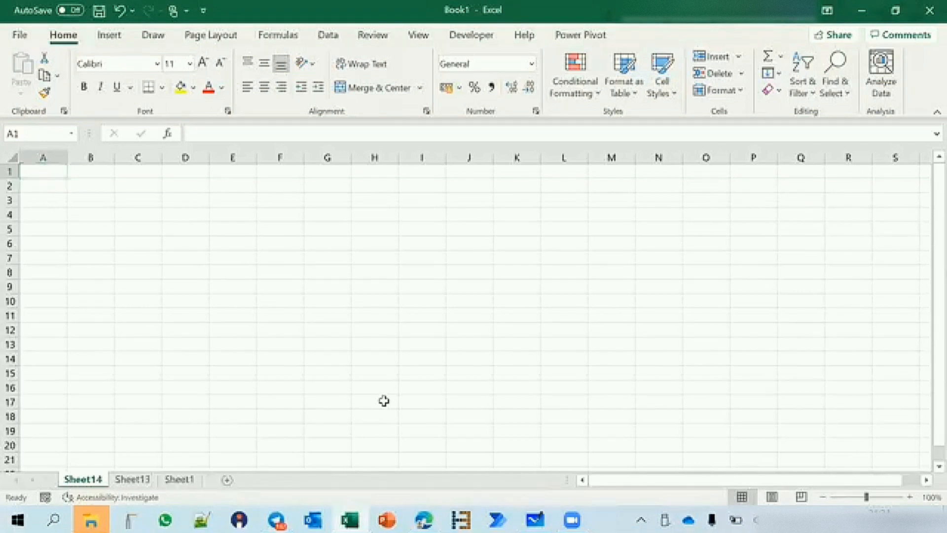
pyautogui.hotkey('shift', 'F11')
pyautogui.hotkey('shift', 'F11')
pyautogui.hotkey('shift', 'F11')
pyautogui.hotkey('shift', 'F11')
pyautogui.hotkey('shift', 'F11')
pyautogui.hotkey('shift', 'F11')
pyautogui.hotkey('shift', 'F11')
pyautogui.hotkey('shift', 'F11')
pyautogui.hotkey('shift', 'F11')
pyautogui.hotkey('shift', 'F11')
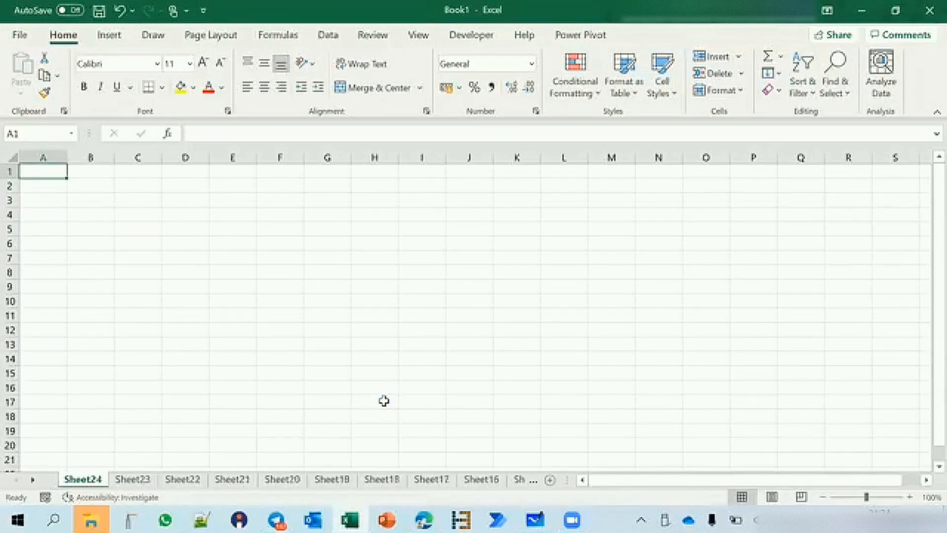
pyautogui.hotkey('shift', 'F11')
pyautogui.hotkey('shift', 'F11')
pyautogui.hotkey('shift', 'F11')
pyautogui.hotkey('shift', 'F11')
pyautogui.hotkey('shift', 'F11')
pyautogui.hotkey('shift', 'F11')
pyautogui.hotkey('shift', 'F11')
pyautogui.hotkey('shift', 'F11')
pyautogui.hotkey('shift', 'F11')
pyautogui.hotkey('shift', 'F11')
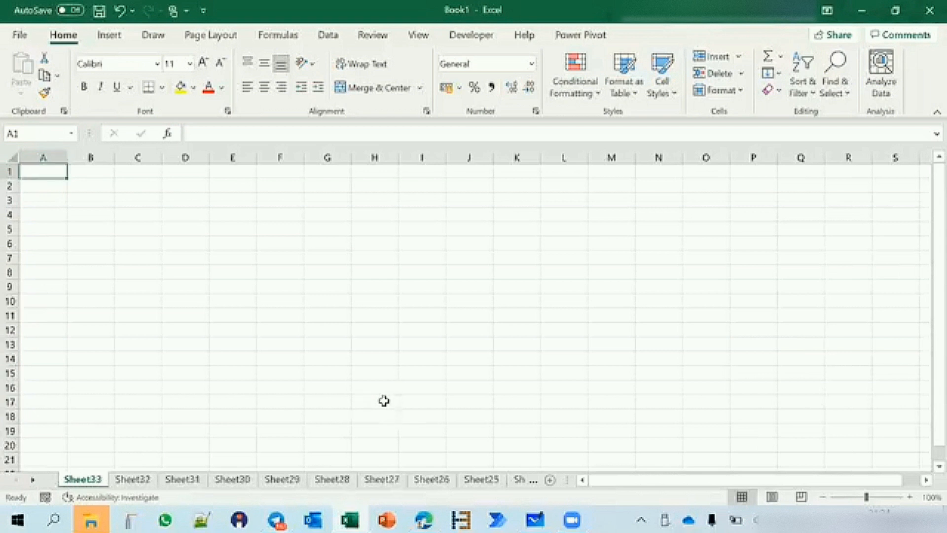
pyautogui.hotkey('shift', 'F11')
pyautogui.hotkey('shift', 'F11')
pyautogui.hotkey('shift', 'F11')
pyautogui.hotkey('shift', 'F11')
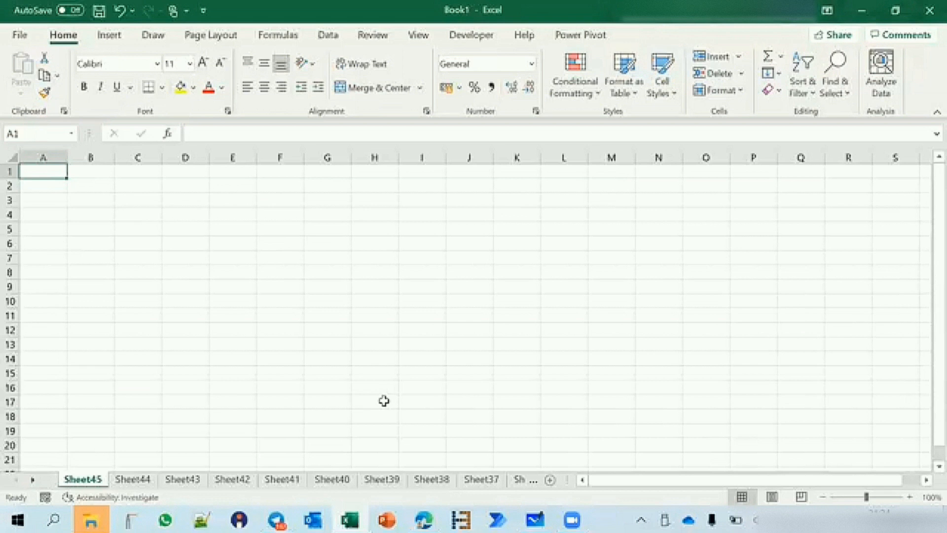
pyautogui.hotkey('shift', 'F11')
pyautogui.hotkey('shift', 'F11')
pyautogui.hotkey('shift', 'F11')
pyautogui.hotkey('shift', 'F11')
pyautogui.hotkey('shift', 'F11')
pyautogui.hotkey('shift', 'F11')
pyautogui.hotkey('shift', 'F11')
pyautogui.hotkey('shift', 'F11')
pyautogui.hotkey('shift', 'F11')
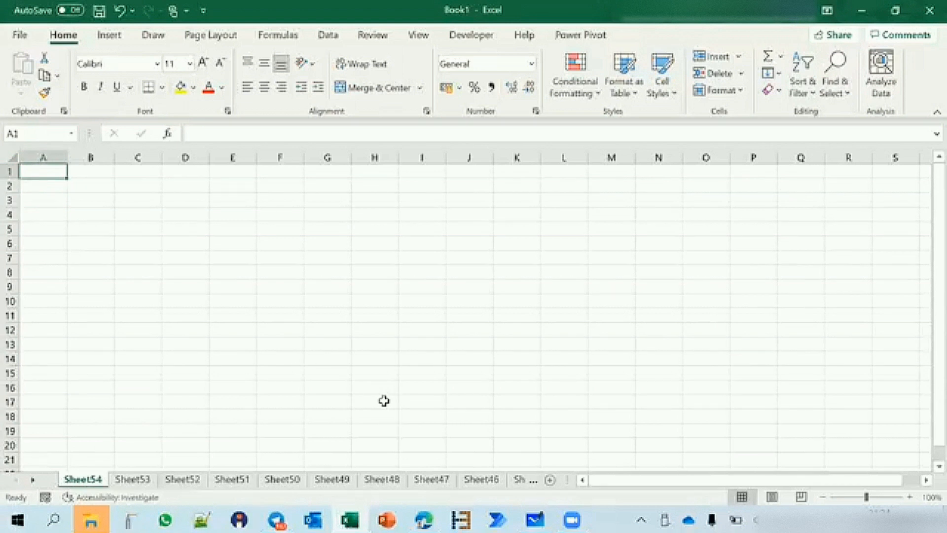
# Step: Delete the active worksheet repeatedly, starting from Sheet54, until only Sheet1 remains in the workbook
pyautogui.hotkey('alt', 'e')
pyautogui.press('l')
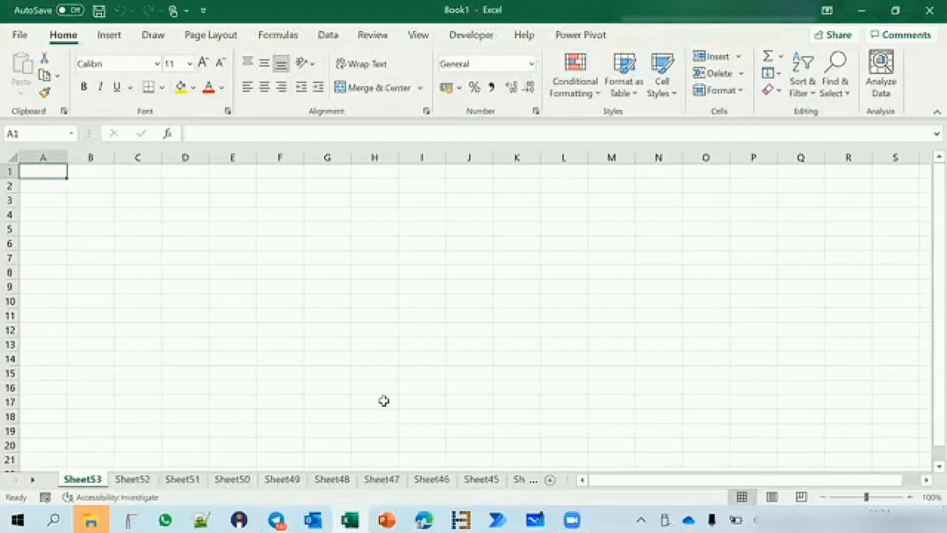
pyautogui.hotkey('alt', 'e')
pyautogui.press('l')
pyautogui.hotkey('alt', 'e')
pyautogui.press('l')
pyautogui.hotkey('alt', 'e')
pyautogui.press('l')
pyautogui.hotkey('alt', 'e')
pyautogui.press('l')
pyautogui.hotkey('alt', 'e')
pyautogui.press('l')
pyautogui.hotkey('alt', 'e')
pyautogui.press('l')
pyautogui.hotkey('alt', 'e')
pyautogui.press('l')
pyautogui.hotkey('alt', 'e')
pyautogui.press('l')
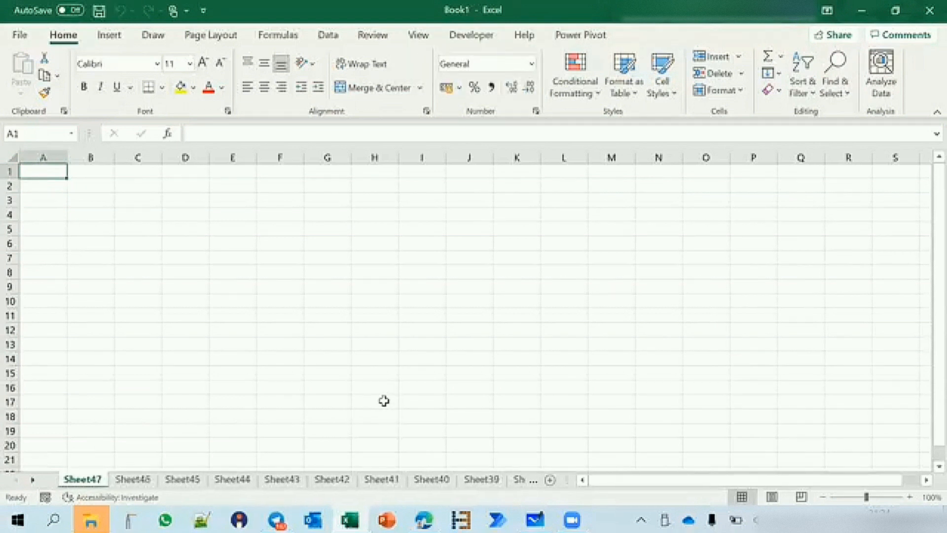
pyautogui.hotkey('alt', 'e')
pyautogui.press('l')
pyautogui.hotkey('alt', 'e')
pyautogui.press('l')
pyautogui.hotkey('alt', 'e')
pyautogui.press('l')
pyautogui.hotkey('alt', 'e')
pyautogui.press('l')
pyautogui.hotkey('alt', 'e')
pyautogui.press('l')
pyautogui.hotkey('alt', 'e')
pyautogui.press('l')
pyautogui.hotkey('alt', 'e')
pyautogui.press('l')
pyautogui.hotkey('alt', 'e')
pyautogui.press('l')
pyautogui.hotkey('alt', 'e')
pyautogui.press('l')
pyautogui.hotkey('alt', 'e')
pyautogui.press('l')
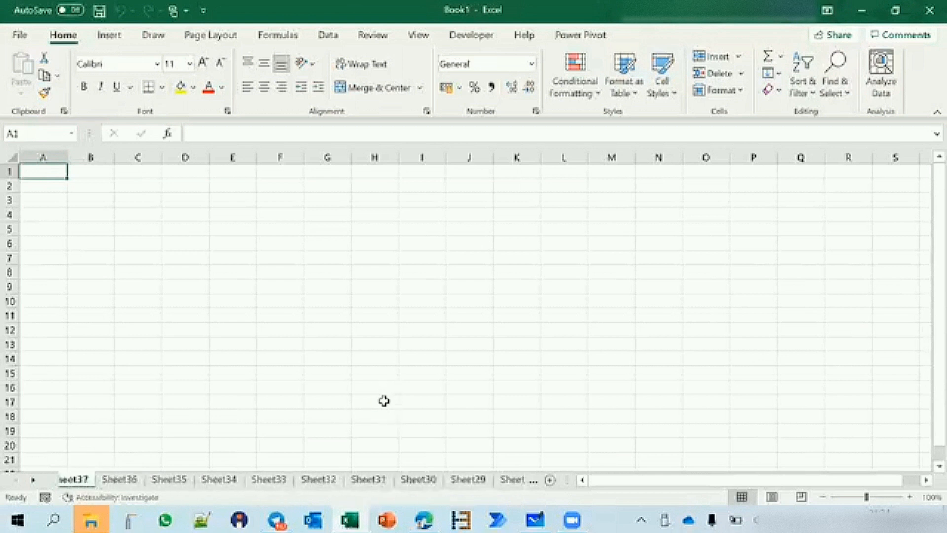
pyautogui.hotkey('alt', 'e')
pyautogui.press('l')
pyautogui.hotkey('alt', 'e')
pyautogui.press('l')
pyautogui.hotkey('alt', 'e')
pyautogui.press('l')
pyautogui.hotkey('alt', 'e')
pyautogui.press('l')
pyautogui.hotkey('alt', 'e')
pyautogui.press('l')
pyautogui.hotkey('alt', 'e')
pyautogui.press('l')
pyautogui.hotkey('alt', 'e')
pyautogui.press('l')
pyautogui.hotkey('alt', 'e')
pyautogui.press('l')
pyautogui.hotkey('alt', 'e')
pyautogui.press('l')
pyautogui.hotkey('alt', 'e')
pyautogui.press('l')
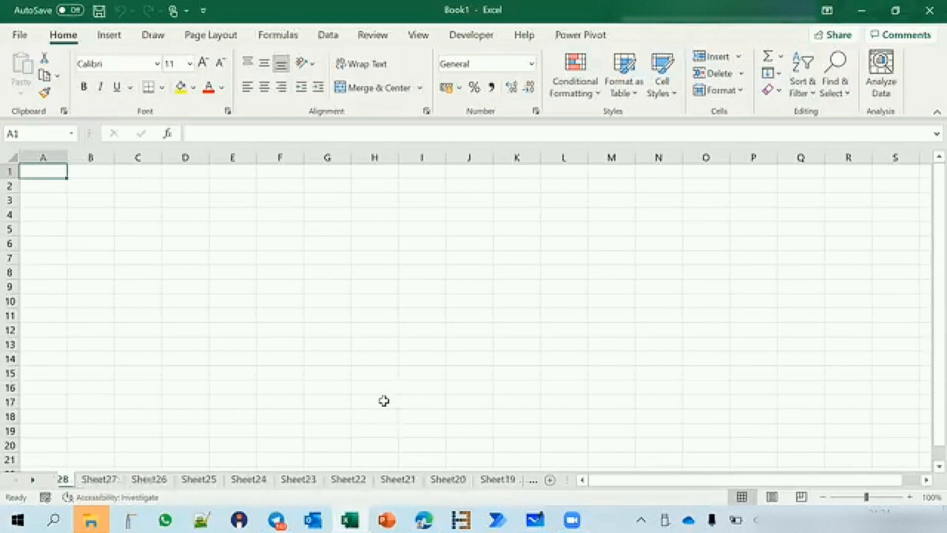
pyautogui.hotkey('alt', 'e')
pyautogui.press('l')
pyautogui.hotkey('alt', 'e')
pyautogui.press('l')
pyautogui.hotkey('alt', 'e')
pyautogui.press('l')
pyautogui.hotkey('alt', 'e')
pyautogui.press('l')
pyautogui.hotkey('alt', 'e')
pyautogui.press('l')
pyautogui.hotkey('alt', 'e')
pyautogui.press('l')
pyautogui.hotkey('alt', 'e')
pyautogui.press('l')
pyautogui.hotkey('alt', 'e')
pyautogui.press('l')
pyautogui.hotkey('alt', 'e')
pyautogui.press('l')
pyautogui.hotkey('alt', 'e')
pyautogui.press('l')
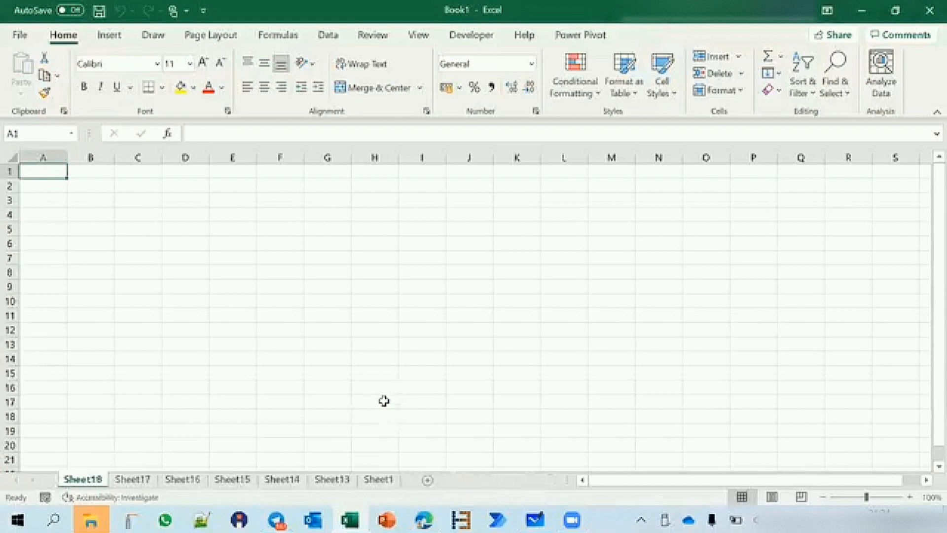
pyautogui.hotkey('alt', 'e')
pyautogui.press('l')
pyautogui.hotkey('alt', 'e')
pyautogui.press('l')
pyautogui.hotkey('alt', 'e')
pyautogui.press('l')
pyautogui.hotkey('alt', 'e')
pyautogui.press('l')
pyautogui.hotkey('alt', 'e')
pyautogui.press('l')
pyautogui.hotkey('alt', 'e')
pyautogui.press('l')
pyautogui.hotkey('alt', 'e')
pyautogui.press('l')
pyautogui.hotkey('alt', 'e')
pyautogui.press('l')
pyautogui.hotkey('alt', 'e')
pyautogui.press('l')
pyautogui.hotkey('alt', 'e')
pyautogui.press('l')
pyautogui.hotkey('alt', 'e')
pyautogui.press('l')
pyautogui.hotkey('alt', 'e')
pyautogui.press('l')
pyautogui.hotkey('alt', 'e')
pyautogui.press('l')
pyautogui.hotkey('alt', 'e')
pyautogui.press('l')
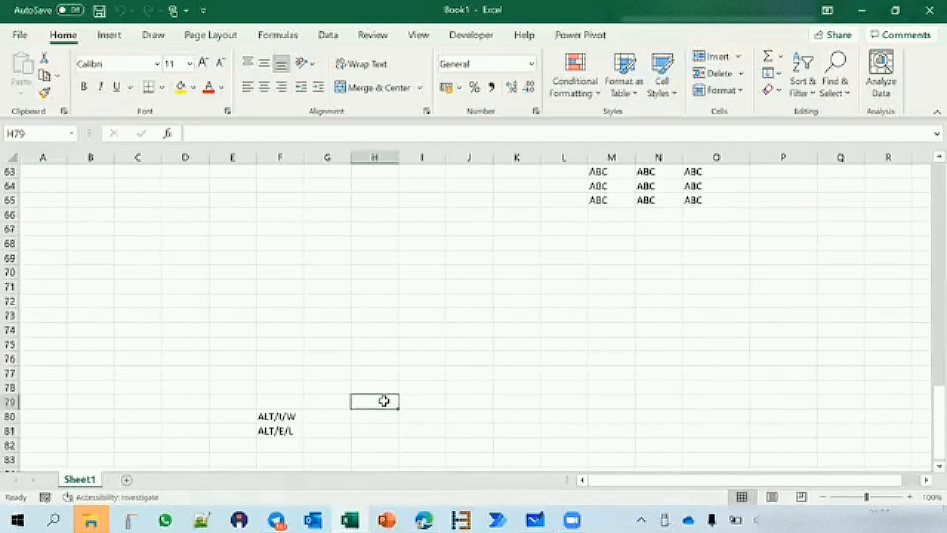
pyautogui.hotkey('alt', 'e')
pyautogui.press('l')
pyautogui.press('Return')
# Step: Enter the shortcut note F4 in cell F82
pyautogui.click(275, 440)
pyautogui.write('F')
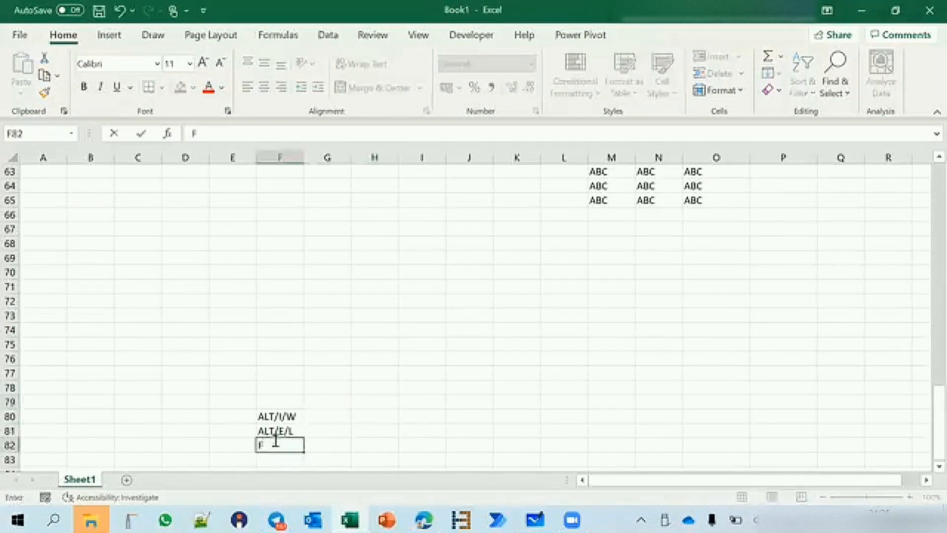
pyautogui.write('4')
pyautogui.press('Return')
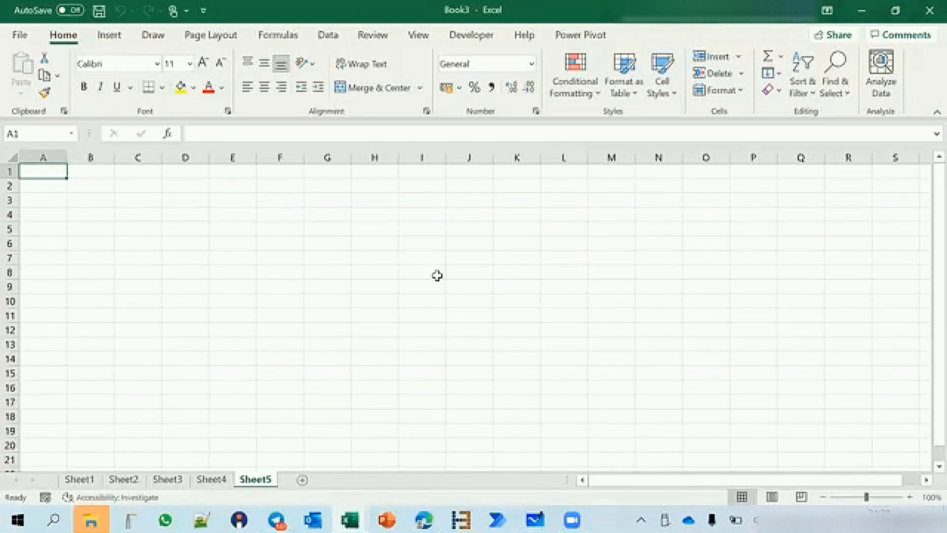
# Step: Create a blank workbook and add a new code module to it in the VBA editor
pyautogui.hotkey('ctrl', 'n')
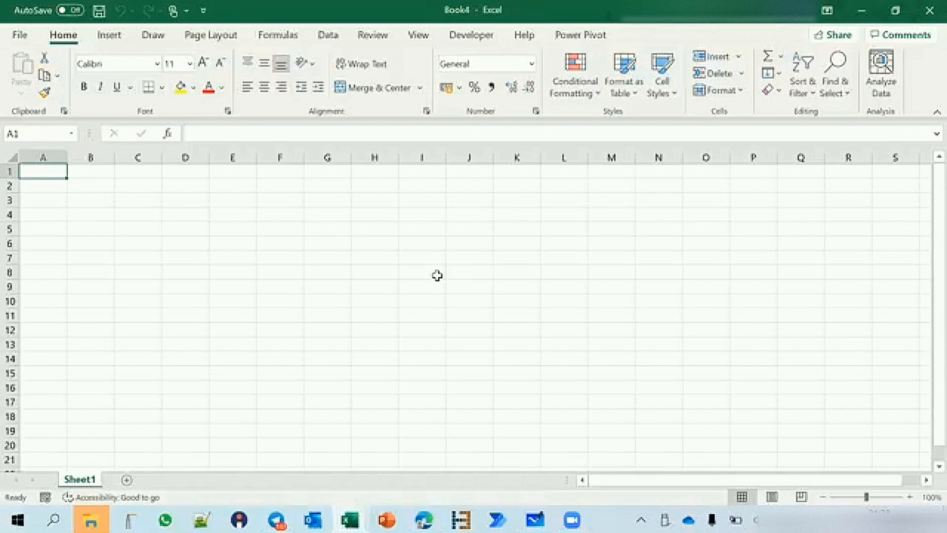
pyautogui.hotkey('alt', 'F11')
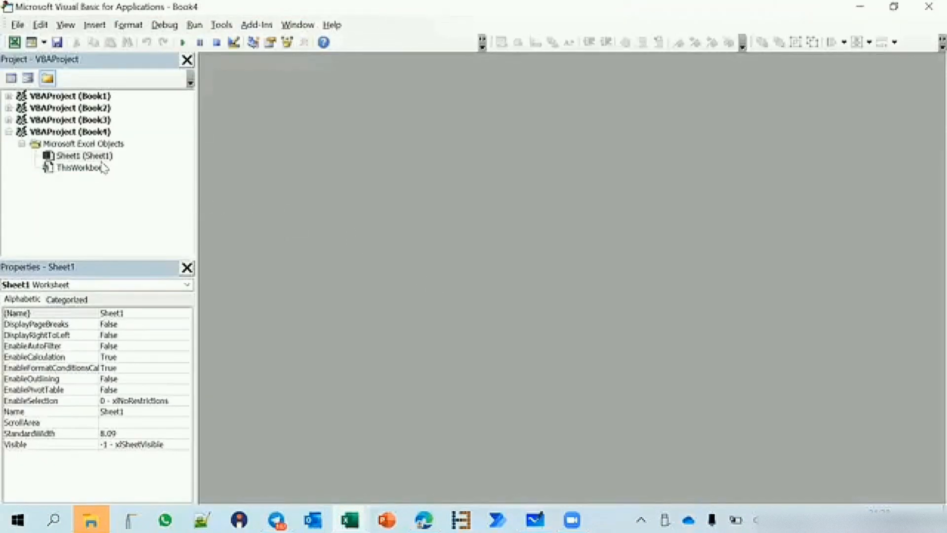
pyautogui.hotkey('alt', 'i')
pyautogui.press('m')
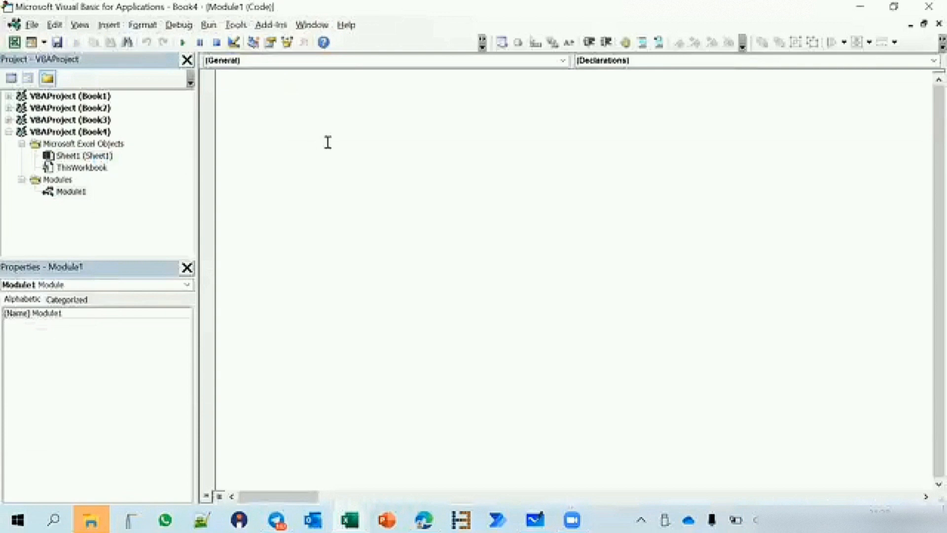
# Step: Start a macro named Test in the module, leaving blank lines for its body
pyautogui.press('Return')
pyautogui.write('S')
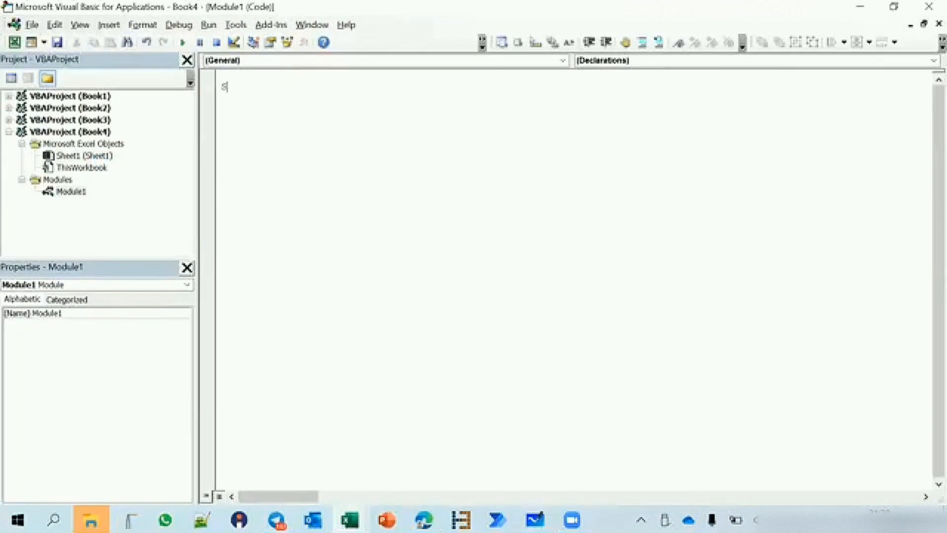
pyautogui.write('ub Test')
pyautogui.press('Return')
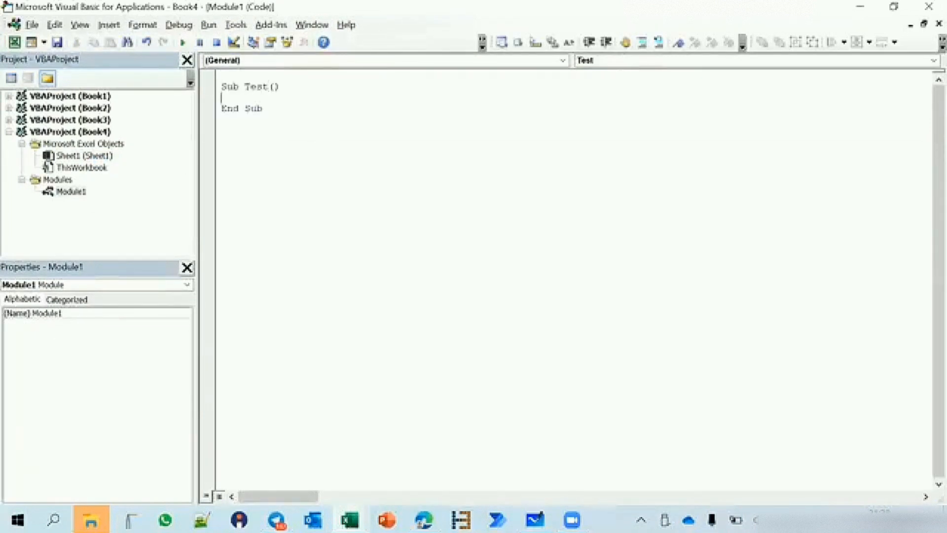
pyautogui.press('Return')
pyautogui.press('Return')
pyautogui.press('Up')
# Step: Write the statement Worksheets.Add , , 10 inside the Test macro to add ten worksheets
pyautogui.write('work')
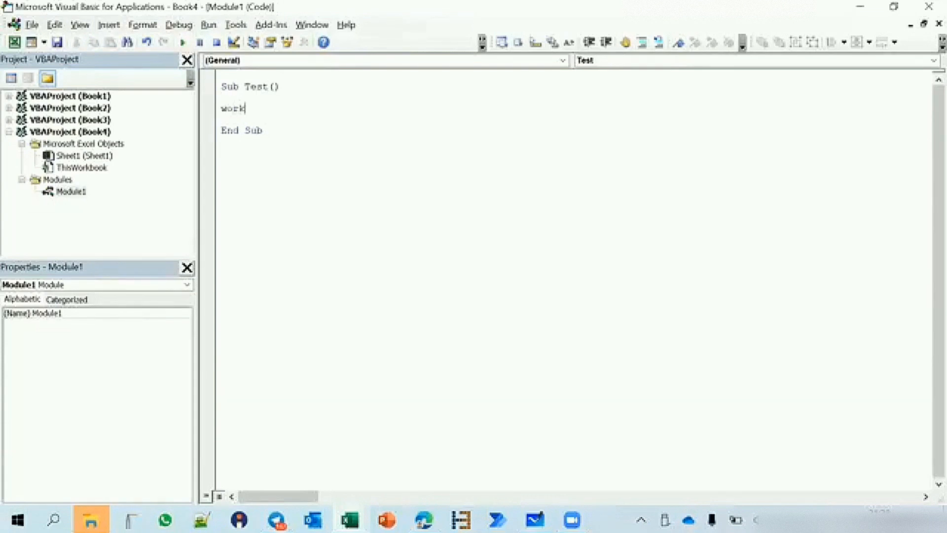
pyautogui.write('sheet.a')
pyautogui.press('BackSpace')
pyautogui.press('BackSpace')
pyautogui.press('BackSpace')
pyautogui.write('ts.Add ')
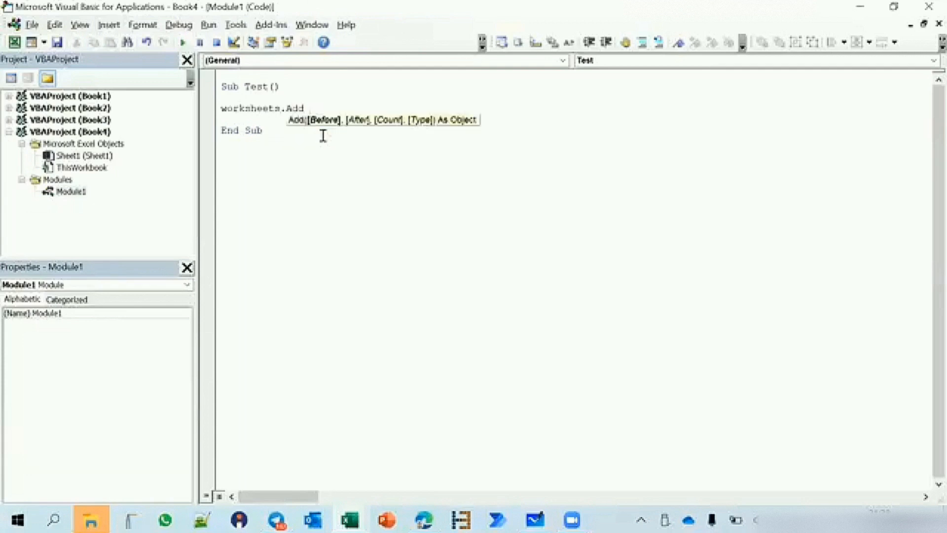
pyautogui.write(', , ')
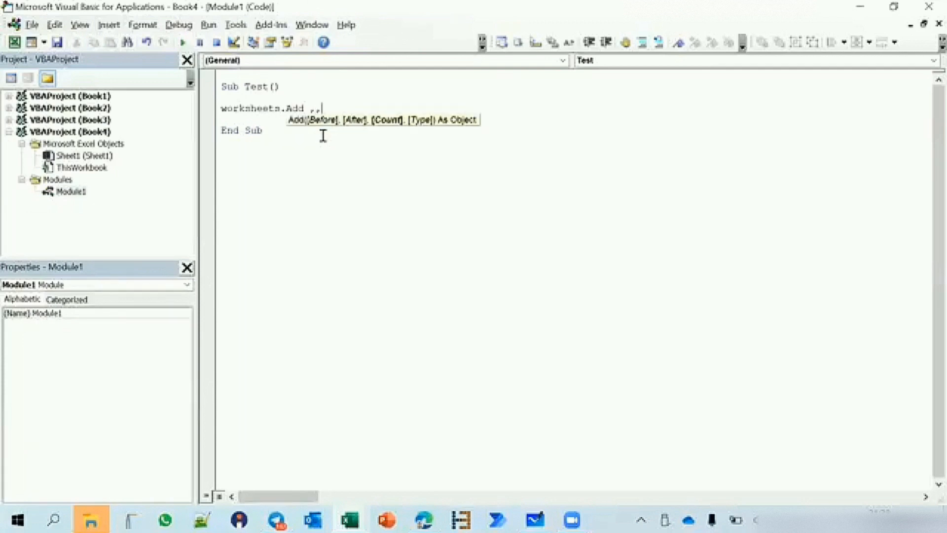
pyautogui.write('10')
pyautogui.click(415, 237)
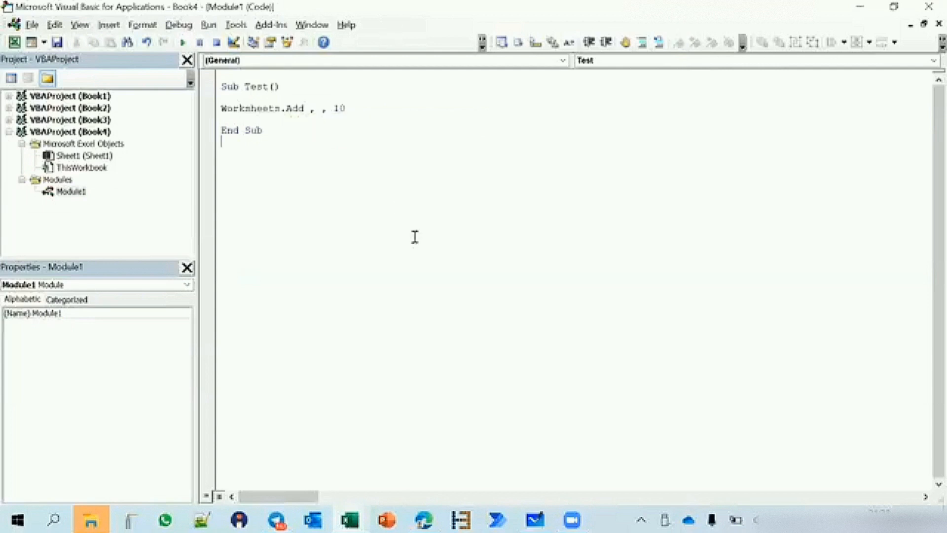
# Step: Shrink and reposition the VBA editor so the workbook's sheets show behind it, and run the Test macro
pyautogui.doubleClick(835, 13)
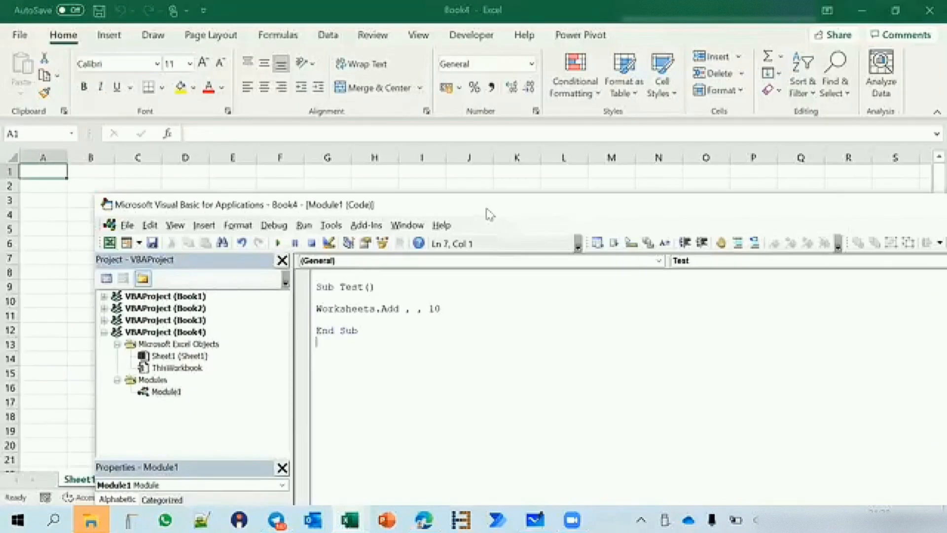
pyautogui.moveTo(488, 215); pyautogui.dragTo(618, 124)
pyautogui.click(457, 219)
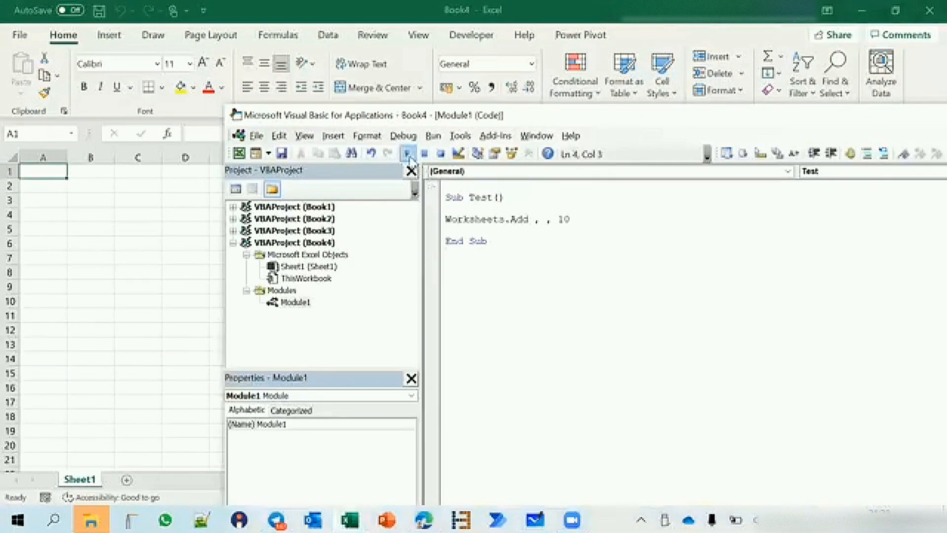
pyautogui.click(407, 154)
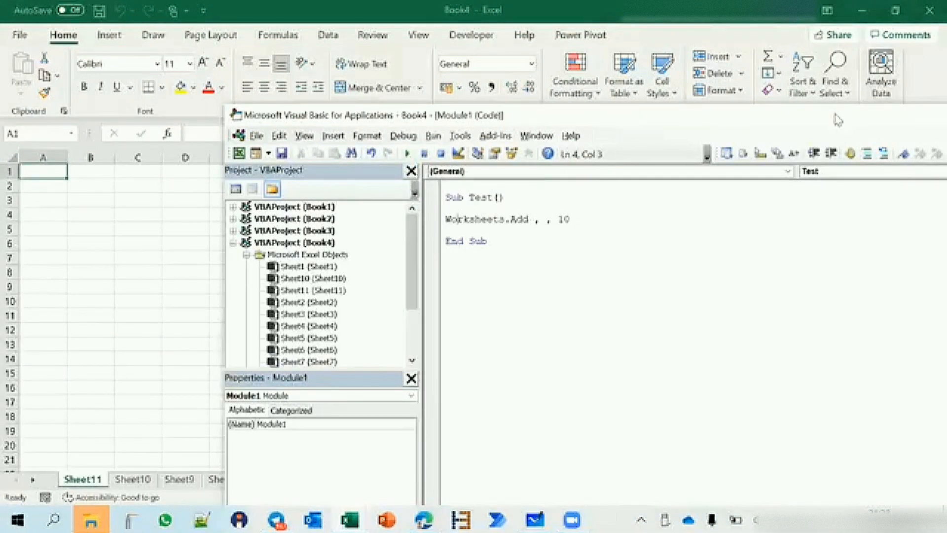
# Step: Leave the VBA editor and close the extra workbooks, including Book3, without saving changes
pyautogui.hotkey('alt', 'F11')
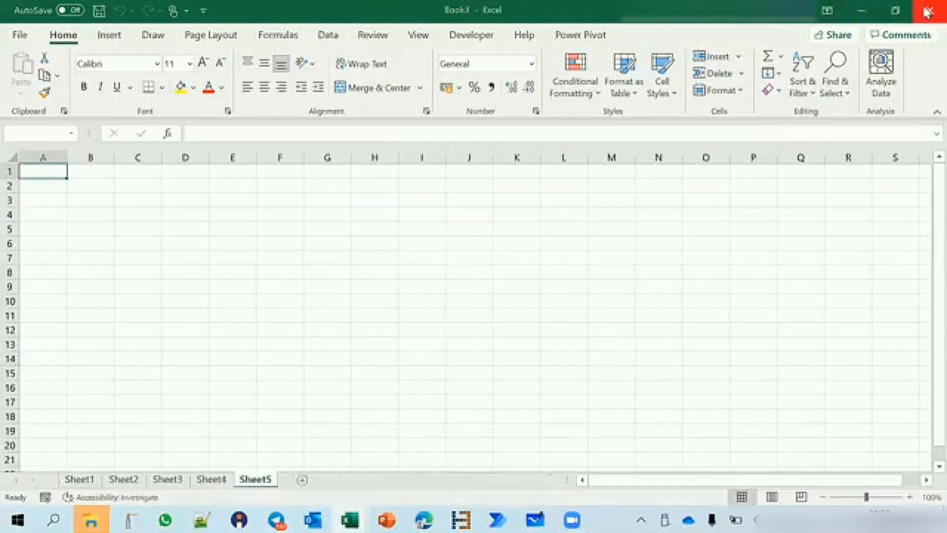
pyautogui.click(927, 12)
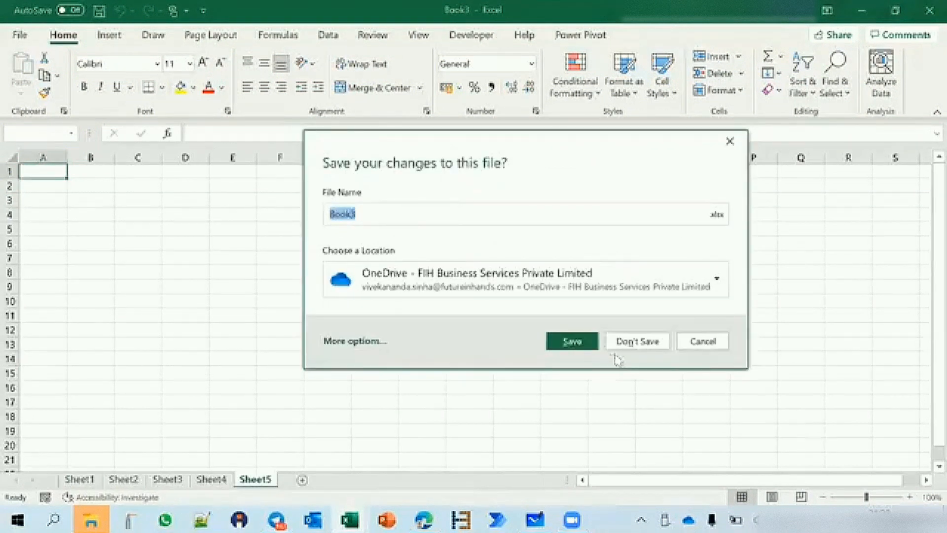
pyautogui.click(642, 340)
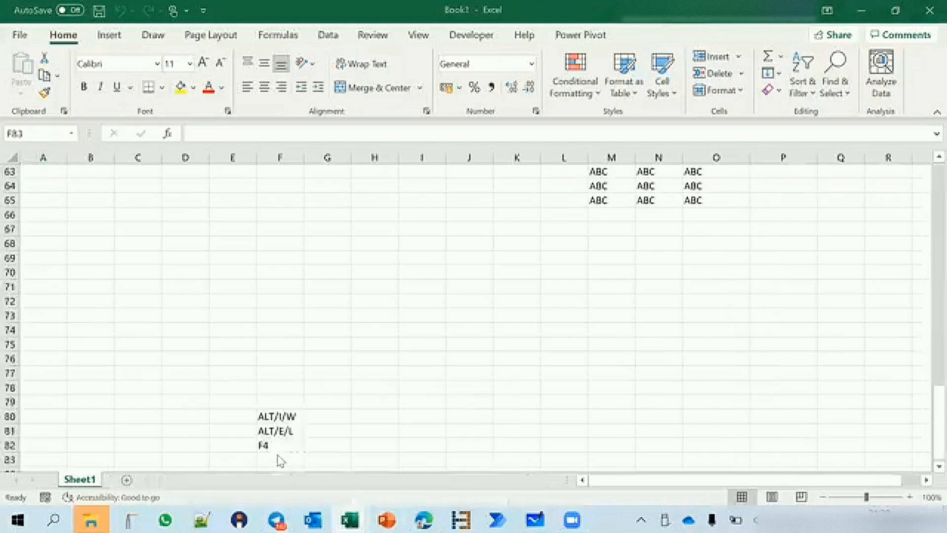
# Step: Review the F4 shortcut note in cell F82 of Book1
pyautogui.click(276, 459)
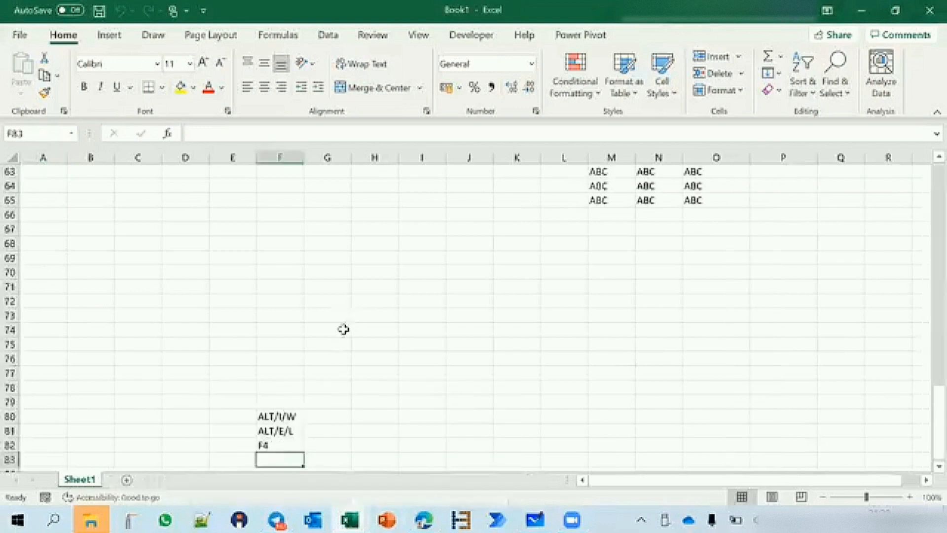
pyautogui.click(279, 444)
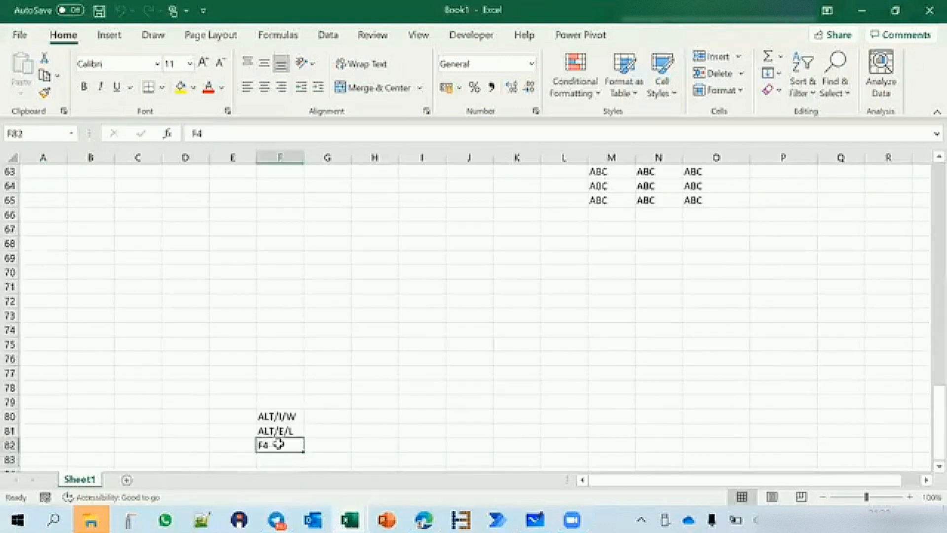
pyautogui.click(345, 348)
# Step: Create a blank workbook and jump from A1 to the last row, back to A1, and to the last column
pyautogui.hotkey('ctrl', 'n')
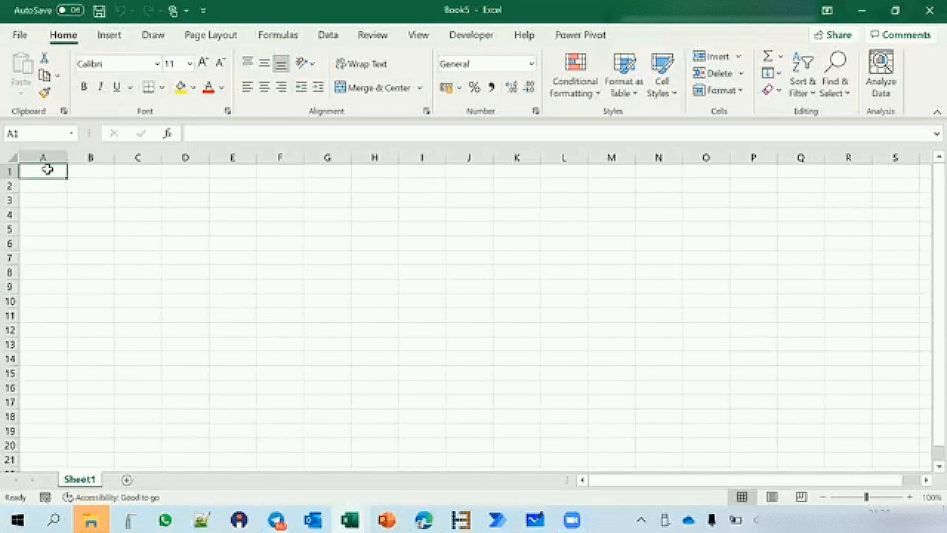
pyautogui.hotkey('ctrl', 'Down')
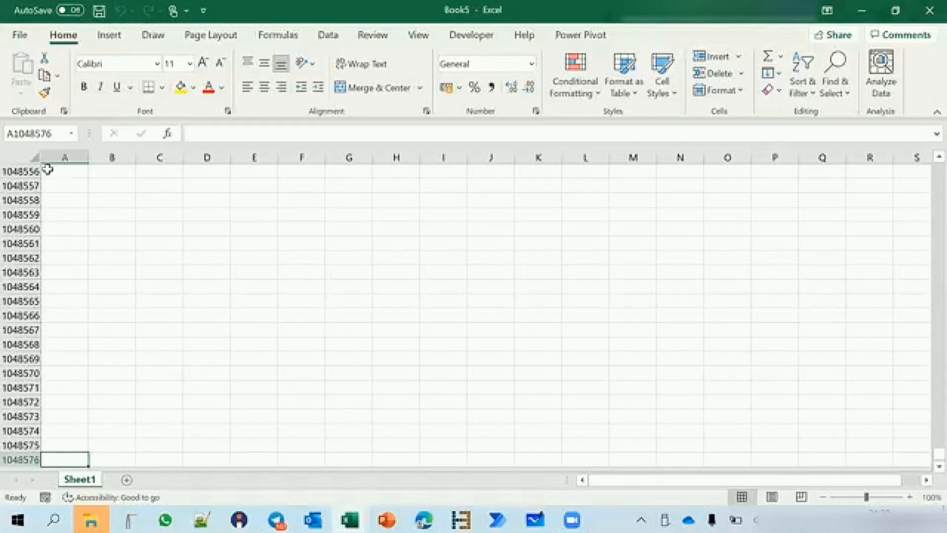
pyautogui.hotkey('ctrl', 'Up')
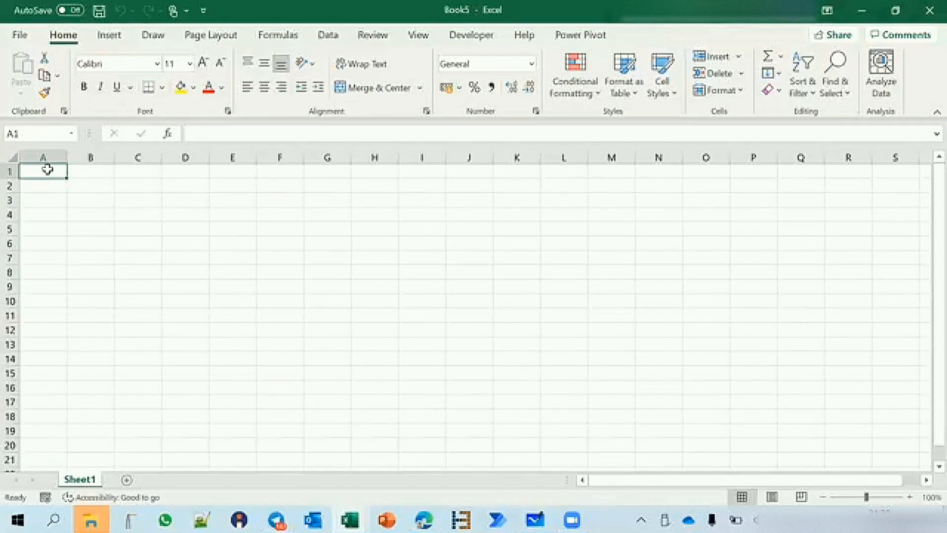
pyautogui.hotkey('ctrl', 'Right')
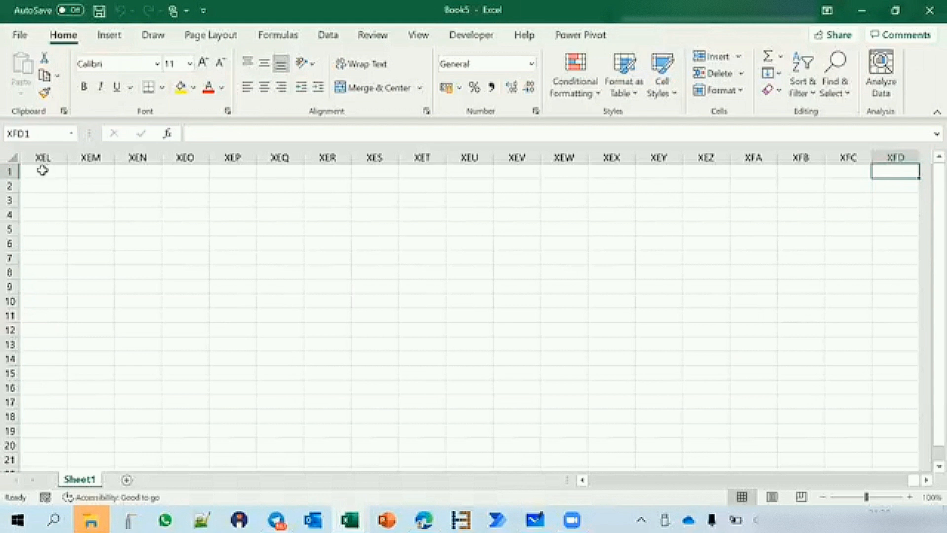
# Step: Select row 1 and extend the selection through row 2 to examine the sheet's column count
pyautogui.click(9, 171)
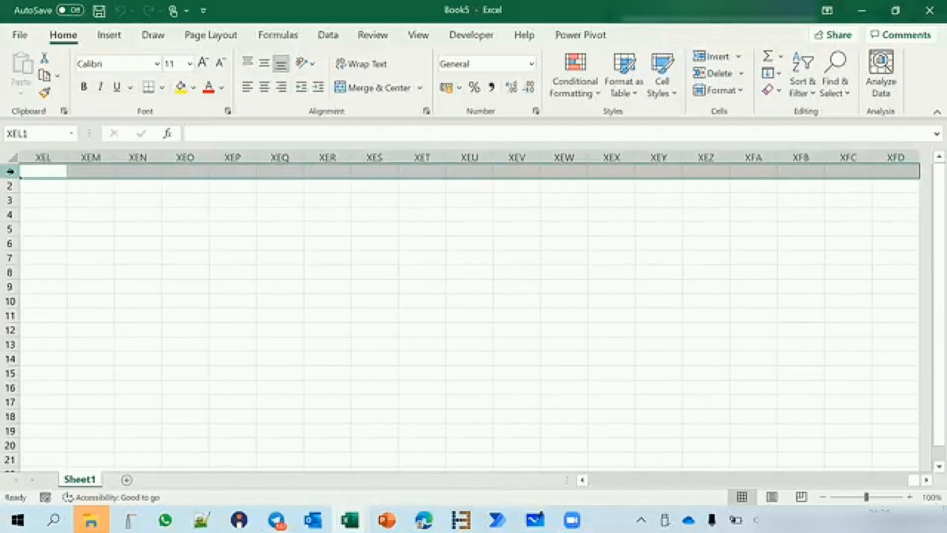
pyautogui.moveTo(9, 171); pyautogui.dragTo(9, 183)
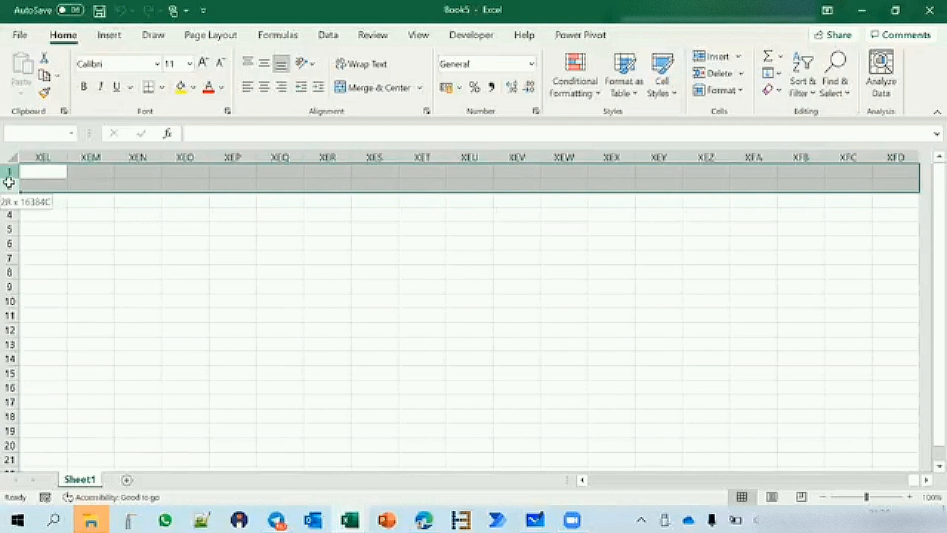
pyautogui.moveTo(9, 182); pyautogui.dragTo(8, 180)
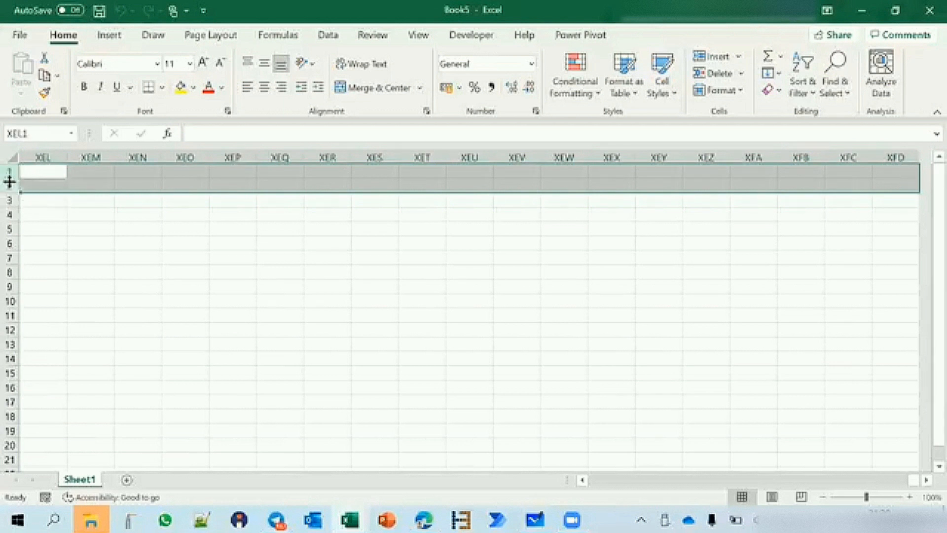
# Step: Clear the row selection, jump back to cell A1 along the sheet edges, and select cell F5
pyautogui.click(53, 185)
pyautogui.hotkey('ctrl', 'Up')
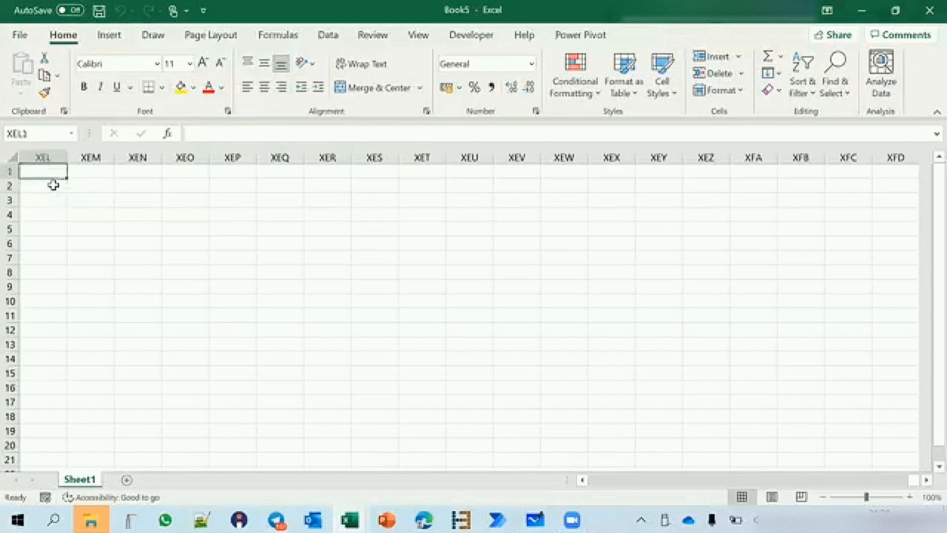
pyautogui.hotkey('ctrl', 'Left')
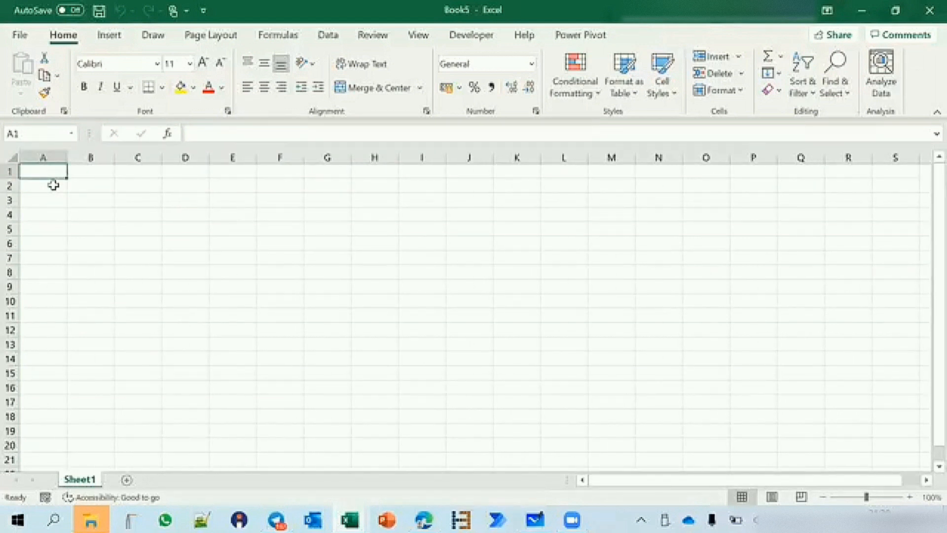
pyautogui.click(269, 231)
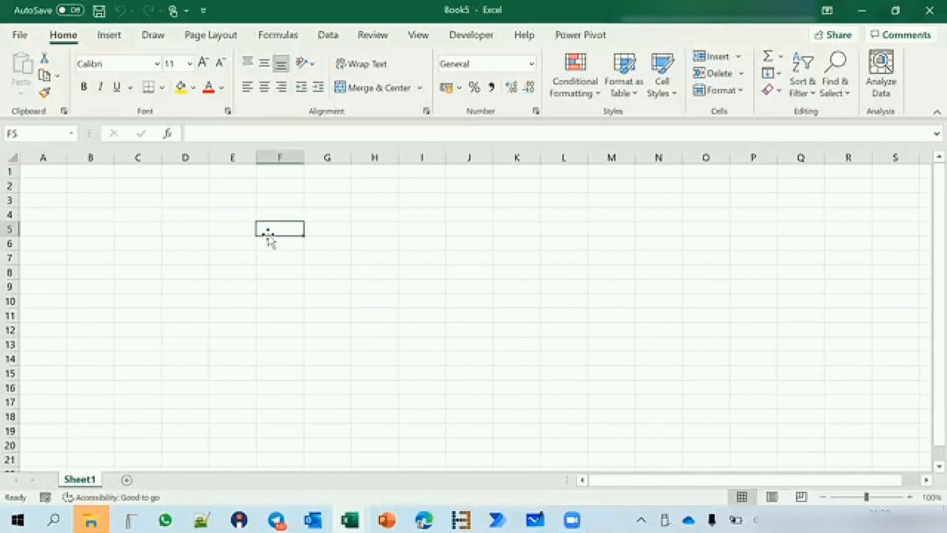
# Step: Fill cells A1 through J1 with the letter a, and clear the contents of row 1
pyautogui.click(56, 173)
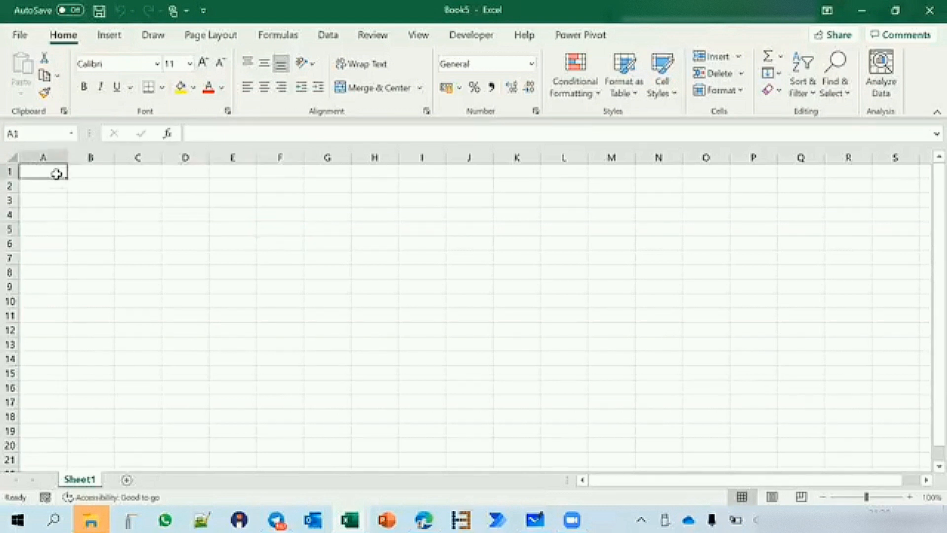
pyautogui.write('a\ta\ta\ta\ta\ta\ta\t')
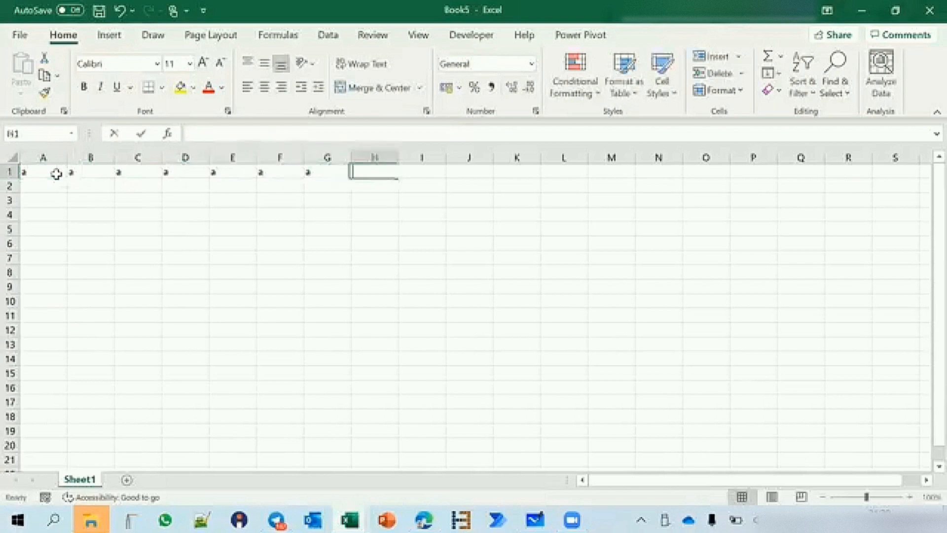
pyautogui.write('a\ta\ta')
pyautogui.click(10, 171)
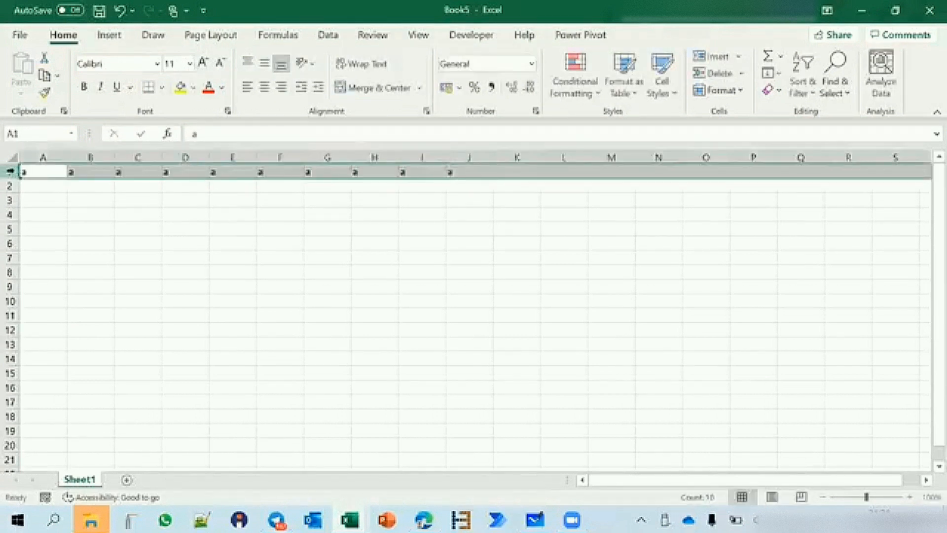
pyautogui.press('Delete')
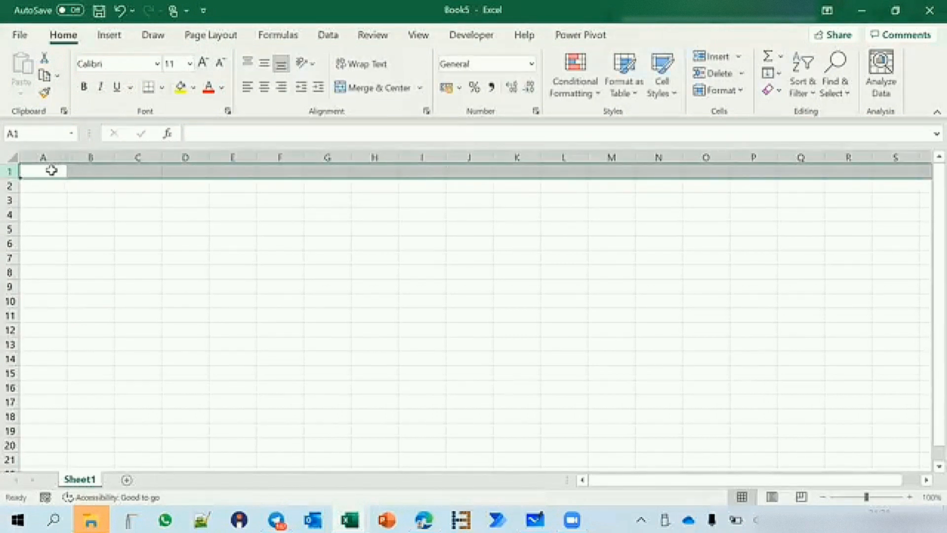
# Step: Select the range A1:M13 to illustrate a block of cells, and return to cell A1
pyautogui.moveTo(51, 170); pyautogui.dragTo(610, 341)
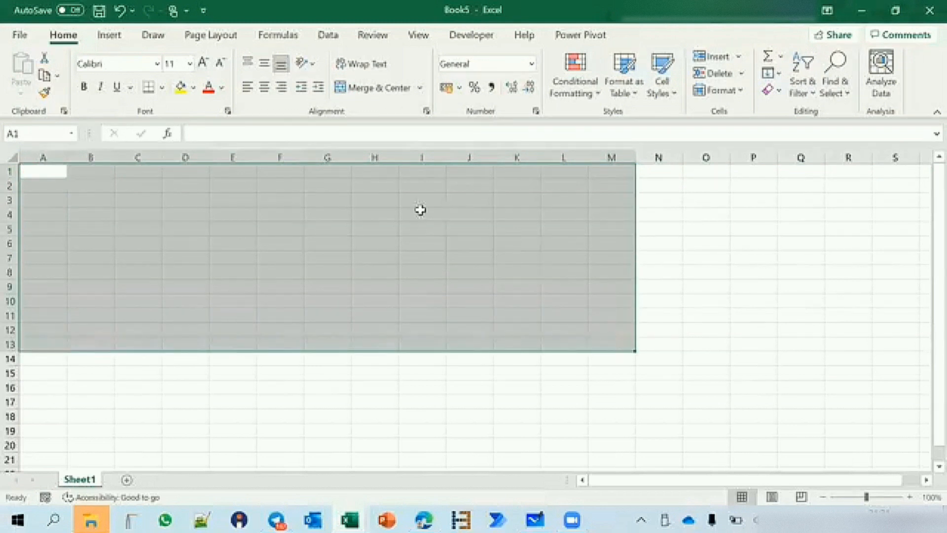
pyautogui.click(278, 241)
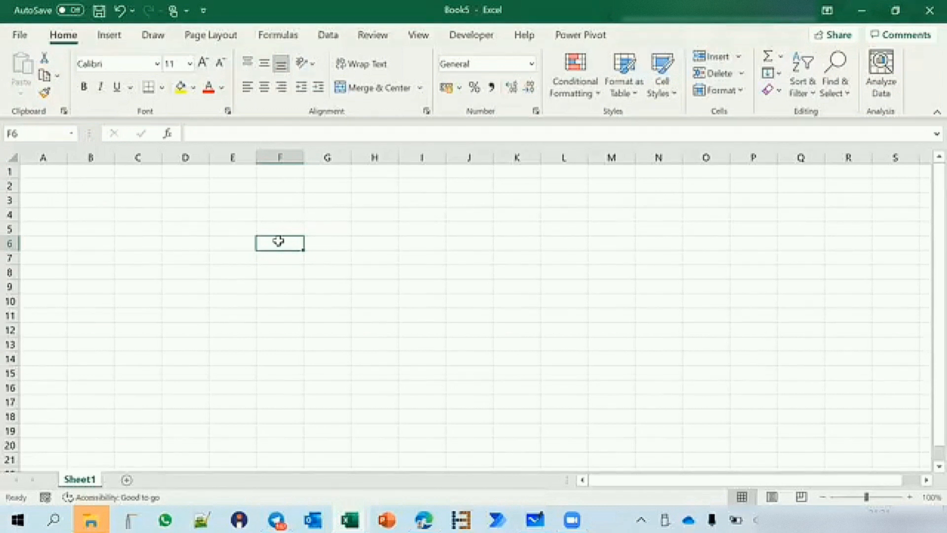
pyautogui.hotkey('ctrl', 'n')
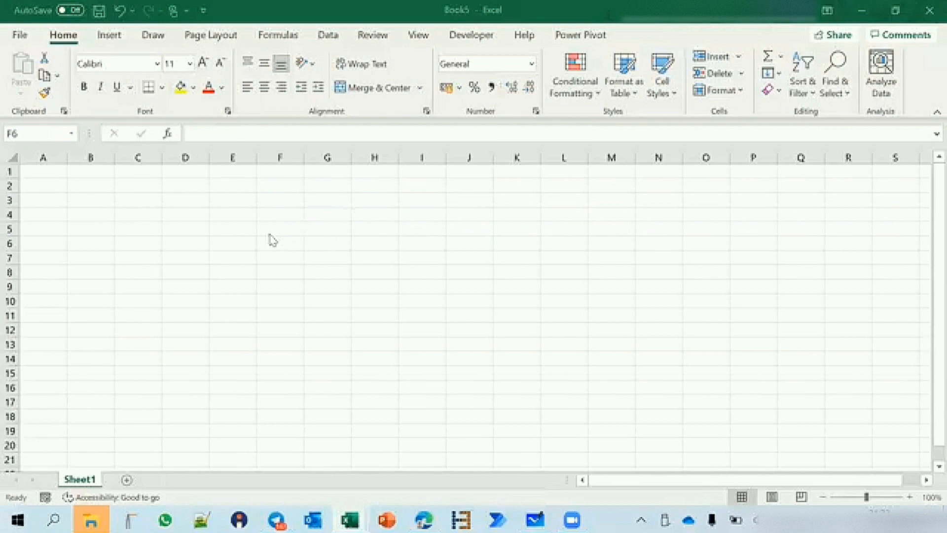
pyautogui.click(56, 171)
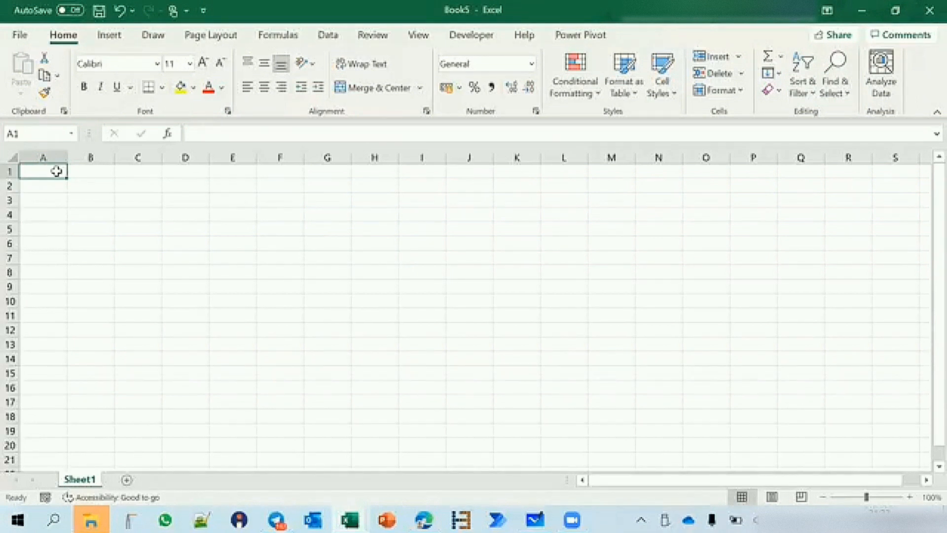
# Step: Enter the row count 1048576 in cell G5 and the column count 16384 in cell G6
pyautogui.click(326, 231)
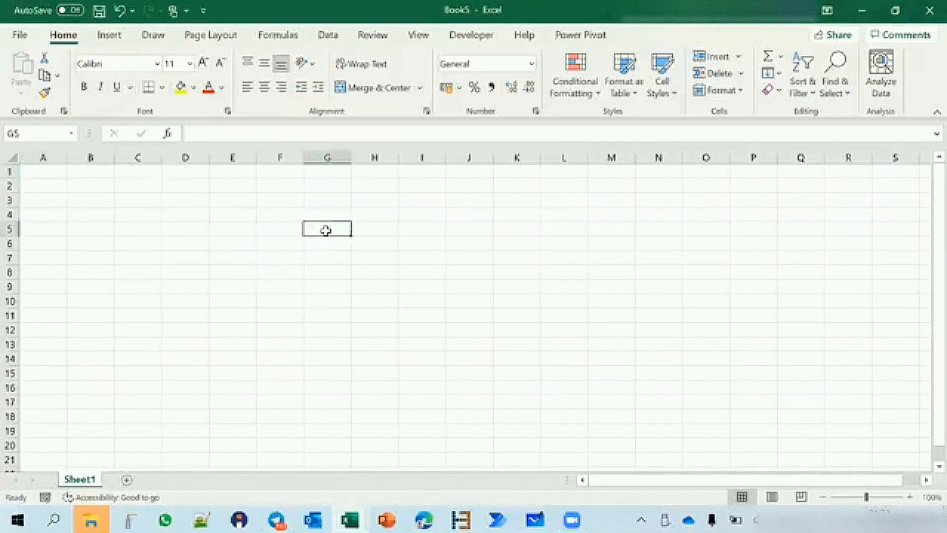
pyautogui.write('1048')
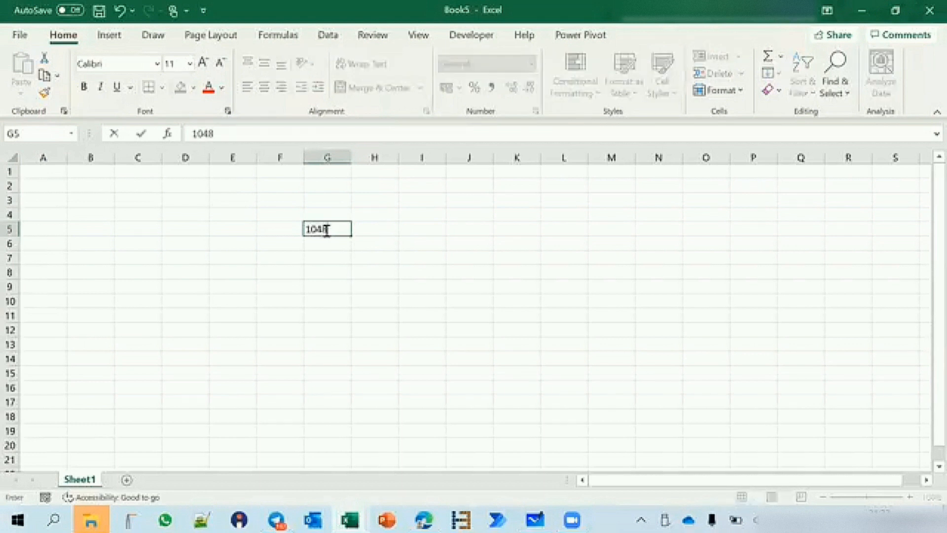
pyautogui.write('576')
pyautogui.press('Return')
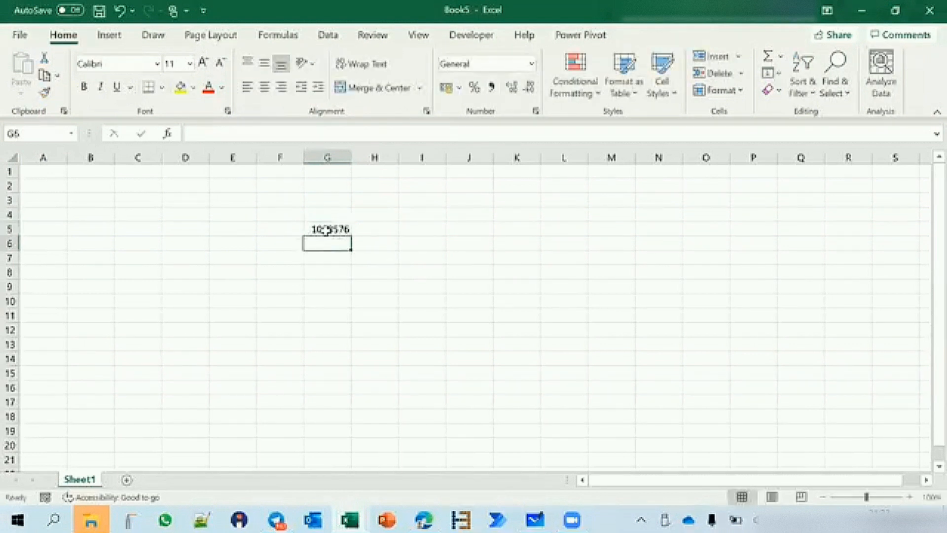
pyautogui.write('163')
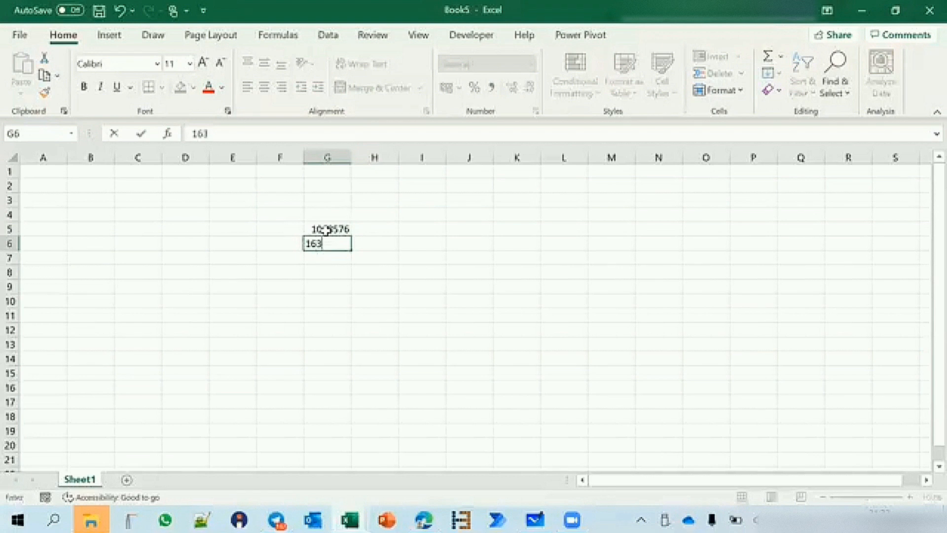
pyautogui.write('84')
pyautogui.press('Return')
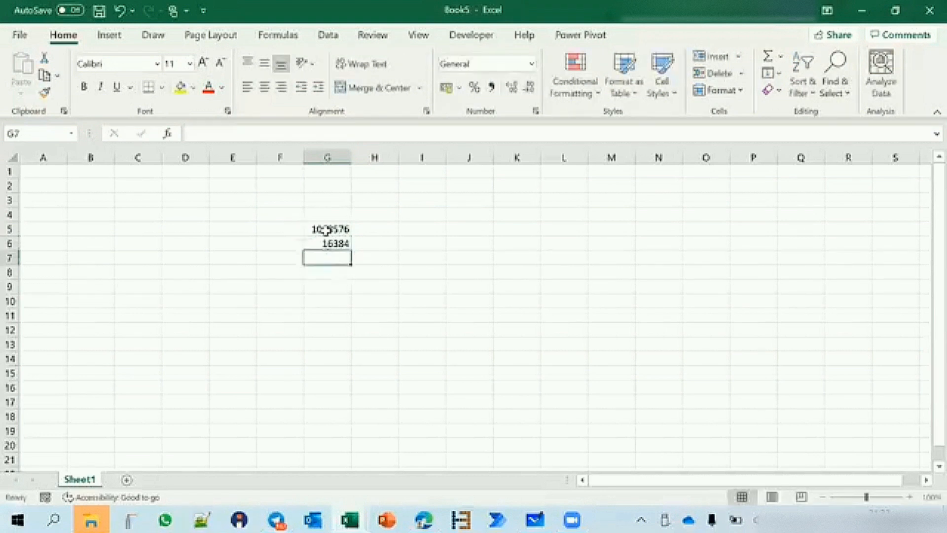
# Step: Calculate the sheet's total number of cells in G7 with the formula =G5*G6
pyautogui.write('=')
pyautogui.click(326, 229)
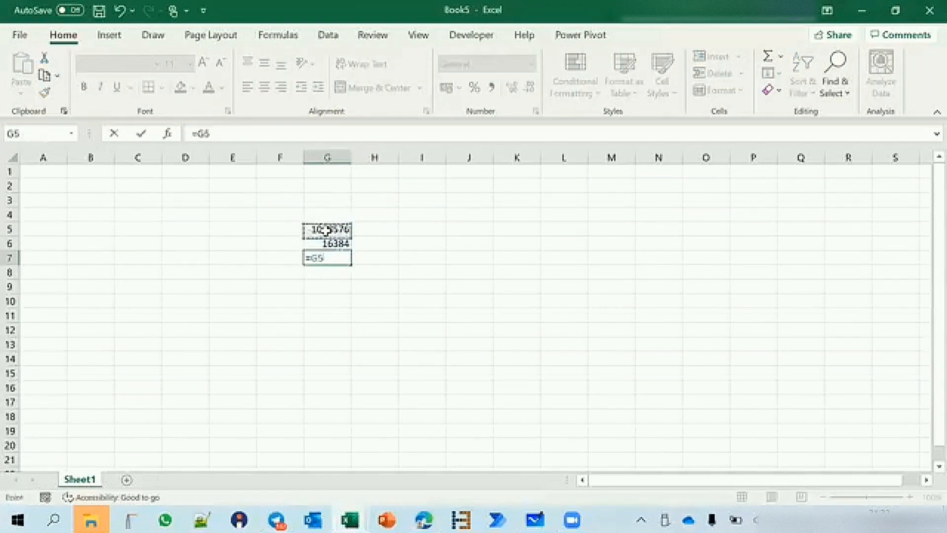
pyautogui.write('*G6')
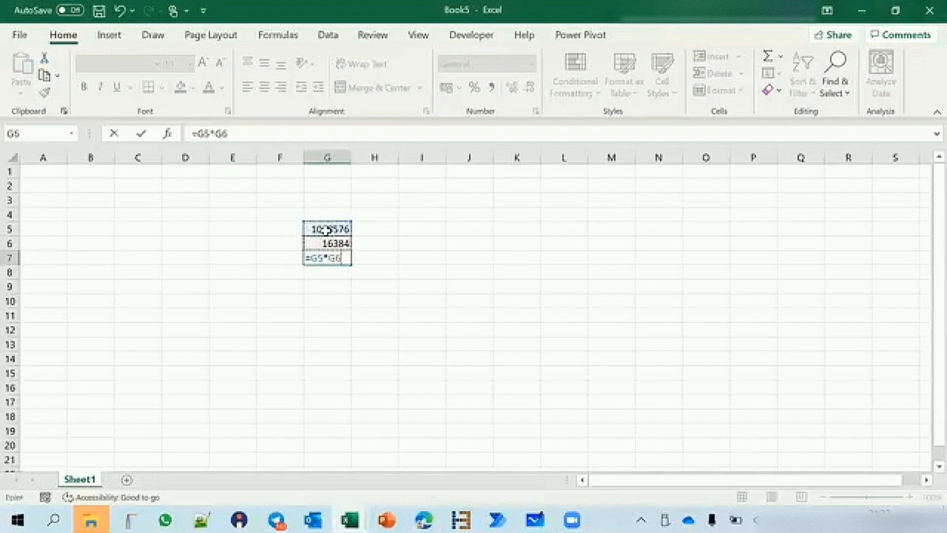
pyautogui.press('Return')
# Step: Halve the total cell count in G8 with the formula =G7/2, and select the result
pyautogui.write('=')
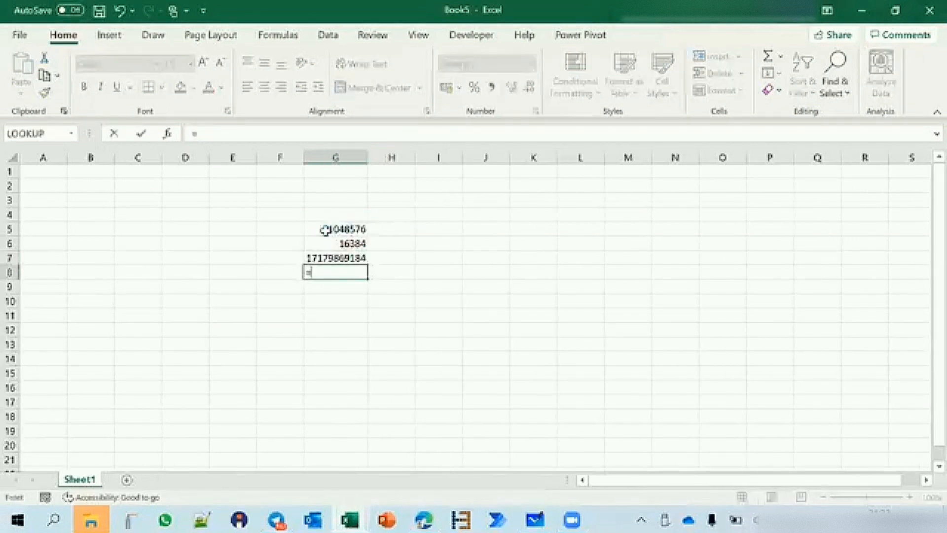
pyautogui.press('Up')
pyautogui.write('/2')
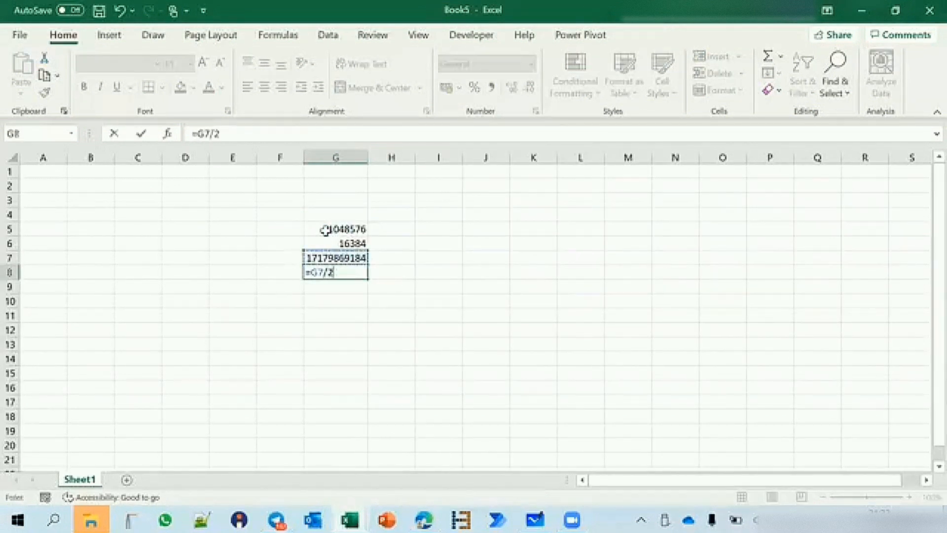
pyautogui.press('Return')
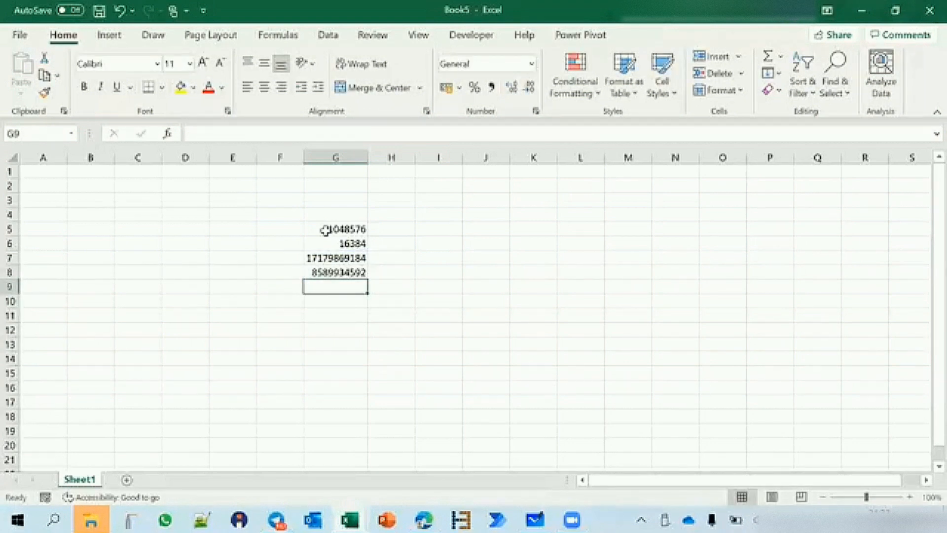
pyautogui.press('Up')
pyautogui.press('Down')
pyautogui.press('Up')
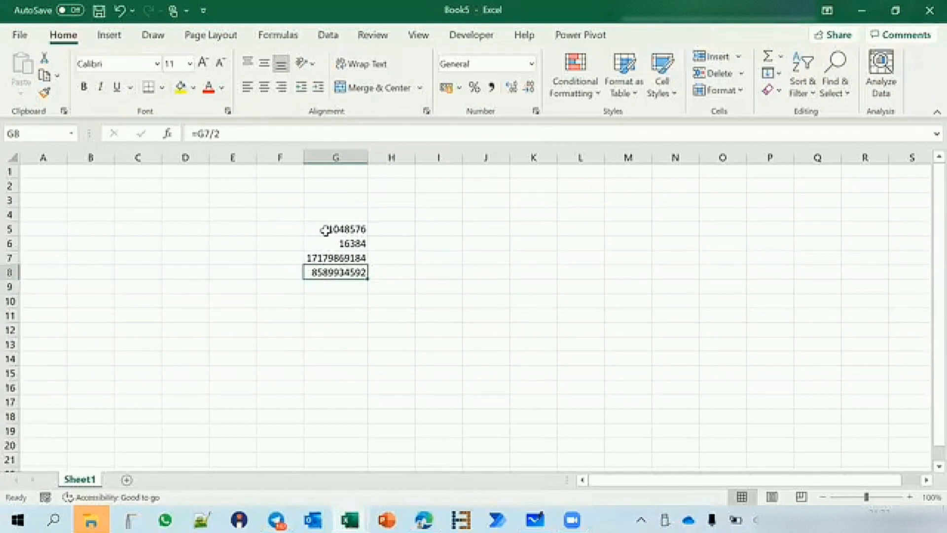
# Step: Convert the seconds in G8 to years in cell H8 with the formula =G8/60/60/24/365
pyautogui.click(383, 269)
pyautogui.write('=')
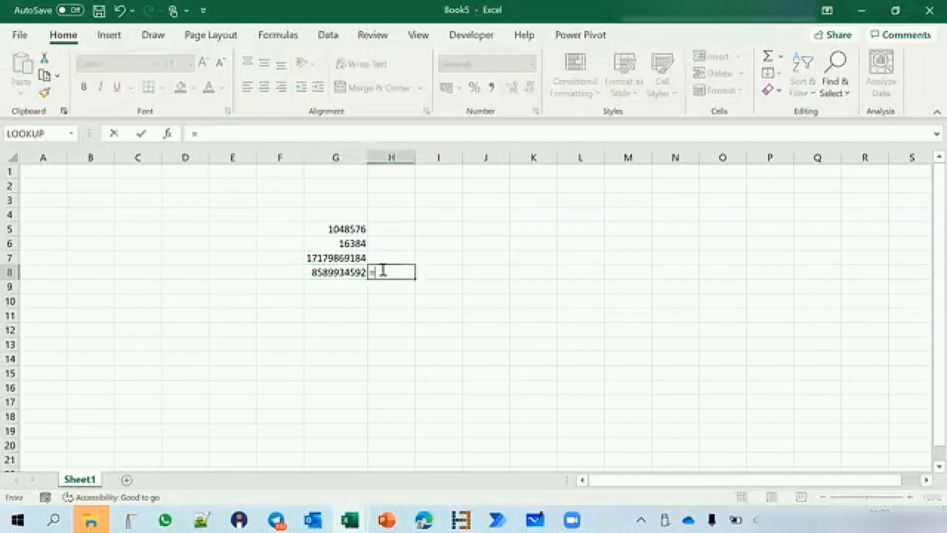
pyautogui.press('Left')
pyautogui.write('/')
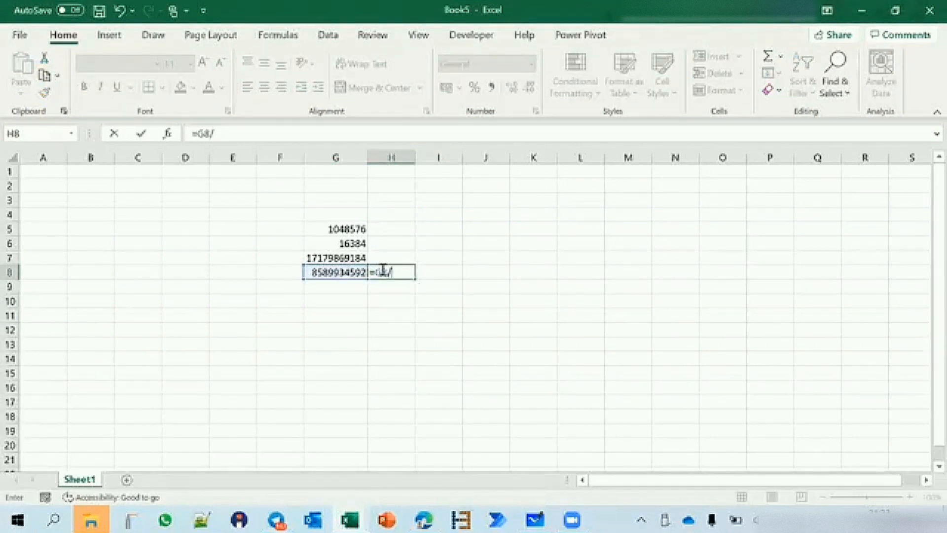
pyautogui.write('60/60')
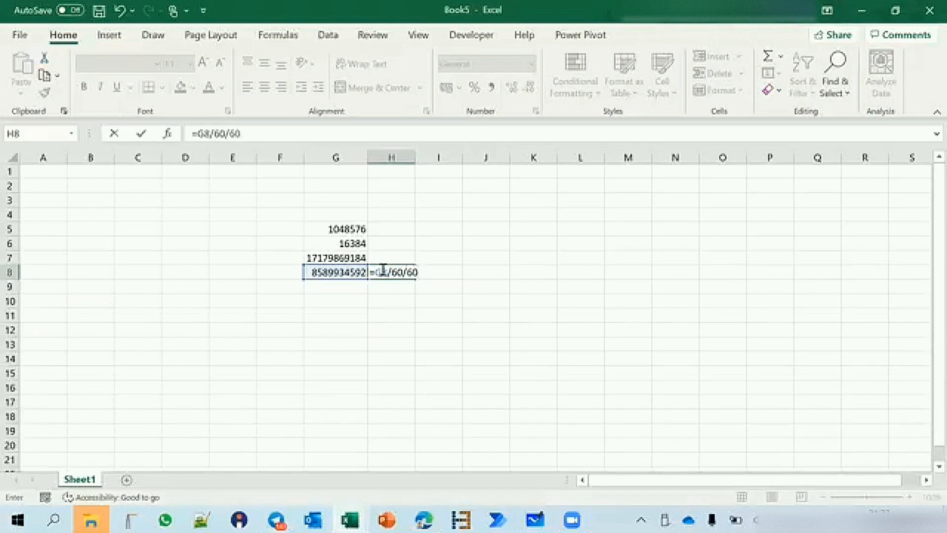
pyautogui.write('/24/365')
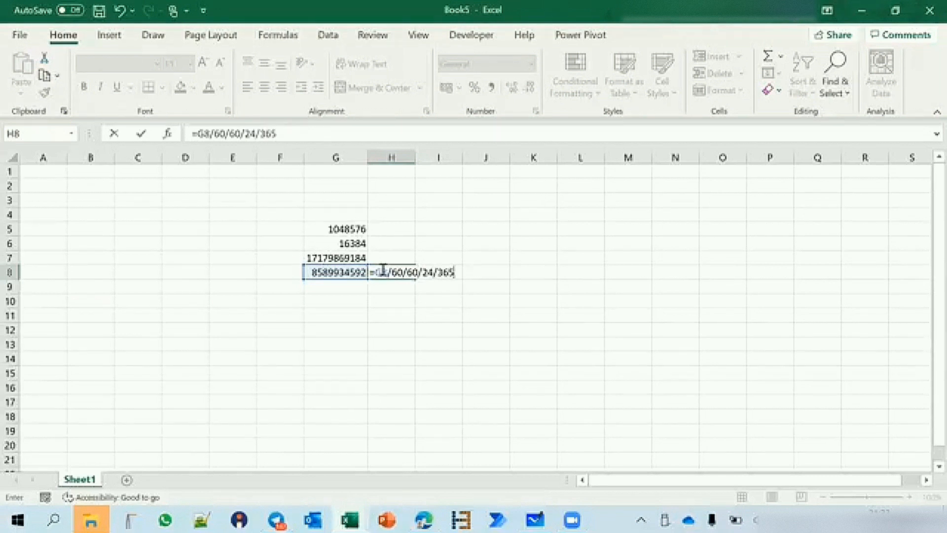
pyautogui.press('Return')
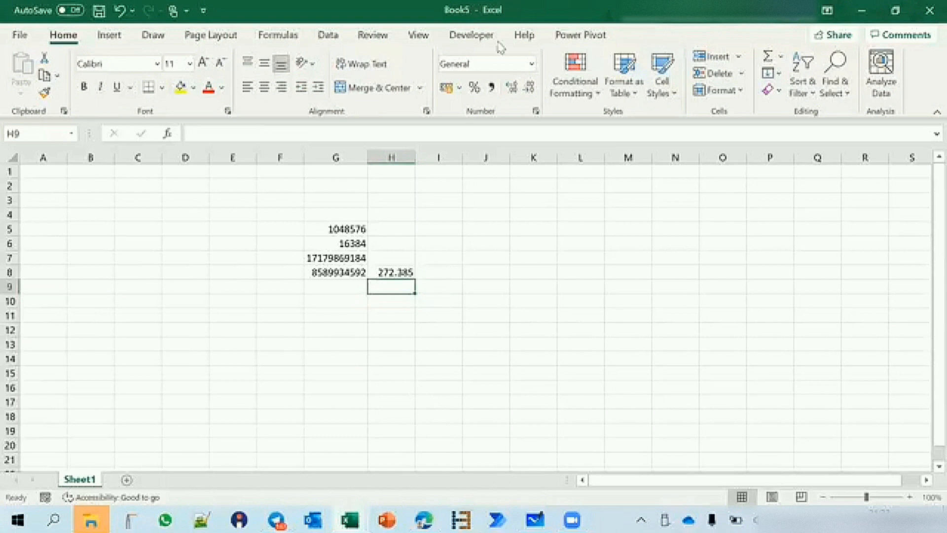
# Step: Select the entire sheet to show its extent, and select cell H8 to review the years formula
pyautogui.click(426, 100)
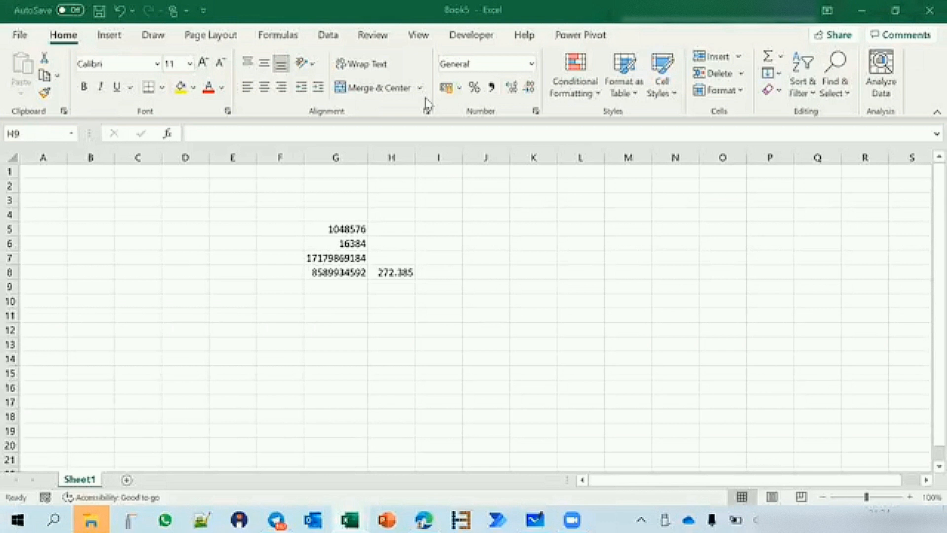
pyautogui.click(12, 156)
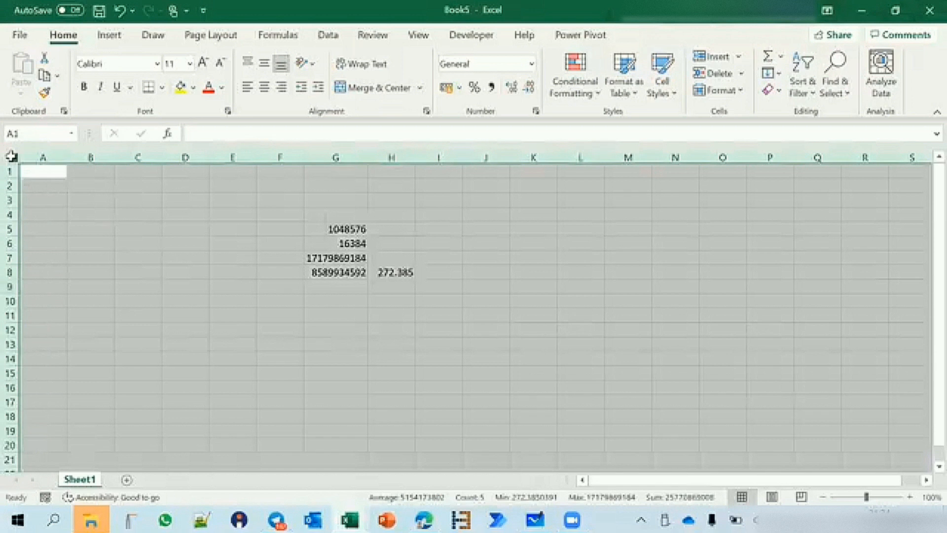
pyautogui.click(129, 240)
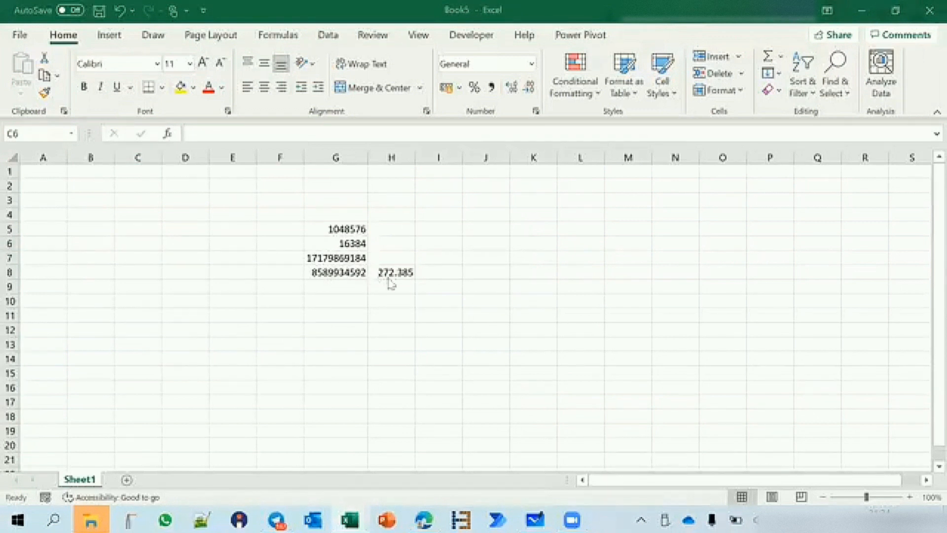
pyautogui.click(400, 270)
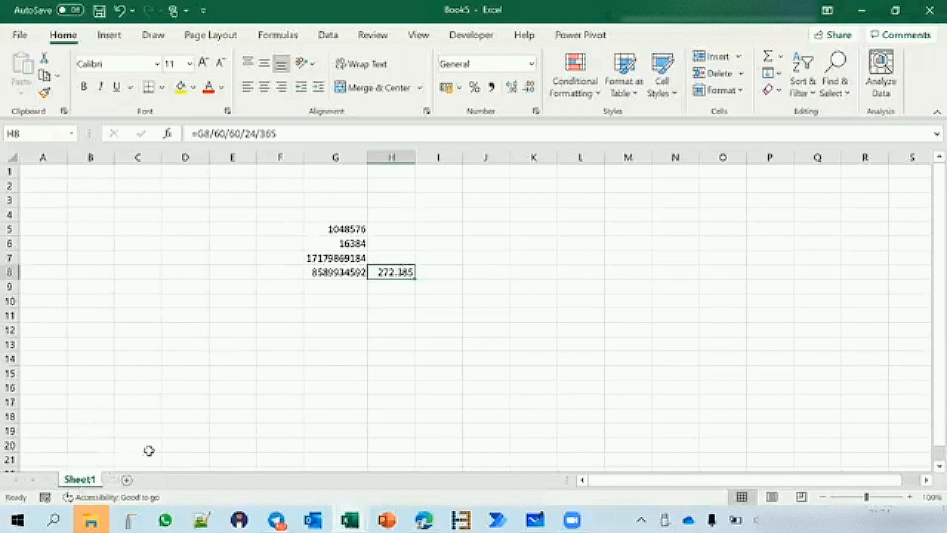
# Step: Add ten new worksheets after Sheet1, and select cell F19 in the last one
pyautogui.click(127, 479)
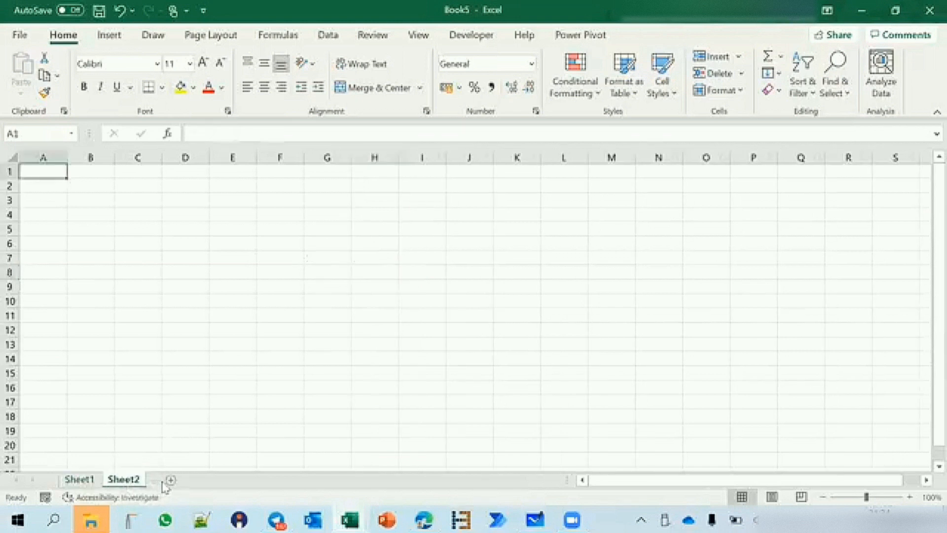
pyautogui.click(170, 480)
pyautogui.click(216, 480)
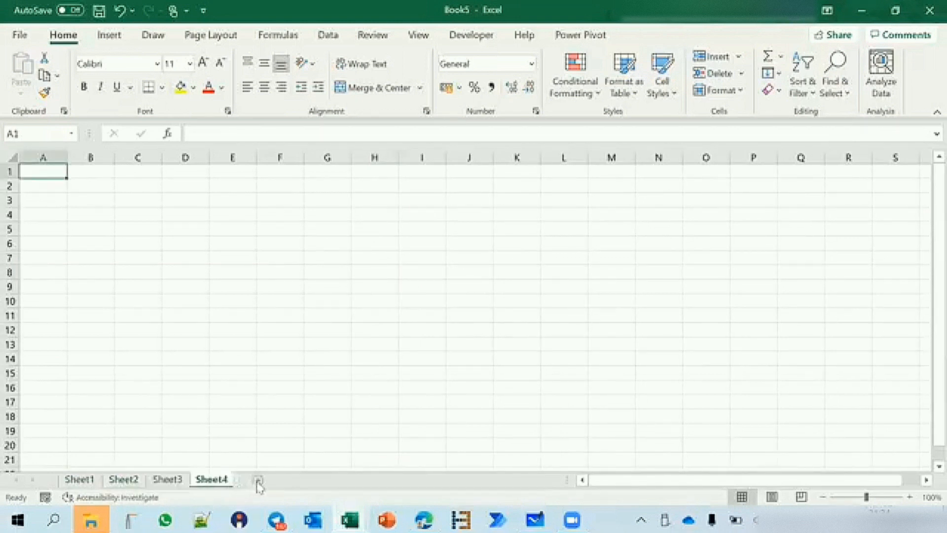
pyautogui.click(258, 480)
pyautogui.click(301, 480)
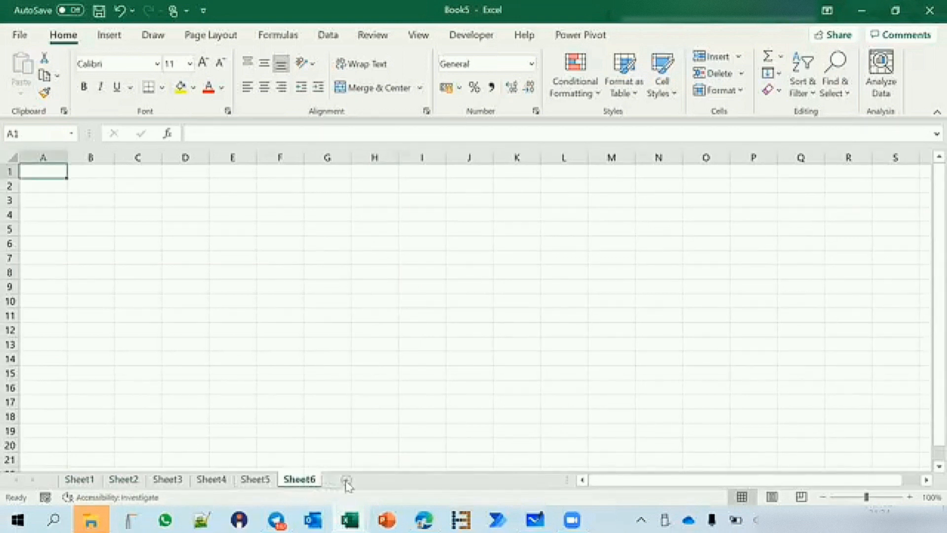
pyautogui.click(345, 480)
pyautogui.click(390, 480)
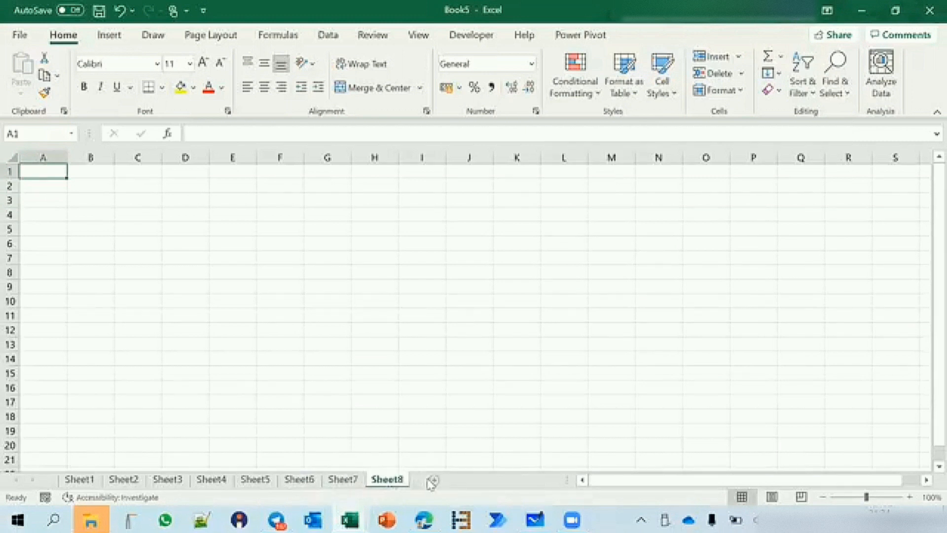
pyautogui.click(433, 480)
pyautogui.click(477, 480)
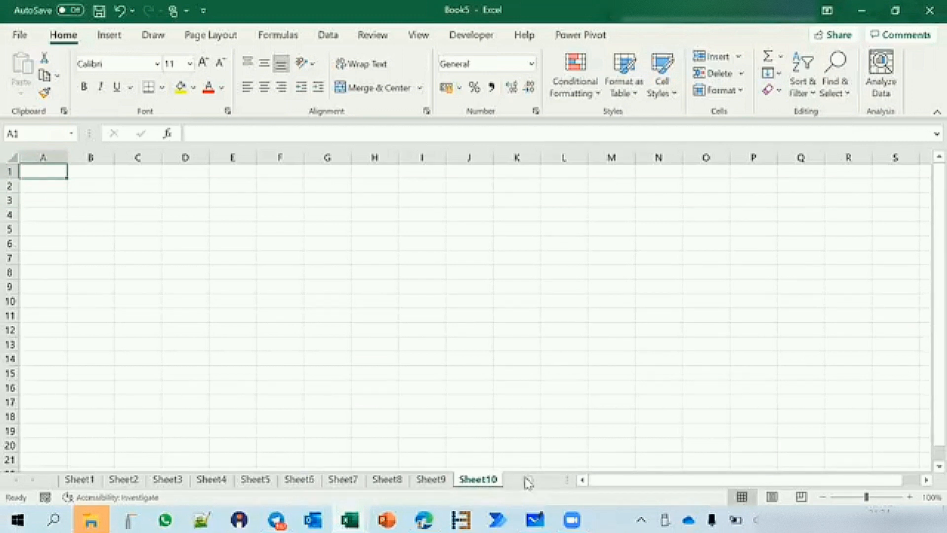
pyautogui.click(527, 481)
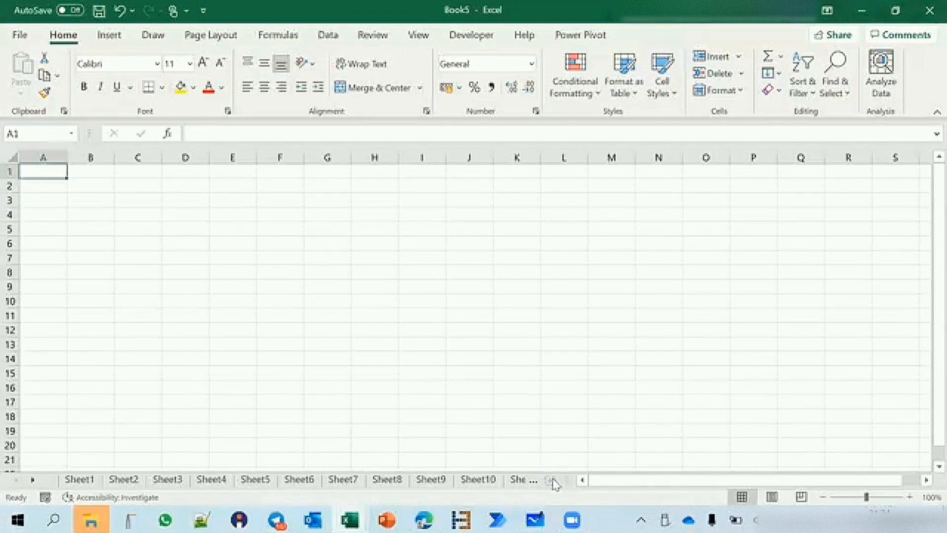
pyautogui.click(290, 429)
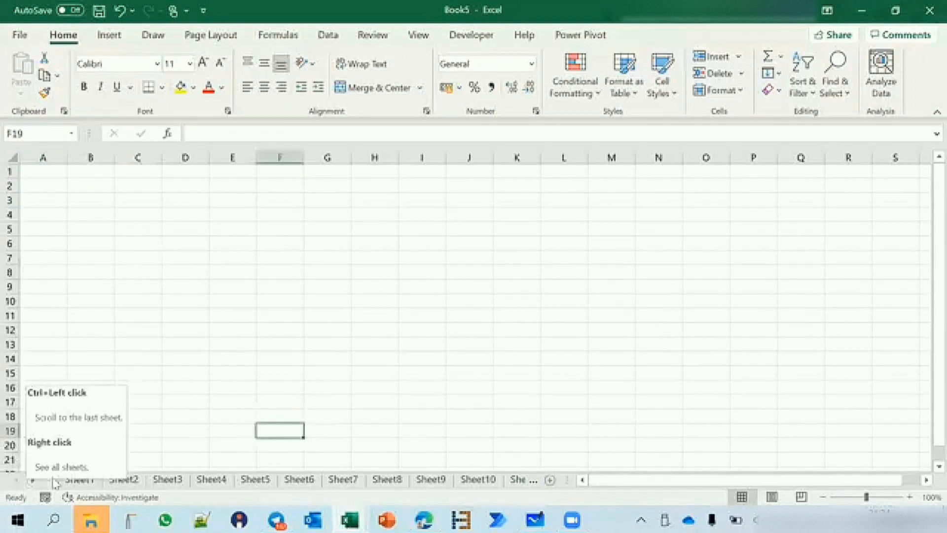
# Step: Go to Sheet1 and step forward through the worksheets one at a time up to Sheet24
pyautogui.click(77, 479)
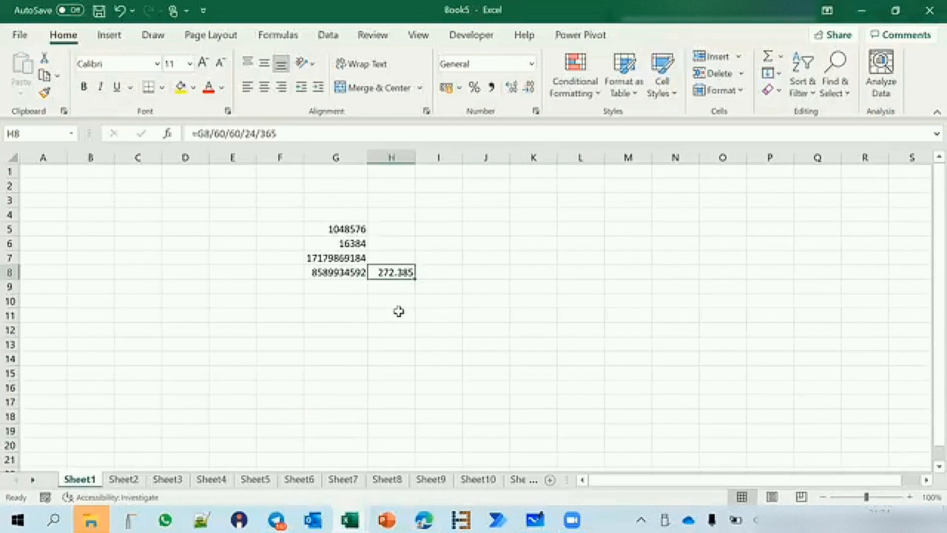
pyautogui.hotkey('ctrl', 'pagedown')
pyautogui.hotkey('ctrl', 'pagedown')
pyautogui.hotkey('ctrl', 'pagedown')
pyautogui.hotkey('ctrl', 'pagedown')
pyautogui.hotkey('ctrl', 'pagedown')
pyautogui.hotkey('ctrl', 'pagedown')
pyautogui.hotkey('ctrl', 'pagedown')
pyautogui.hotkey('ctrl', 'pagedown')
pyautogui.hotkey('ctrl', 'pagedown')
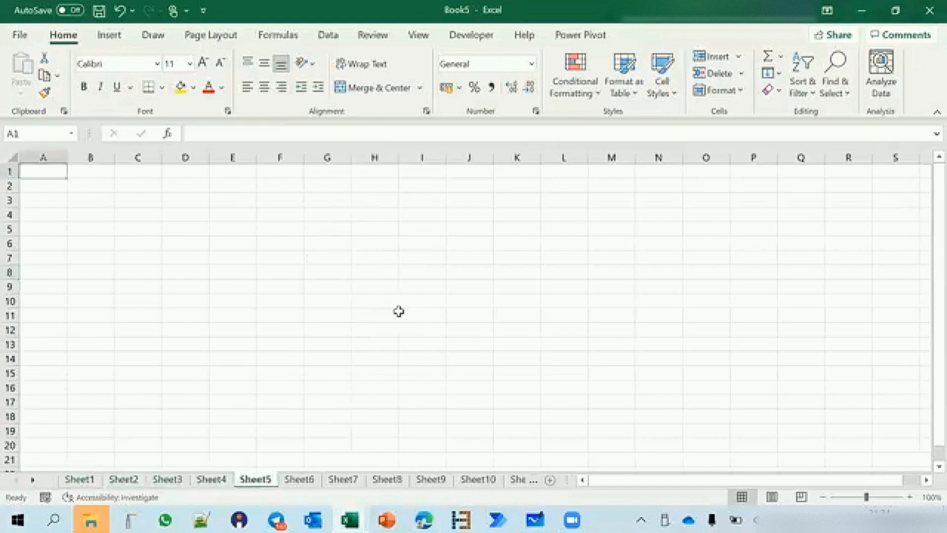
pyautogui.hotkey('ctrl', 'pagedown')
pyautogui.hotkey('ctrl', 'pagedown')
pyautogui.hotkey('ctrl', 'pagedown')
pyautogui.hotkey('ctrl', 'pagedown')
pyautogui.hotkey('ctrl', 'pagedown')
pyautogui.hotkey('ctrl', 'pagedown')
pyautogui.hotkey('ctrl', 'pagedown')
pyautogui.hotkey('ctrl', 'pagedown')
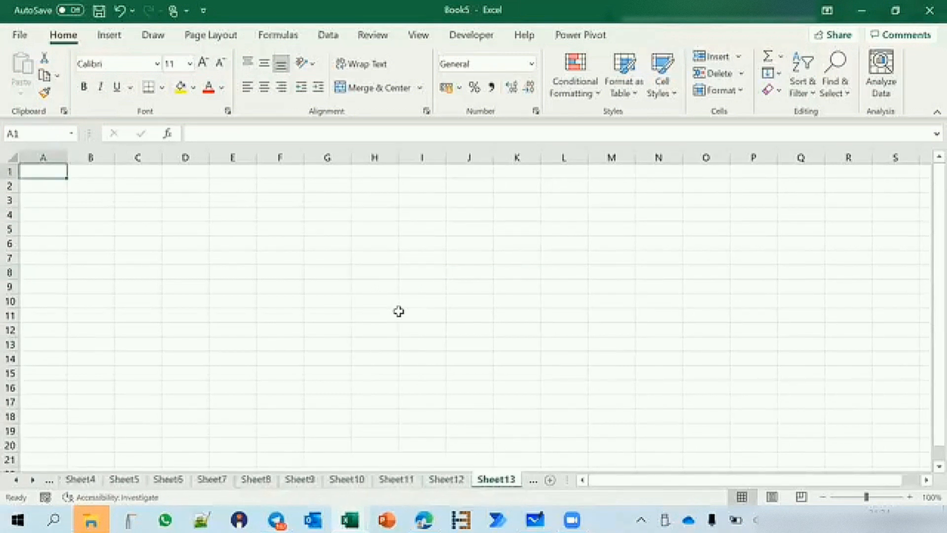
pyautogui.hotkey('ctrl', 'pagedown')
pyautogui.hotkey('ctrl', 'pagedown')
pyautogui.hotkey('ctrl', 'pagedown')
pyautogui.hotkey('ctrl', 'pagedown')
pyautogui.hotkey('ctrl', 'pagedown')
pyautogui.hotkey('ctrl', 'pagedown')
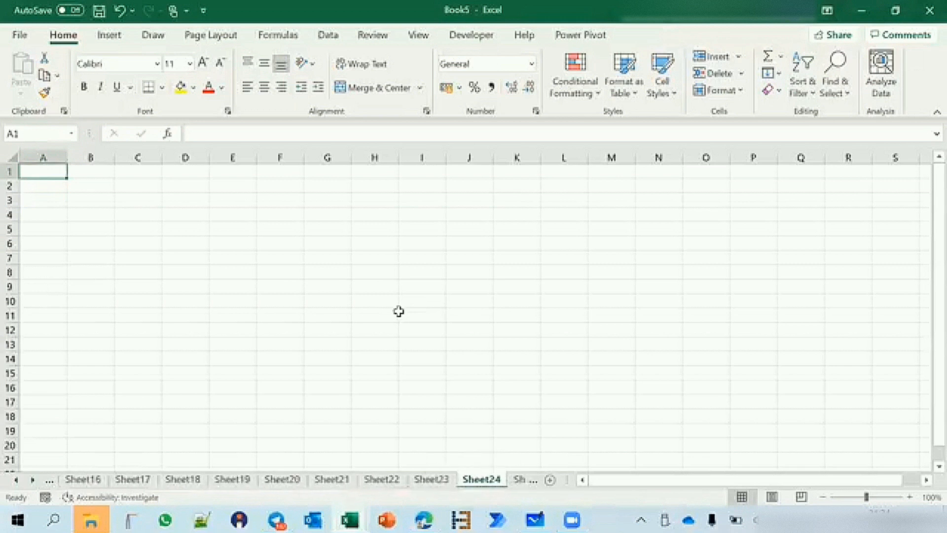
# Step: Step back through the worksheets one at a time from Sheet24 to Sheet1
pyautogui.hotkey('ctrl', 'pageup')
pyautogui.hotkey('ctrl', 'pageup')
pyautogui.hotkey('ctrl', 'pageup')
pyautogui.hotkey('ctrl', 'pageup')
pyautogui.hotkey('ctrl', 'pageup')
pyautogui.hotkey('ctrl', 'pageup')
pyautogui.hotkey('ctrl', 'pageup')
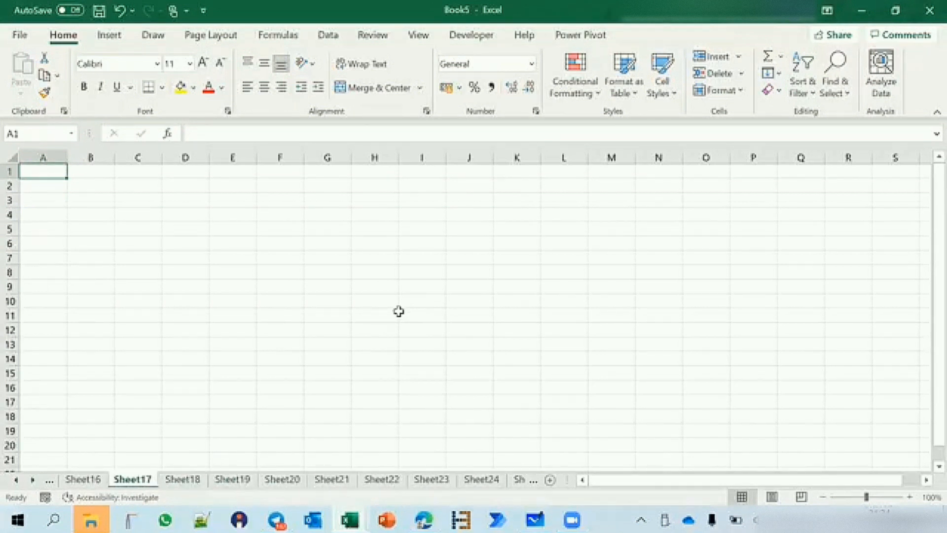
pyautogui.hotkey('ctrl', 'pageup')
pyautogui.hotkey('ctrl', 'pageup')
pyautogui.hotkey('ctrl', 'pageup')
pyautogui.hotkey('ctrl', 'pageup')
pyautogui.hotkey('ctrl', 'pageup')
pyautogui.hotkey('ctrl', 'pageup')
pyautogui.hotkey('ctrl', 'pageup')
pyautogui.hotkey('ctrl', 'pageup')
pyautogui.hotkey('ctrl', 'pageup')
pyautogui.hotkey('ctrl', 'pageup')
pyautogui.hotkey('ctrl', 'pageup')
pyautogui.hotkey('ctrl', 'pageup')
pyautogui.hotkey('ctrl', 'pageup')
pyautogui.hotkey('ctrl', 'pageup')
pyautogui.hotkey('ctrl', 'pageup')
pyautogui.hotkey('ctrl', 'pageup')
# Step: Step forward through all the worksheets from Sheet1 to the last one, Sheet27
pyautogui.hotkey('ctrl', 'pagedown')
pyautogui.hotkey('ctrl', 'pagedown')
pyautogui.hotkey('ctrl', 'pagedown')
pyautogui.hotkey('ctrl', 'pagedown')
pyautogui.hotkey('ctrl', 'pagedown')
pyautogui.hotkey('ctrl', 'pagedown')
pyautogui.hotkey('ctrl', 'pagedown')
pyautogui.hotkey('ctrl', 'pagedown')
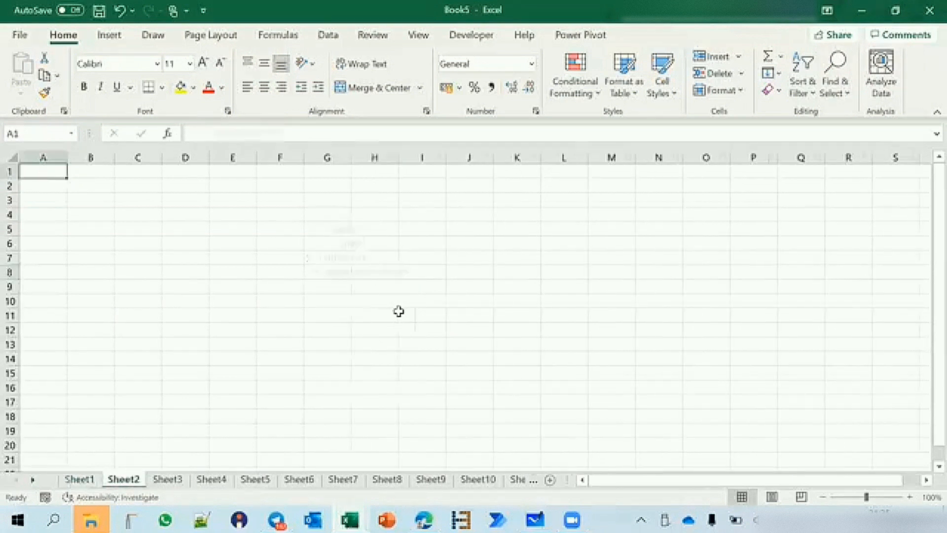
pyautogui.hotkey('ctrl', 'pagedown')
pyautogui.hotkey('ctrl', 'pagedown')
pyautogui.hotkey('ctrl', 'pagedown')
pyautogui.hotkey('ctrl', 'pagedown')
pyautogui.hotkey('ctrl', 'pagedown')
pyautogui.hotkey('ctrl', 'pagedown')
pyautogui.hotkey('ctrl', 'pagedown')
pyautogui.hotkey('ctrl', 'pagedown')
pyautogui.hotkey('ctrl', 'pagedown')
pyautogui.hotkey('ctrl', 'pagedown')
pyautogui.hotkey('ctrl', 'pagedown')
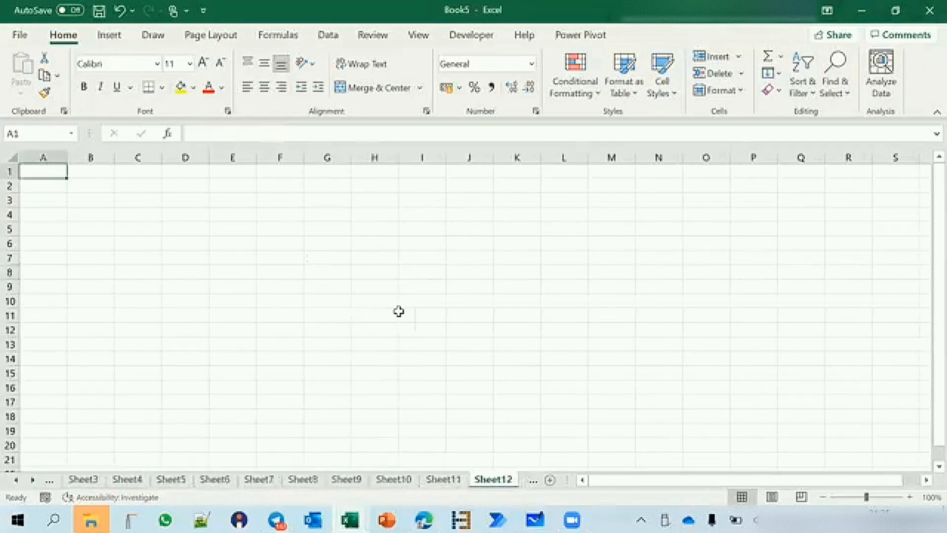
pyautogui.hotkey('ctrl', 'pagedown')
pyautogui.hotkey('ctrl', 'pagedown')
pyautogui.hotkey('ctrl', 'pagedown')
pyautogui.hotkey('ctrl', 'pagedown')
pyautogui.hotkey('ctrl', 'pagedown')
pyautogui.hotkey('ctrl', 'pagedown')
pyautogui.hotkey('ctrl', 'pagedown')
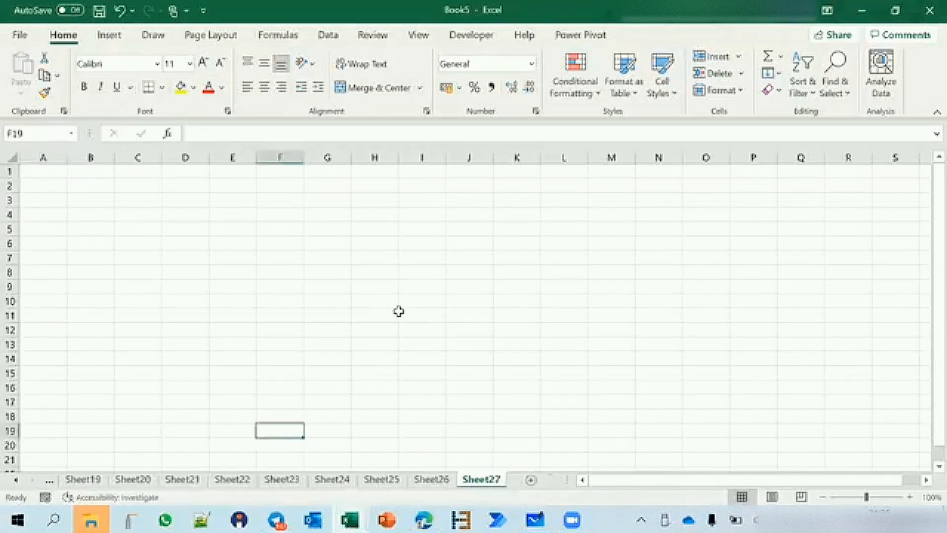
# Step: Rename Sheet23 as REPORT
pyautogui.click(275, 482)
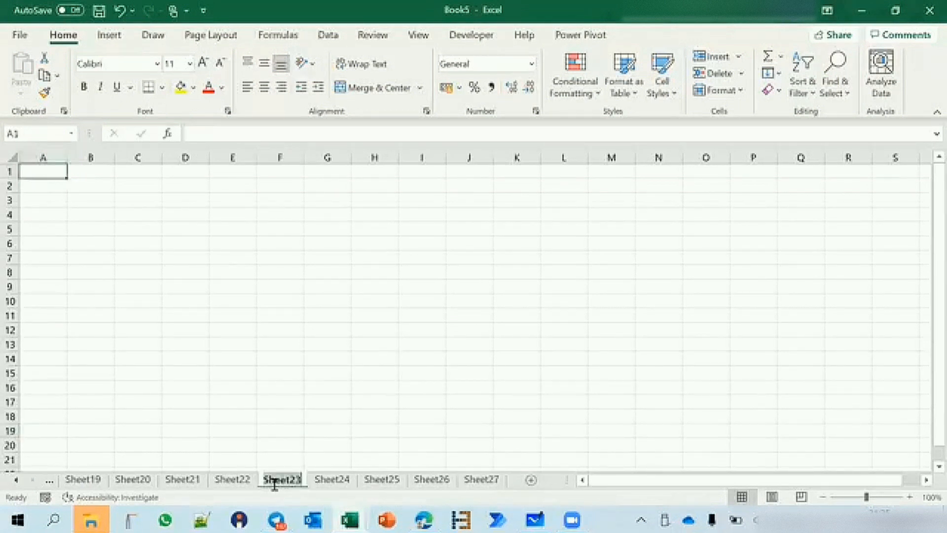
pyautogui.doubleClick(275, 482)
pyautogui.write('R')
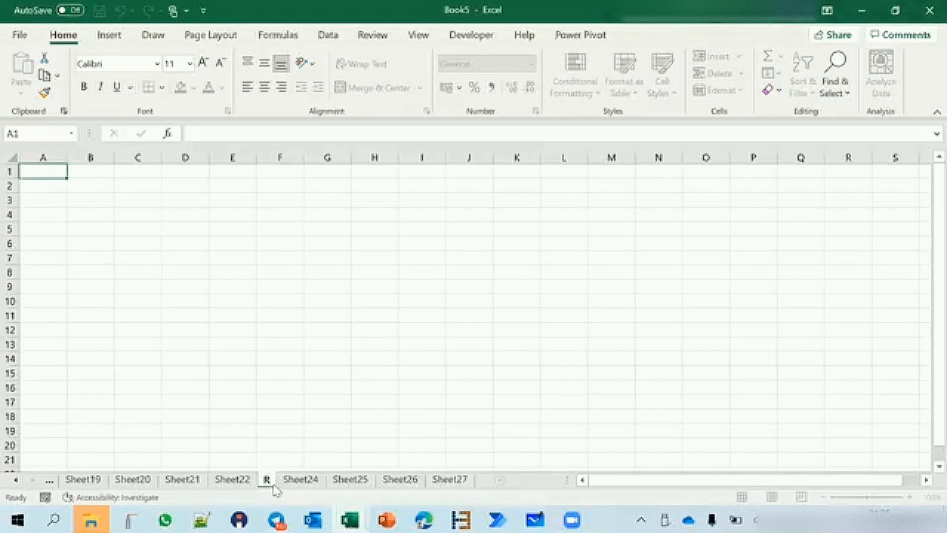
pyautogui.write('EPORT')
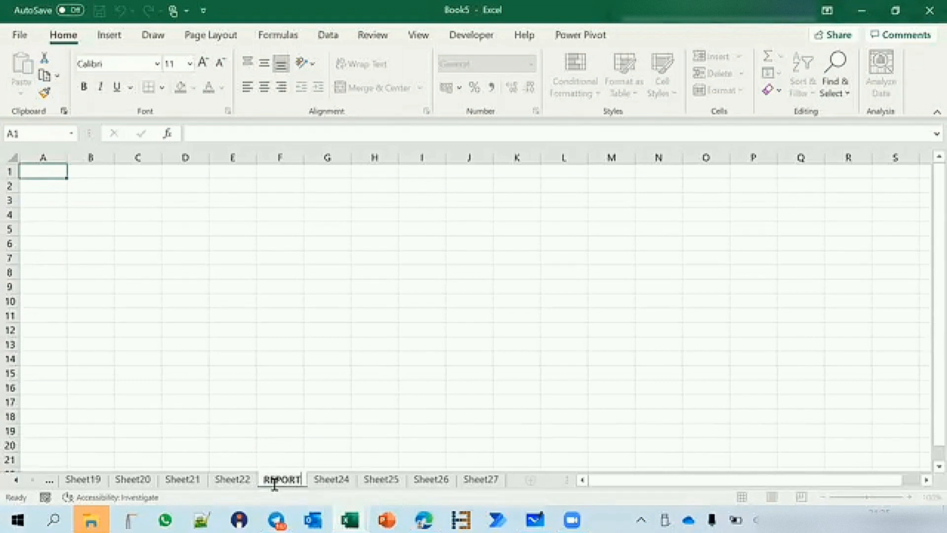
pyautogui.press('Return')
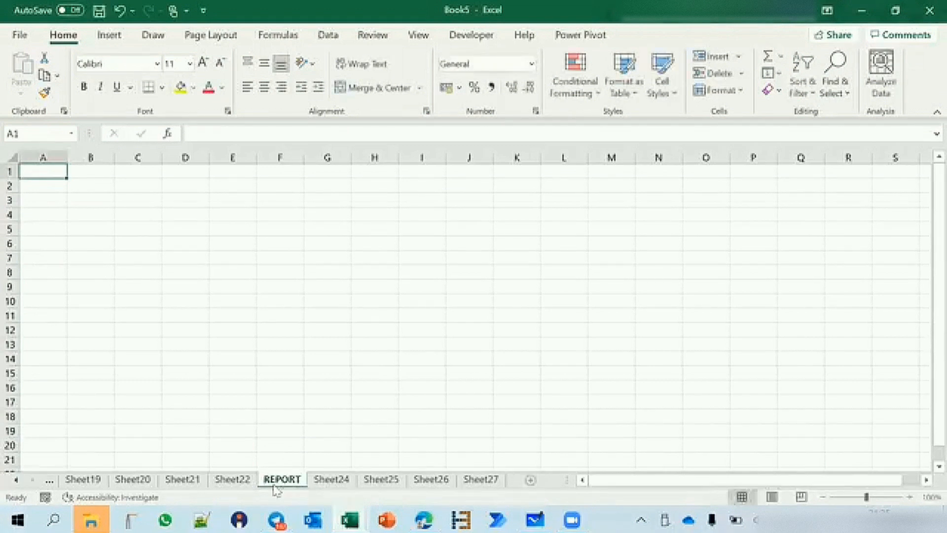
# Step: Activate Sheet24, and browse the sheet tabs from the first sheet forward until the REPORT tab comes into view
pyautogui.click(324, 481)
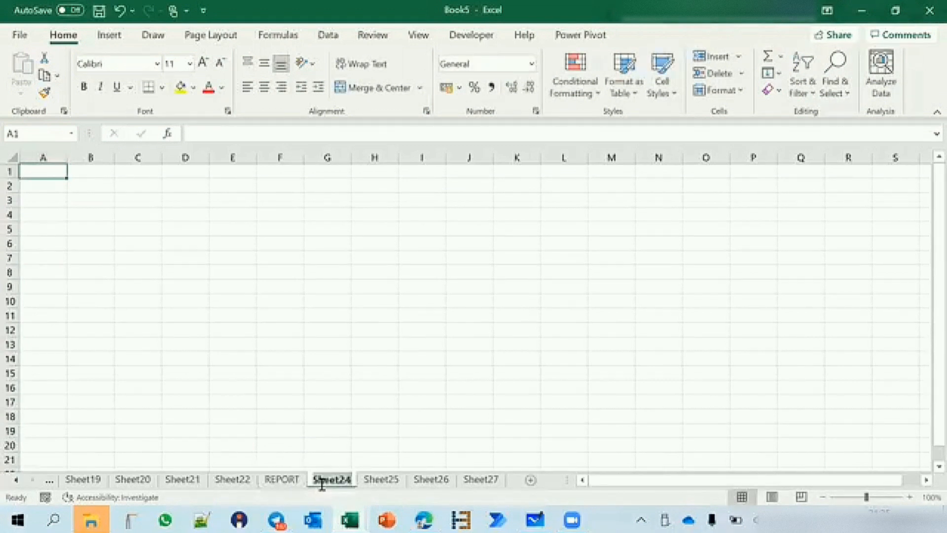
pyautogui.keyDown('ctrl'); pyautogui.click(17, 480); pyautogui.keyUp('ctrl')
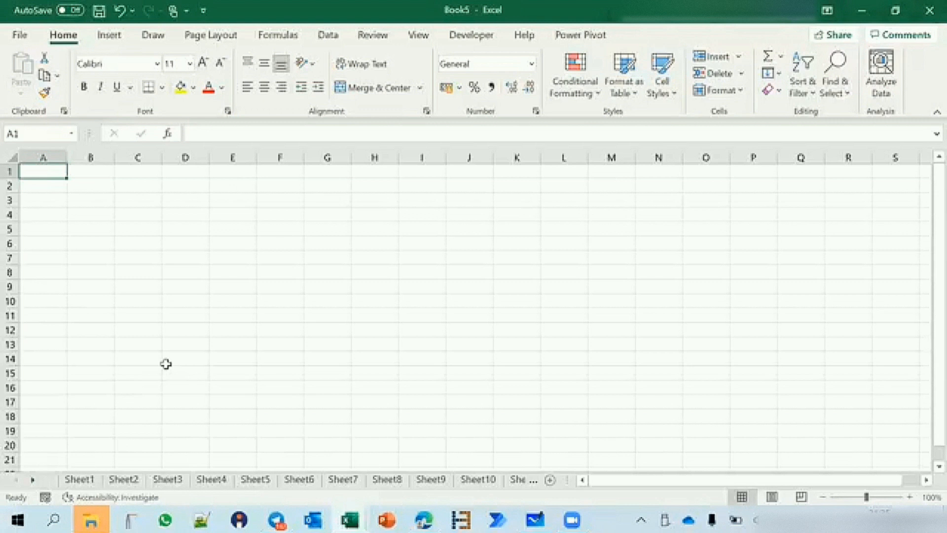
pyautogui.click(32, 479)
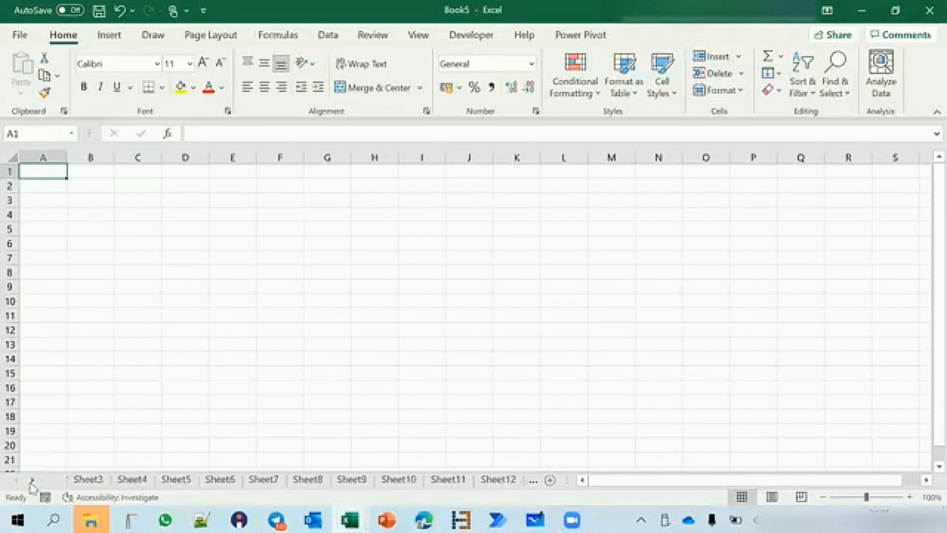
pyautogui.click(33, 479)
pyautogui.click(32, 481)
pyautogui.click(32, 481)
pyautogui.click(32, 481)
pyautogui.click(33, 481)
pyautogui.click(32, 481)
pyautogui.click(32, 481)
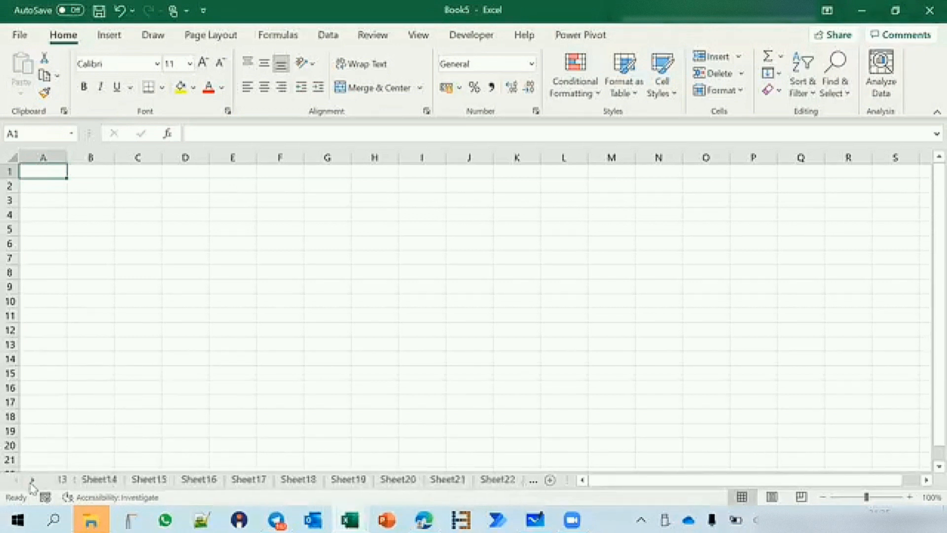
pyautogui.click(32, 481)
pyautogui.click(32, 481)
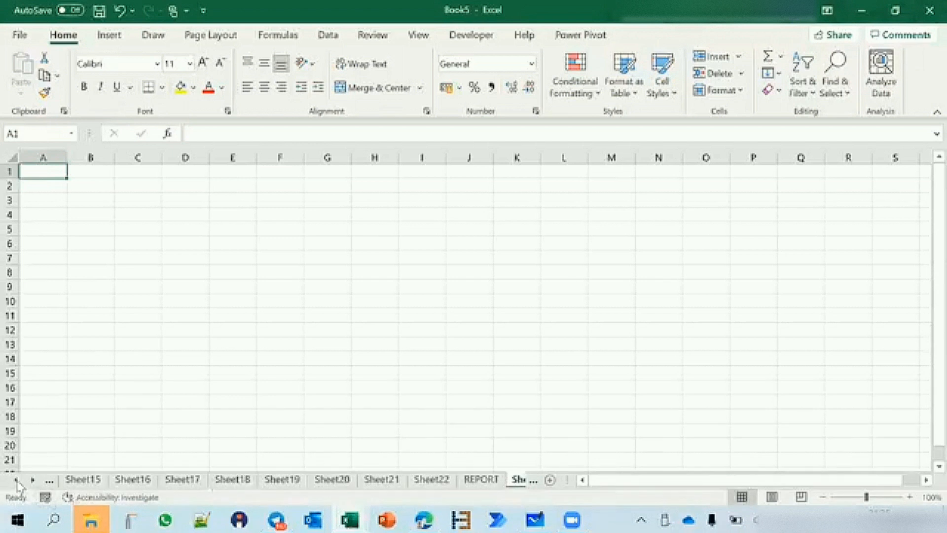
# Step: Browse the sheet tabs backward until Sheet1 is in view, without changing the active sheet
pyautogui.click(16, 480)
pyautogui.click(16, 480)
pyautogui.click(17, 480)
pyautogui.click(16, 480)
pyautogui.click(16, 480)
pyautogui.click(16, 480)
pyautogui.click(17, 480)
pyautogui.click(17, 480)
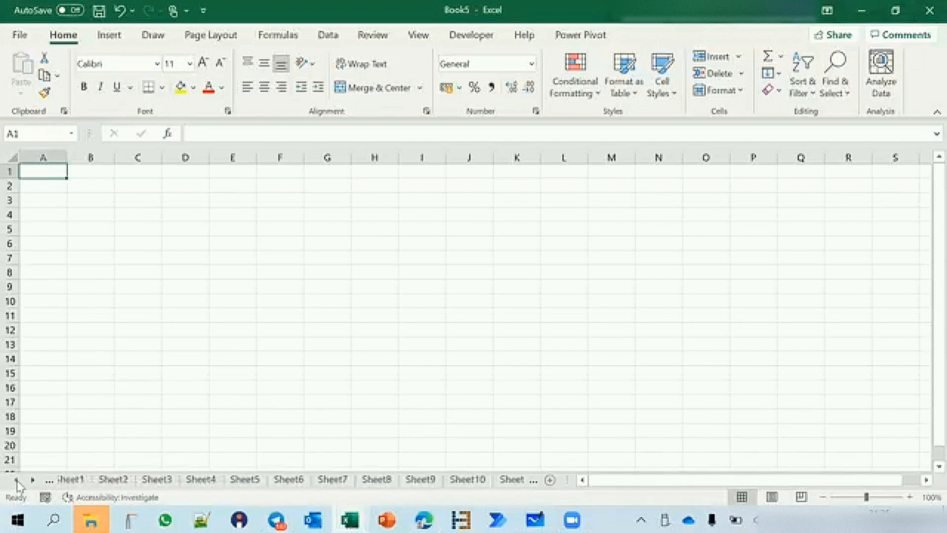
pyautogui.click(17, 480)
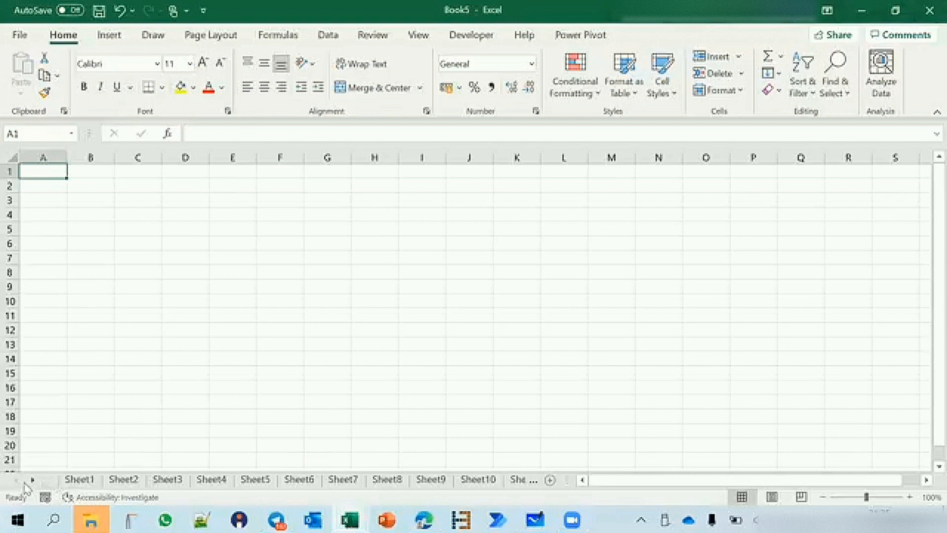
# Step: Bring up the list of all worksheets and activate REPORT from it
pyautogui.rightClick(26, 489)
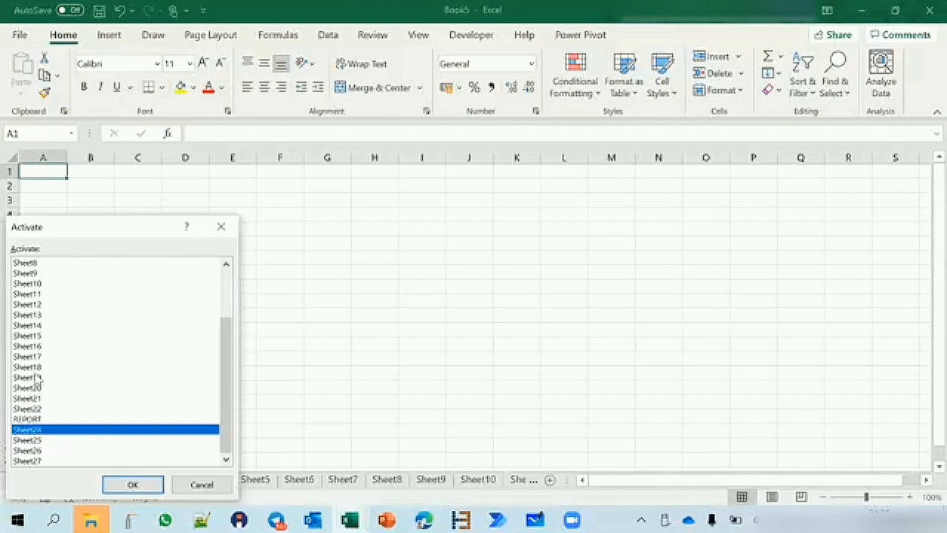
pyautogui.press('Up')
pyautogui.press('Return')
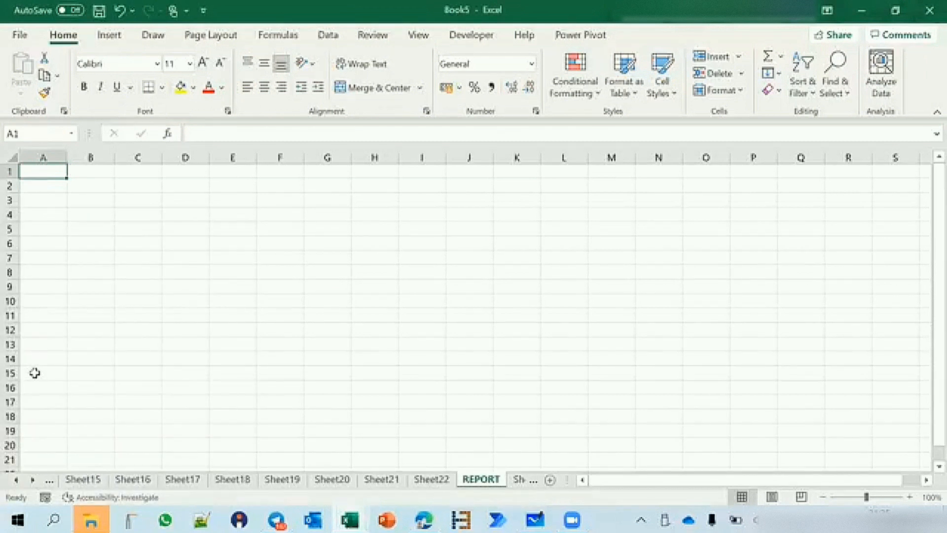
# Step: Select Sheet13 in the list of all worksheets, jump to REPORT by its initial letter, and activate that sheet
pyautogui.rightClick(24, 482)
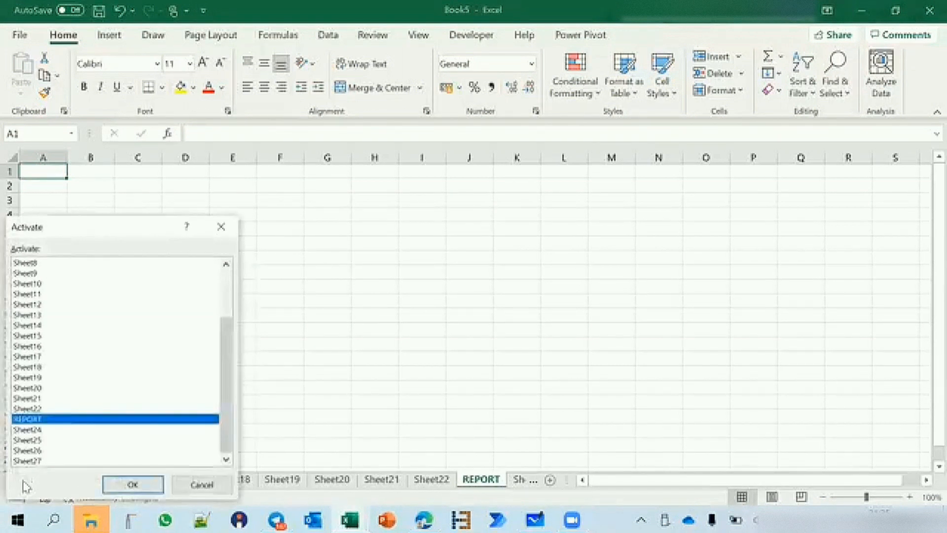
pyautogui.moveTo(119, 228); pyautogui.dragTo(461, 64)
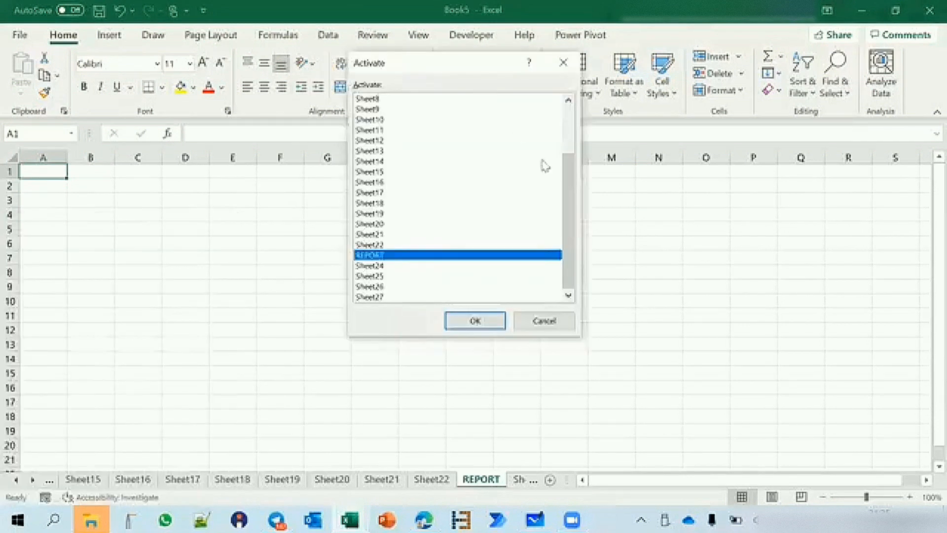
pyautogui.moveTo(565, 187); pyautogui.dragTo(571, 217)
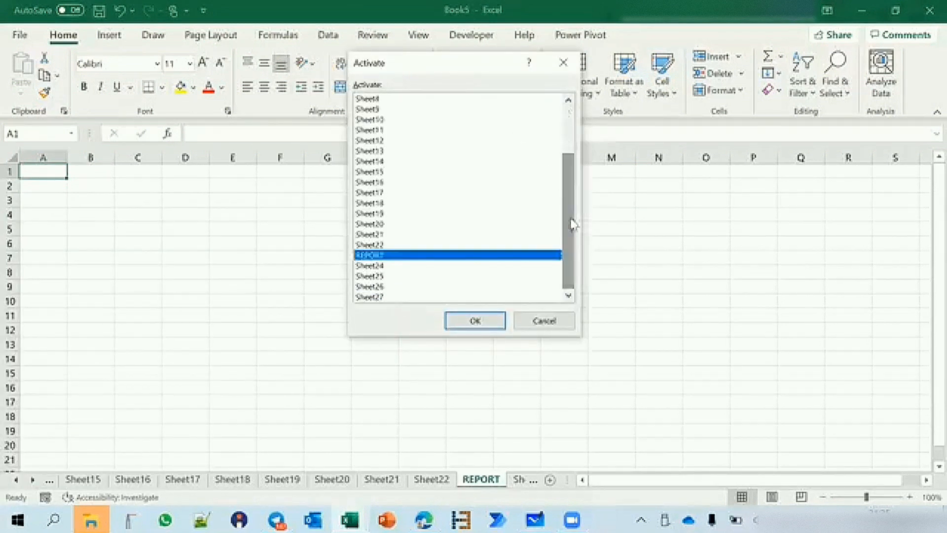
pyautogui.click(360, 154)
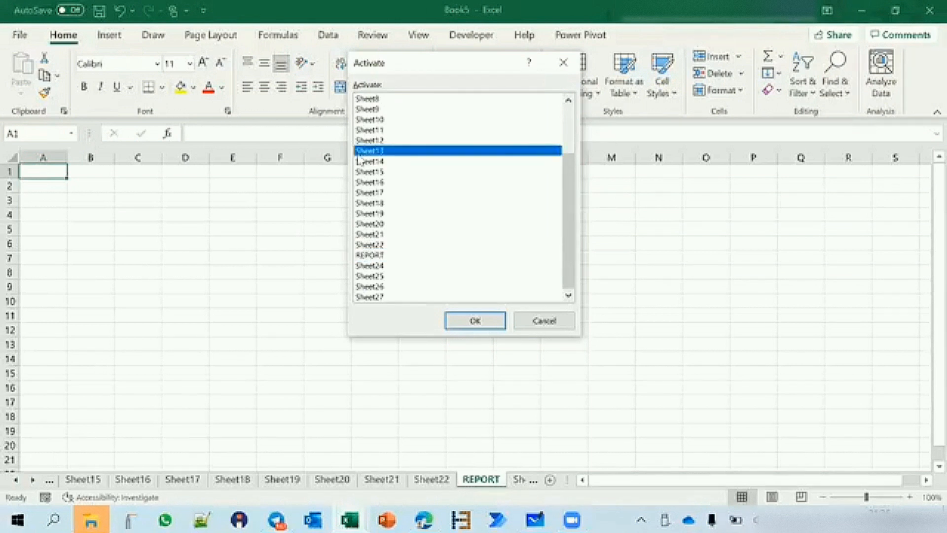
pyautogui.press('r')
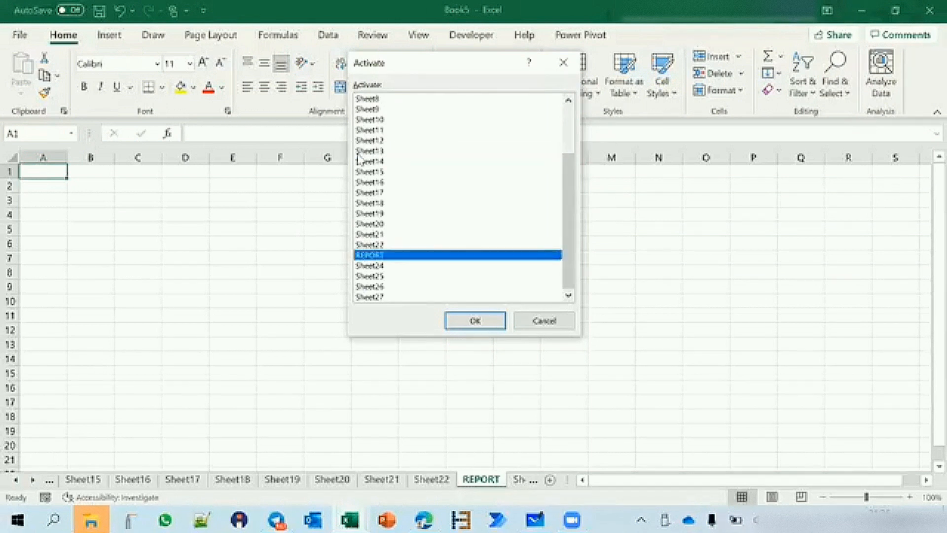
pyautogui.press('Return')
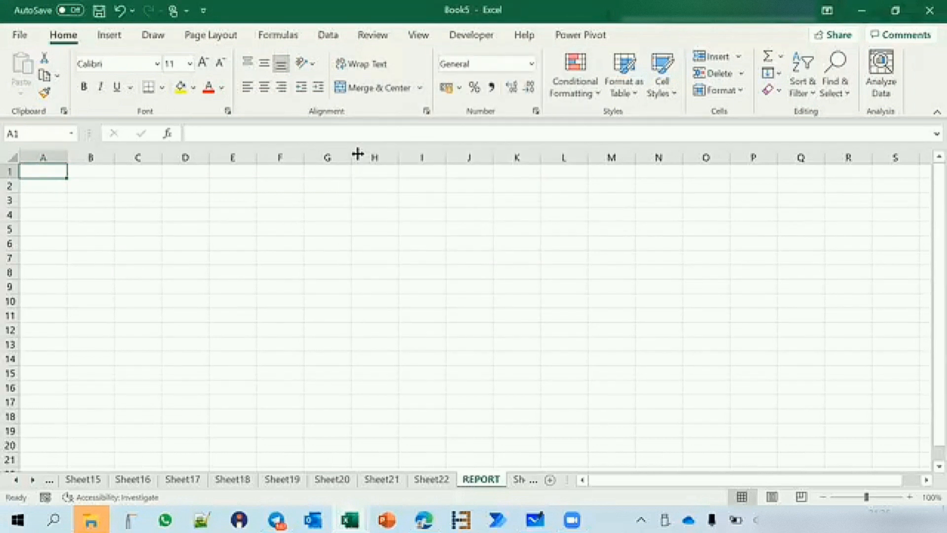
# Step: Switch to the Book9 workbook
pyautogui.hotkey('alt', 'Tab')
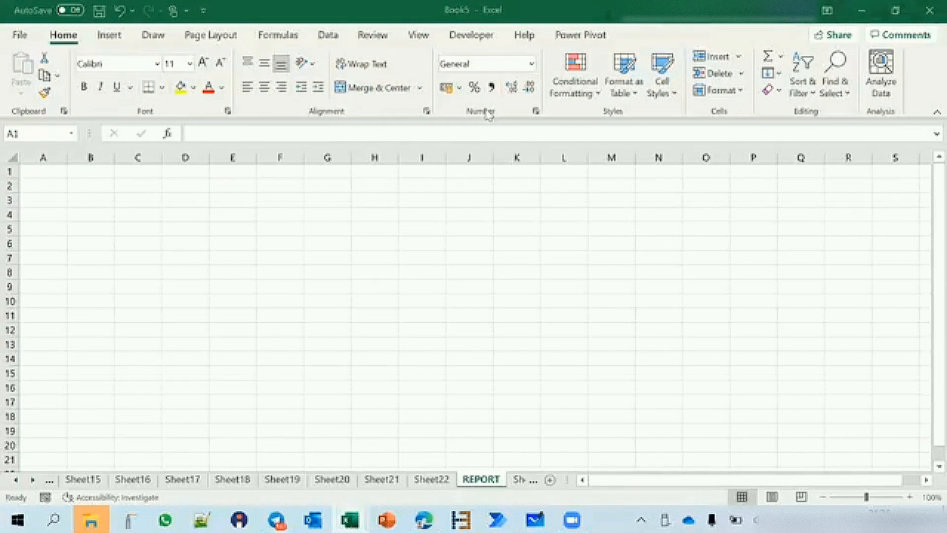
pyautogui.hotkey('alt', 'Tab')
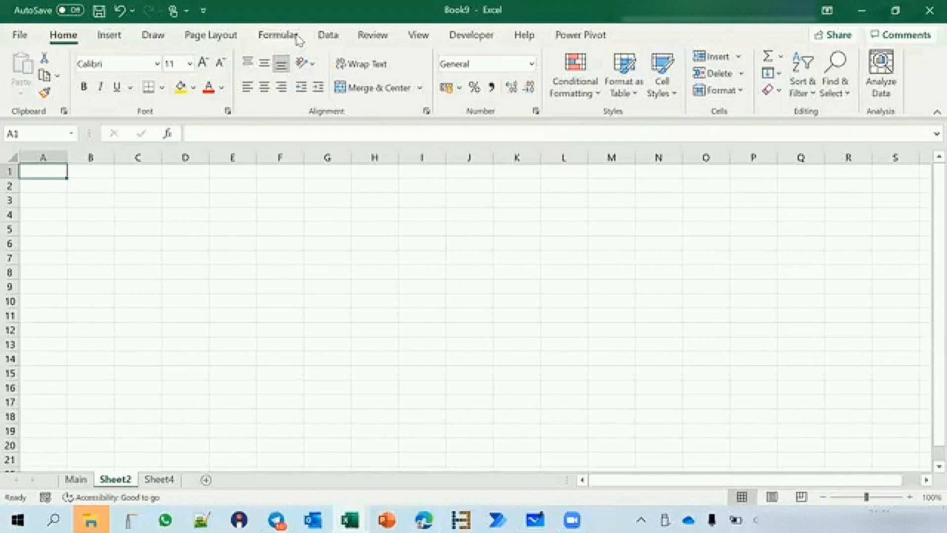